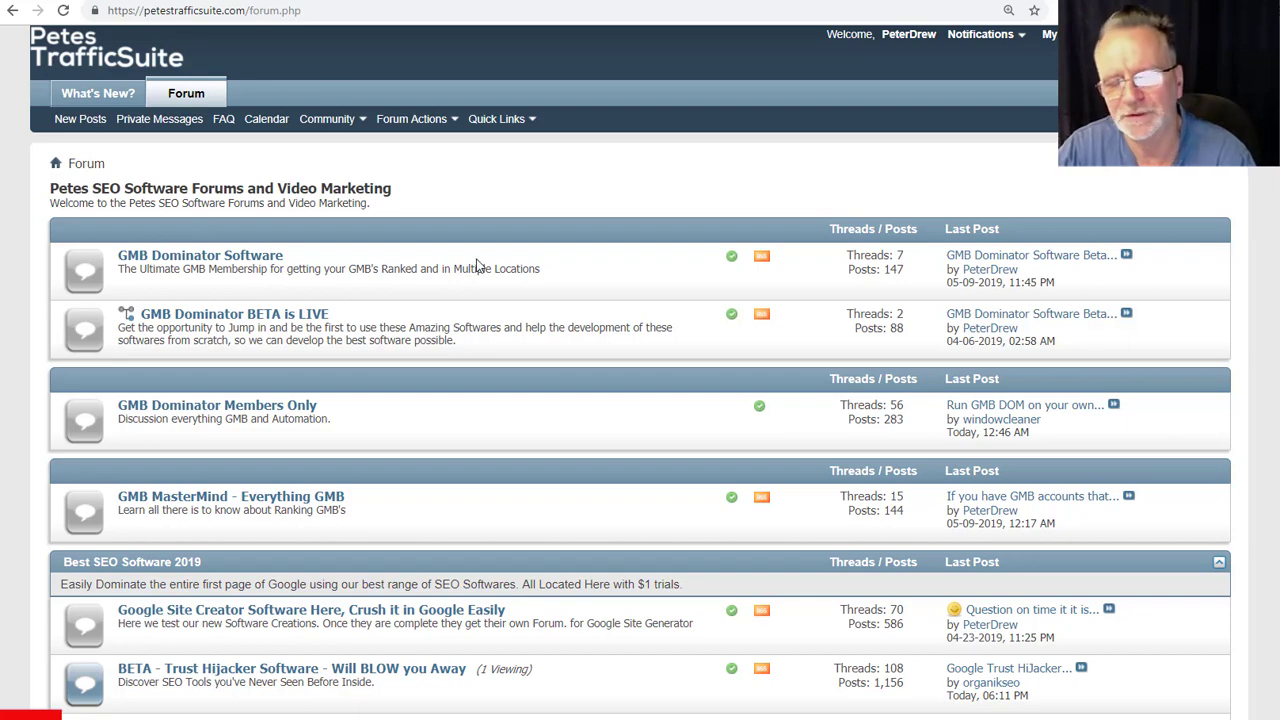
- Scroll the forum index and enter the 'Local SEO Killer - WpCreator Software Beta Test for $1' forum
scroll(477, 265, down, 5)
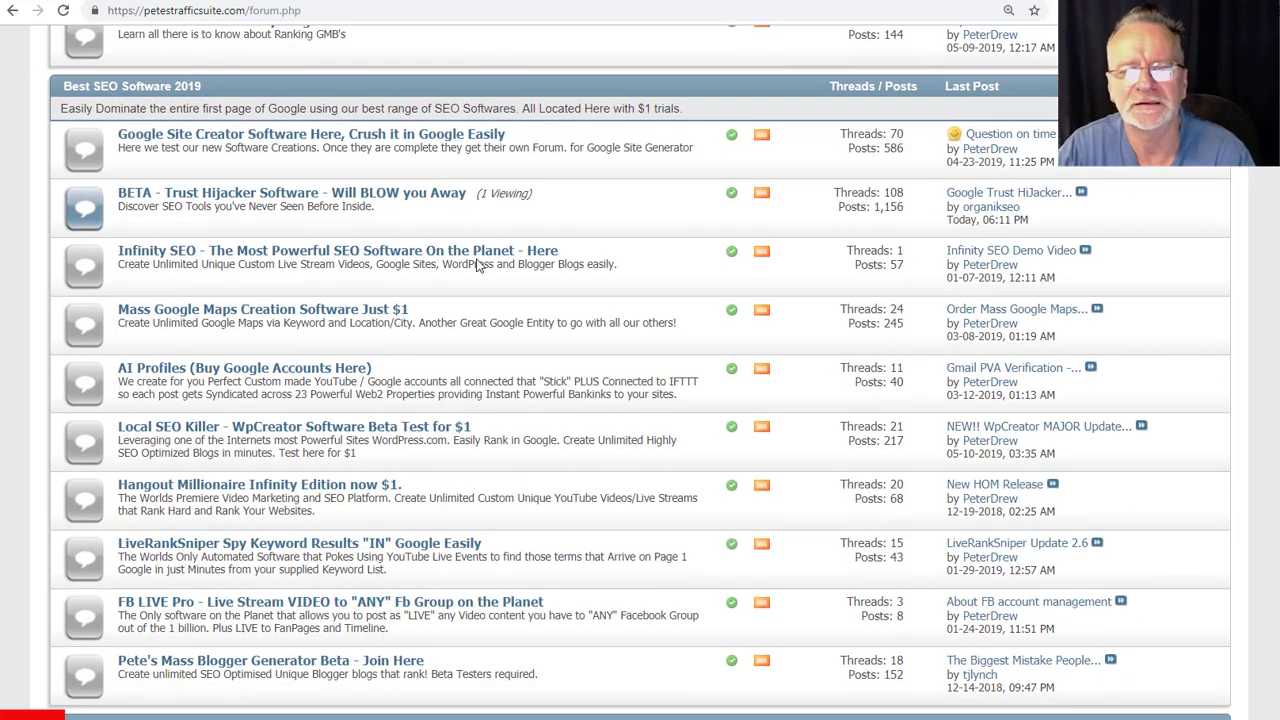
scroll(492, 258, down, 2)
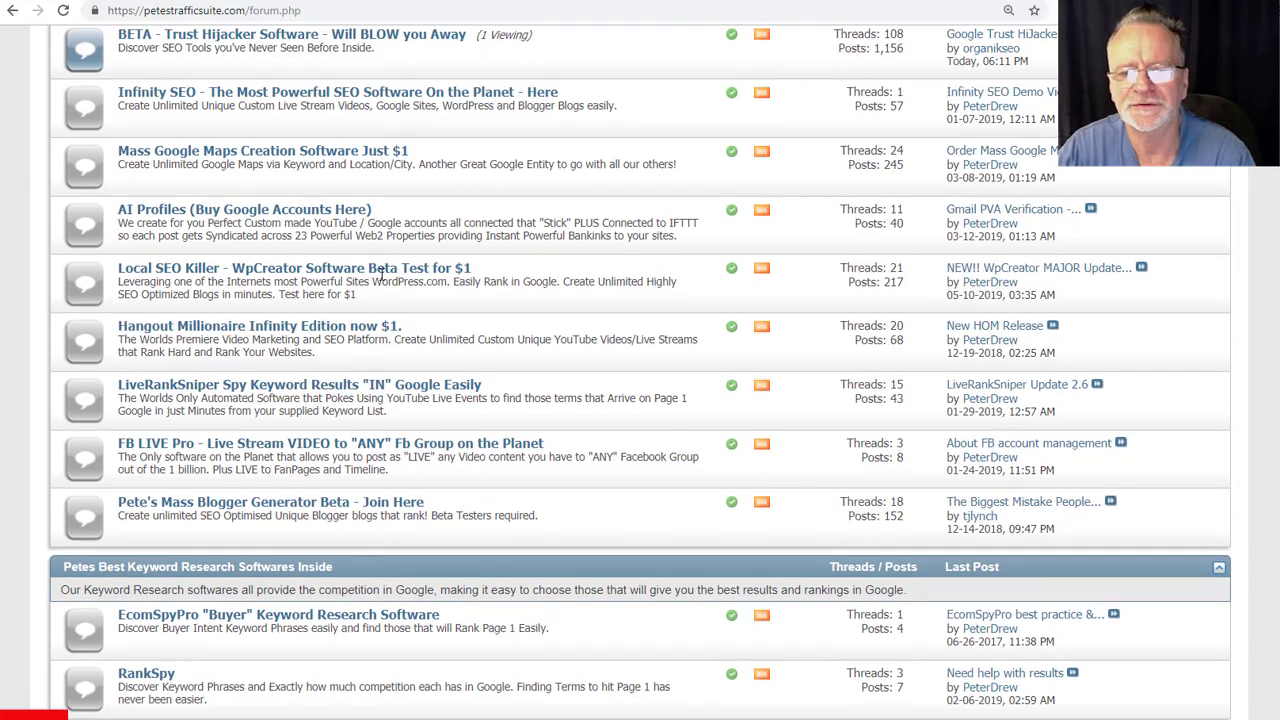
click(340, 272)
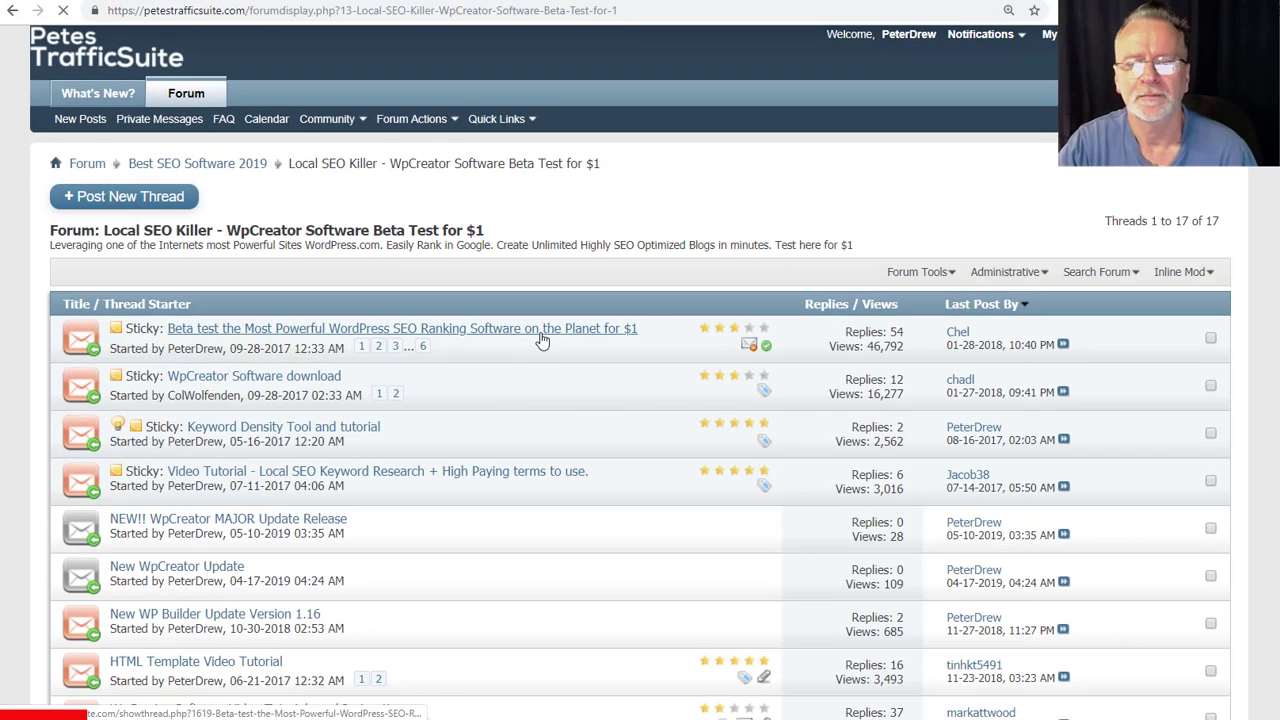
- Open the sticky beta test thread and highlight its original posting date
click(545, 331)
scroll(322, 395, down, 9)
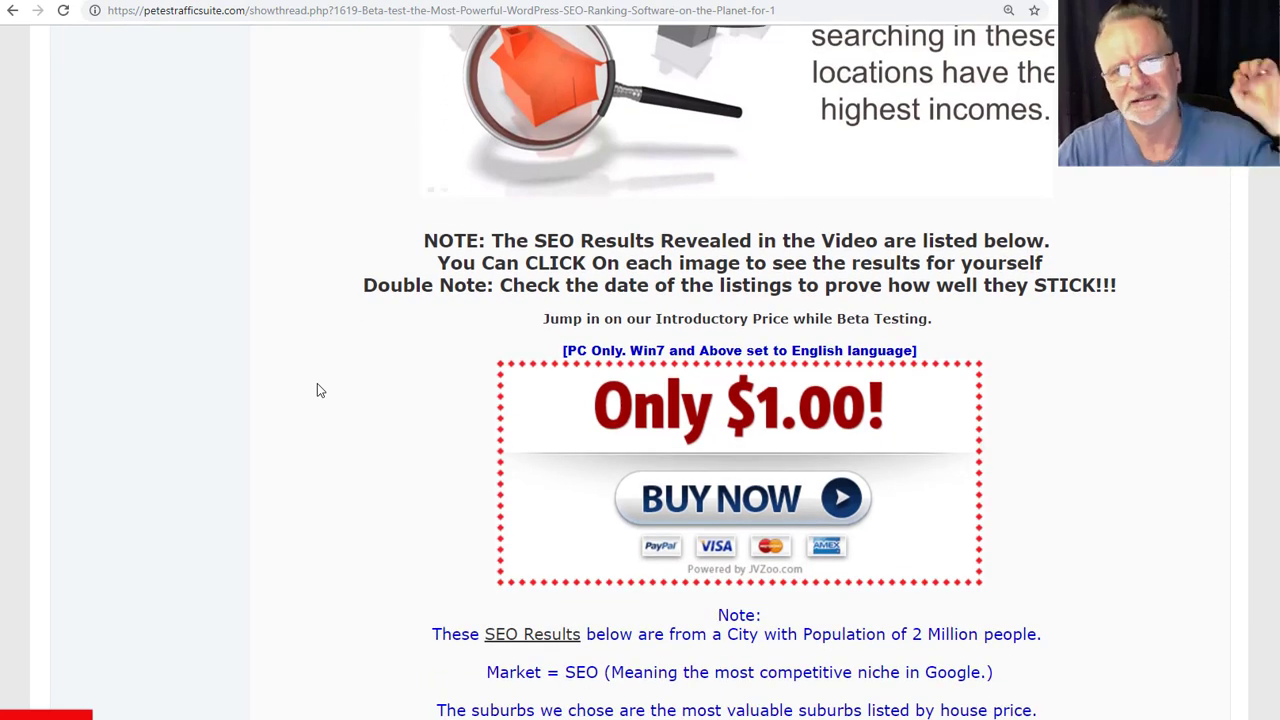
scroll(317, 390, down, 5)
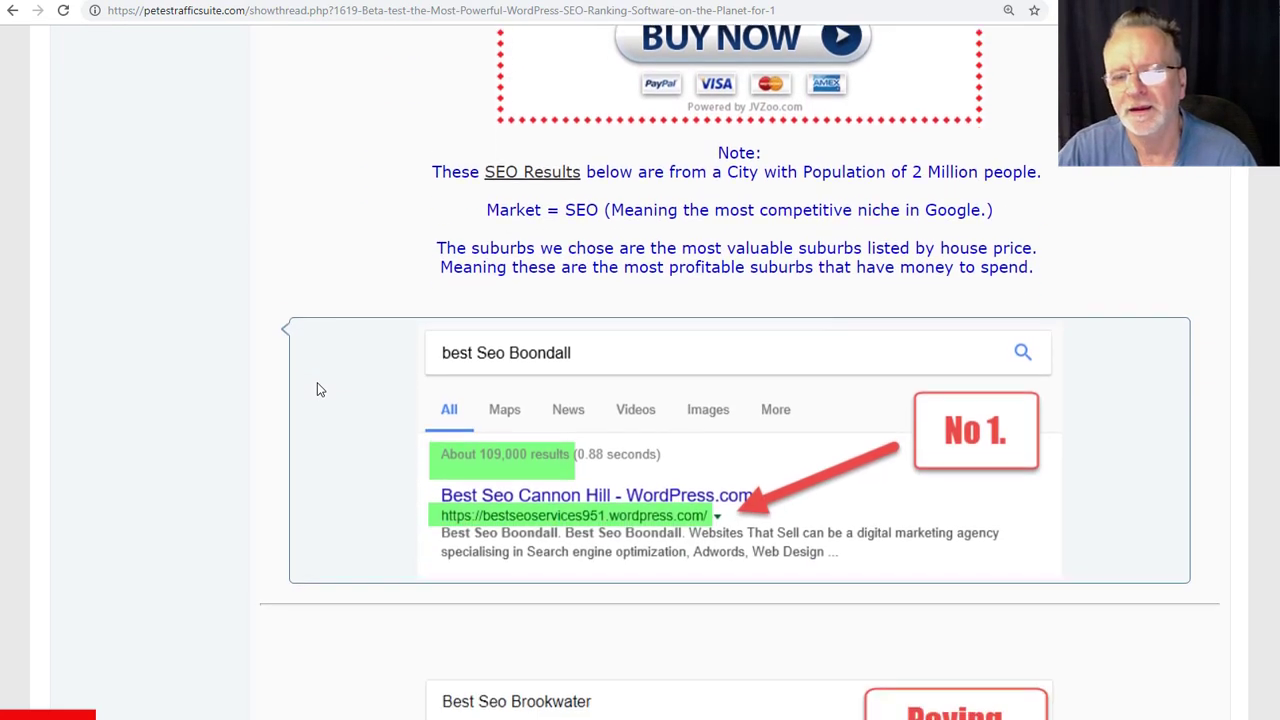
scroll(320, 386, down, 2)
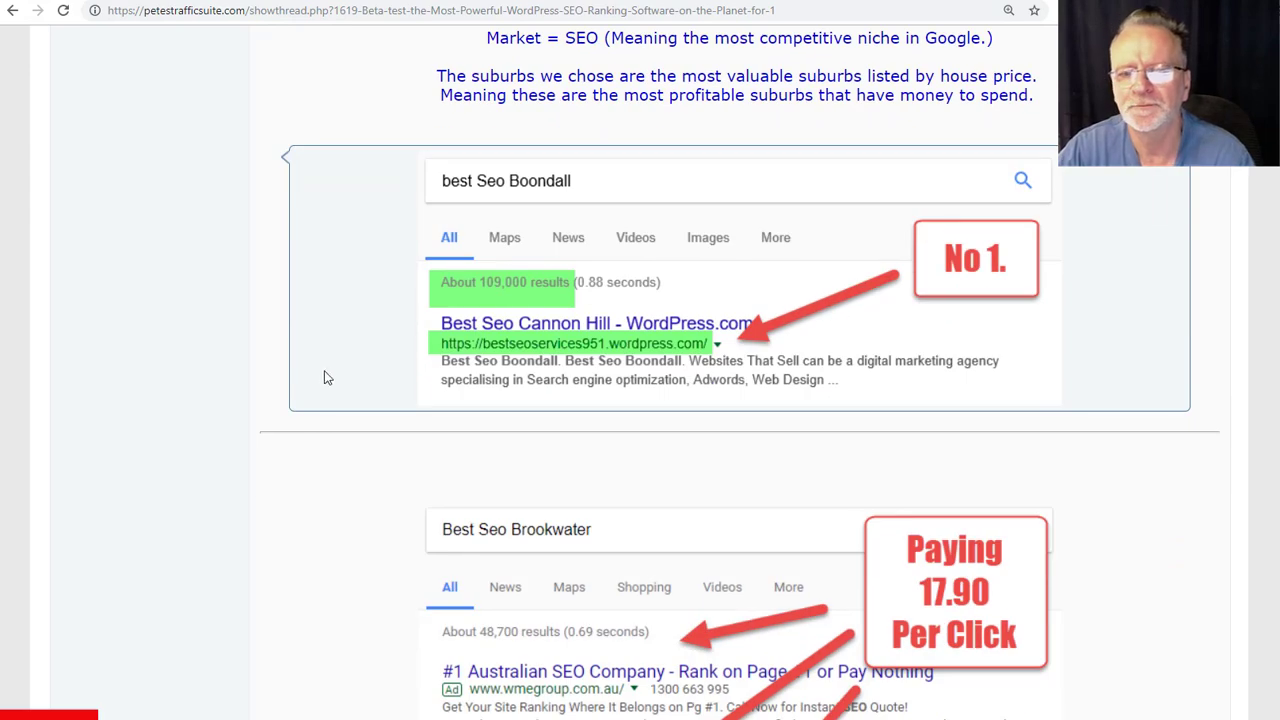
scroll(330, 375, down, 6)
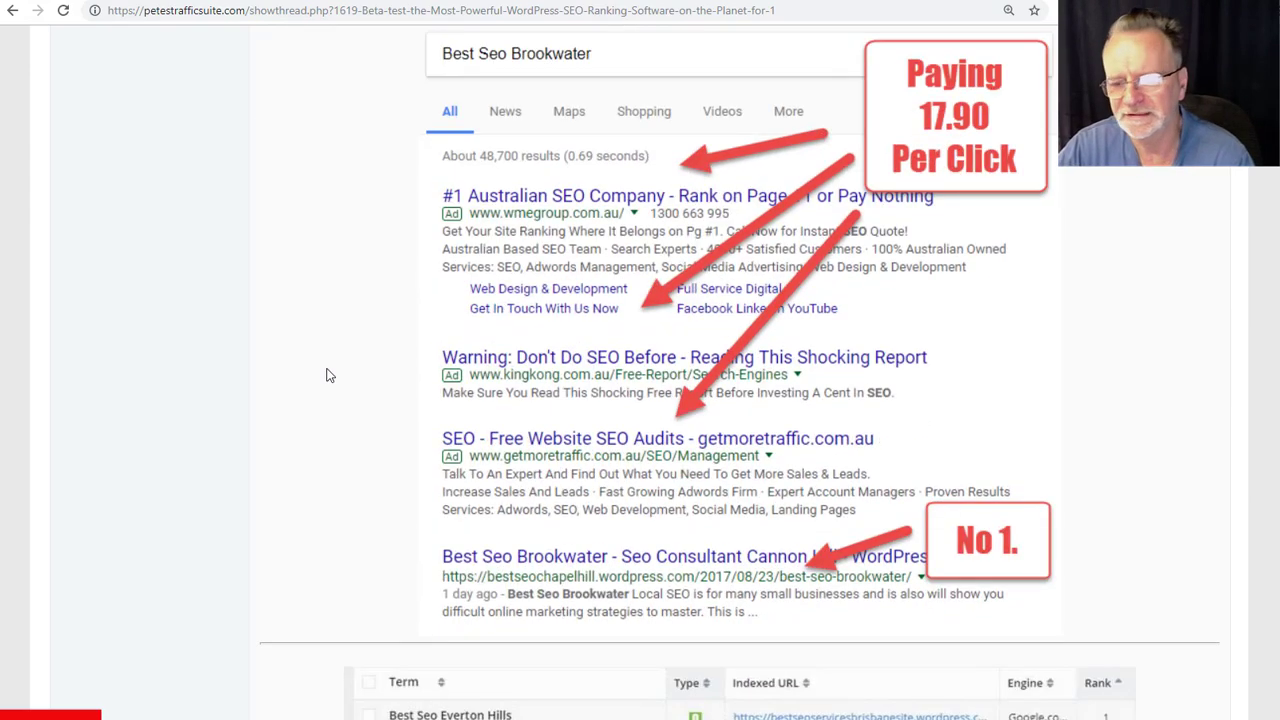
scroll(345, 378, up, 15)
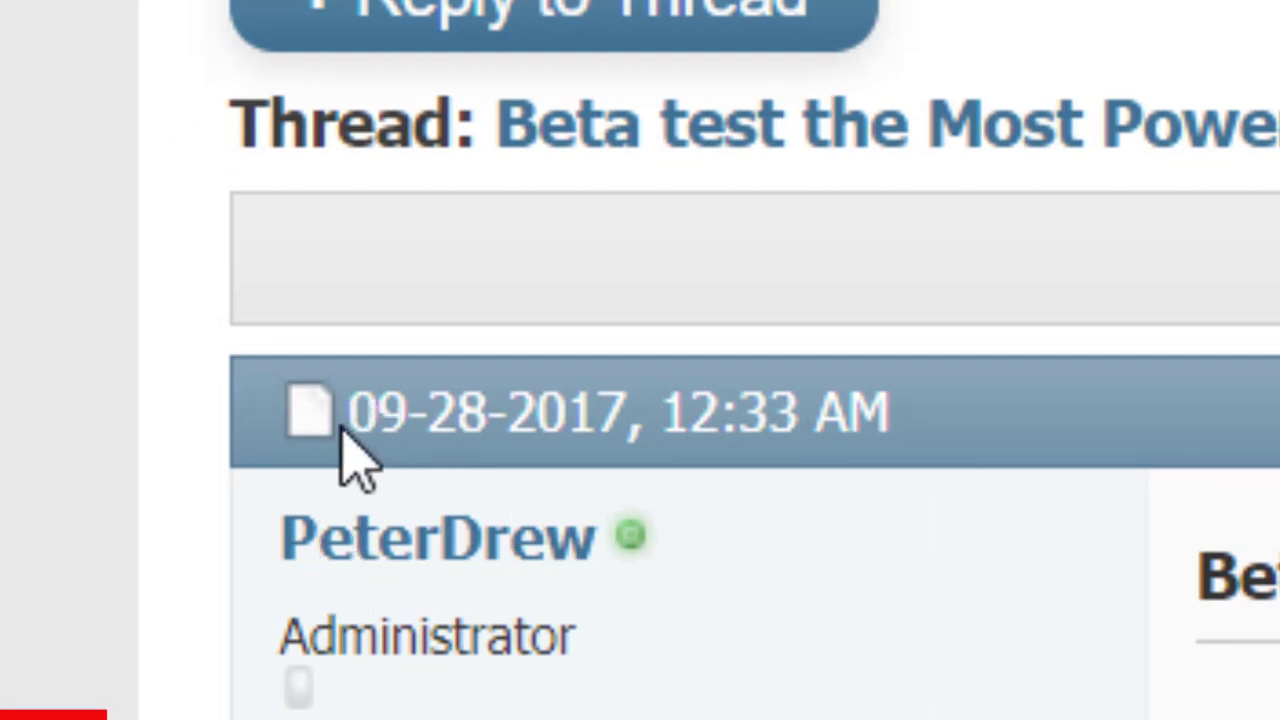
drag(340, 428, 645, 412)
- Scroll down through the thread's result screenshots and rankings table
scroll(645, 412, down, 15)
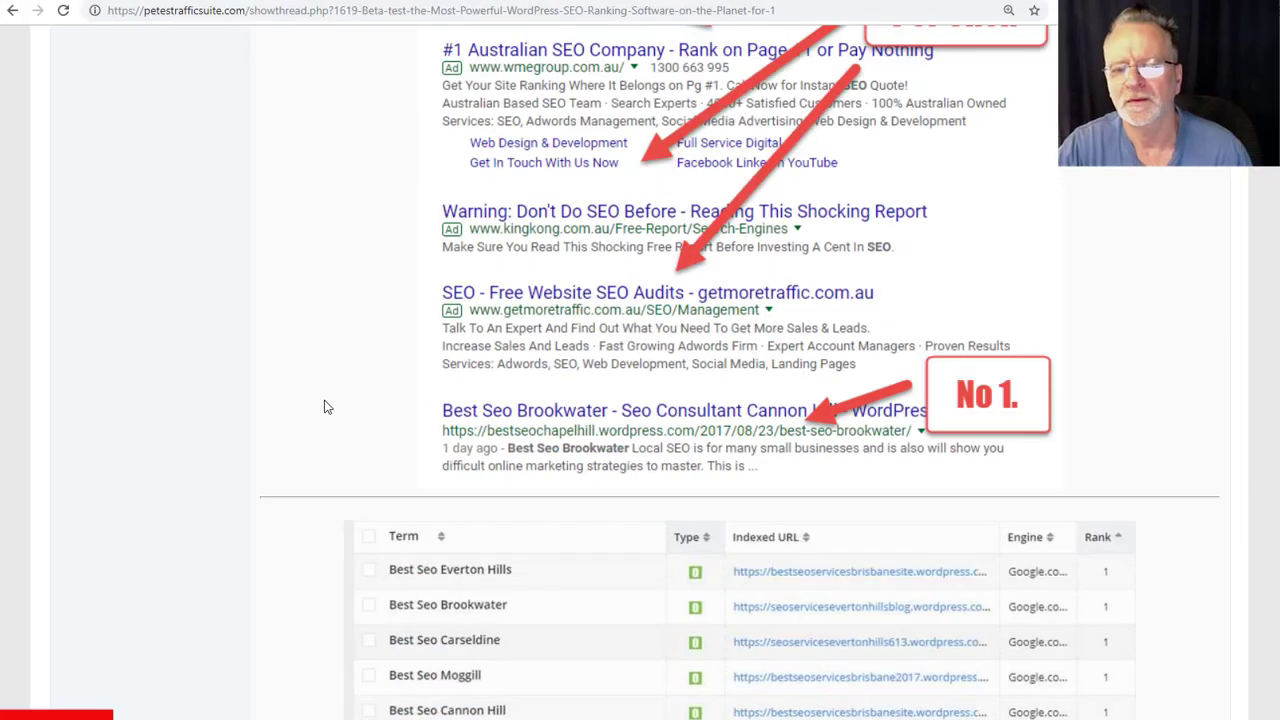
scroll(428, 400, up, 2)
scroll(400, 391, down, 5)
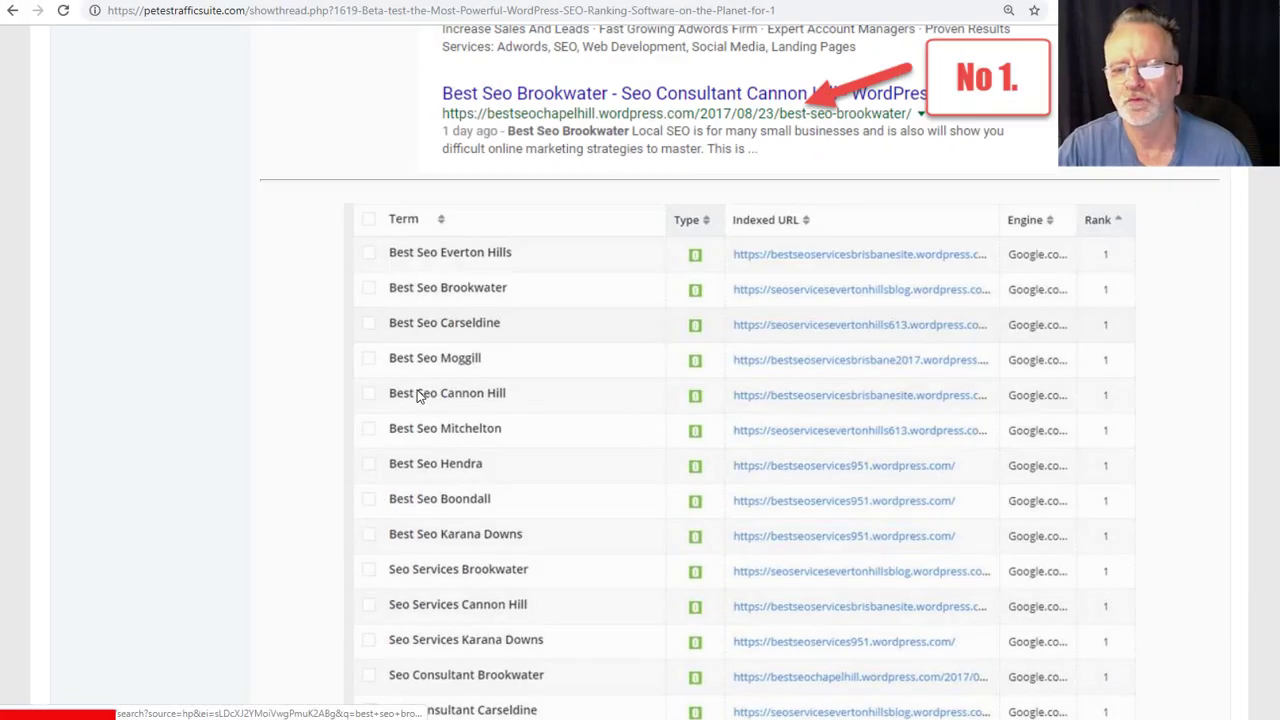
scroll(649, 445, down, 2)
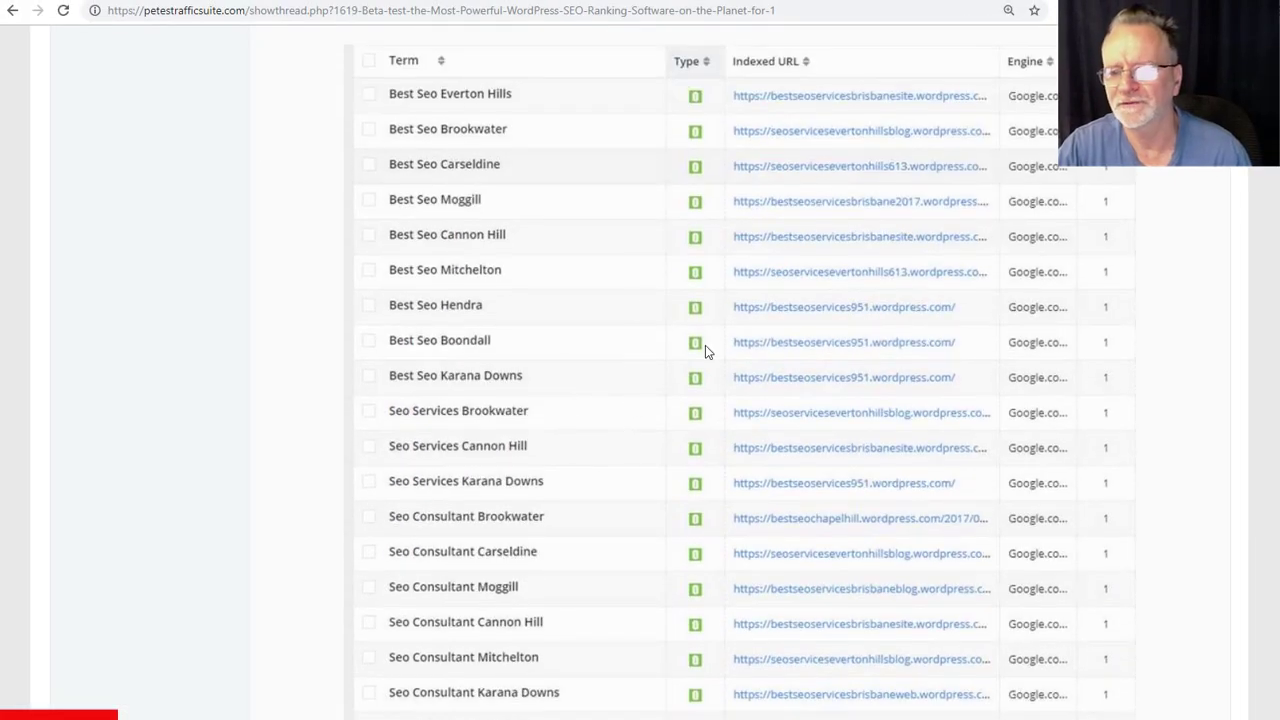
scroll(585, 432, down, 12)
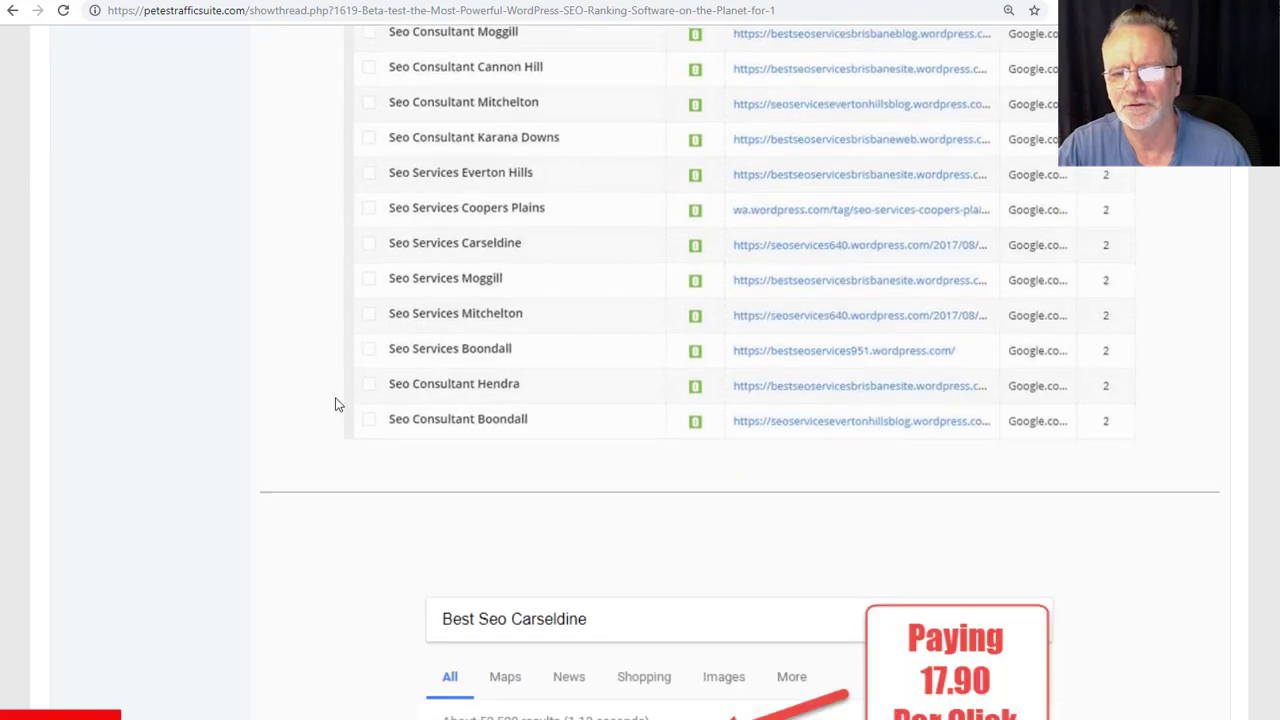
scroll(297, 381, down, 7)
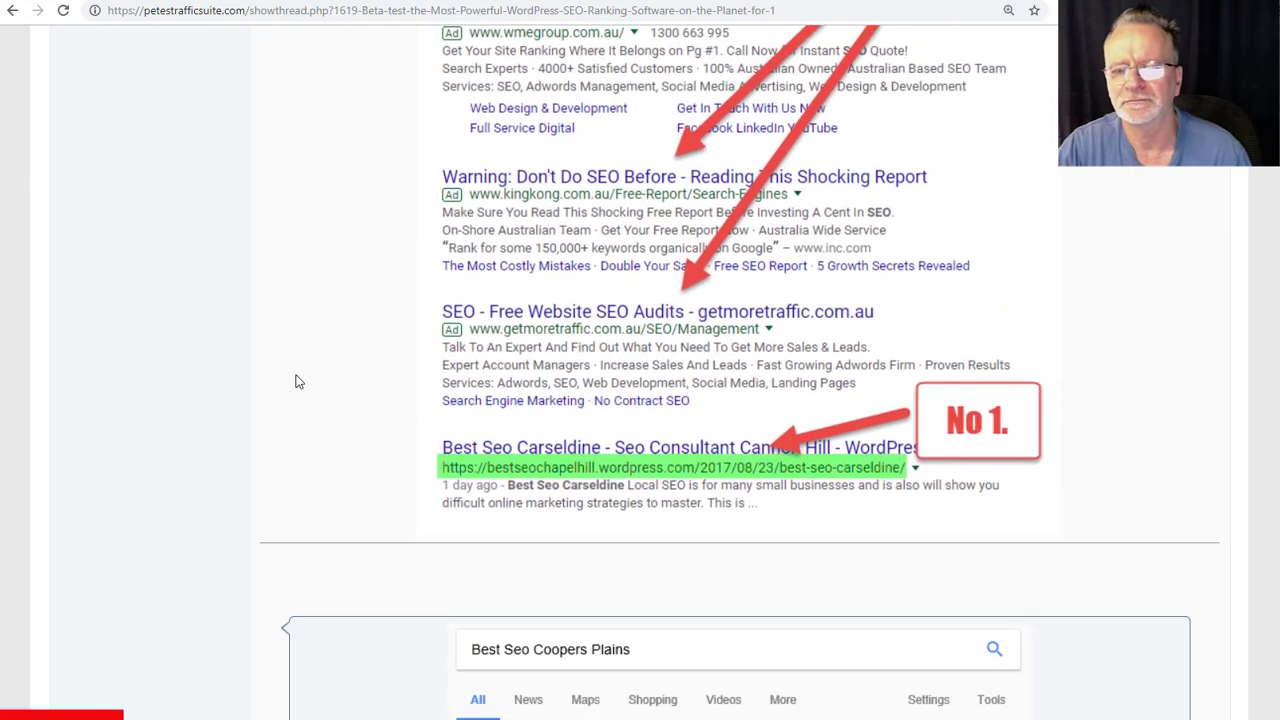
scroll(297, 381, down, 1)
- Open the live 'best seo coopers plains' search and highlight the Brookwater result's Sep 7, 2017 date
click(594, 443)
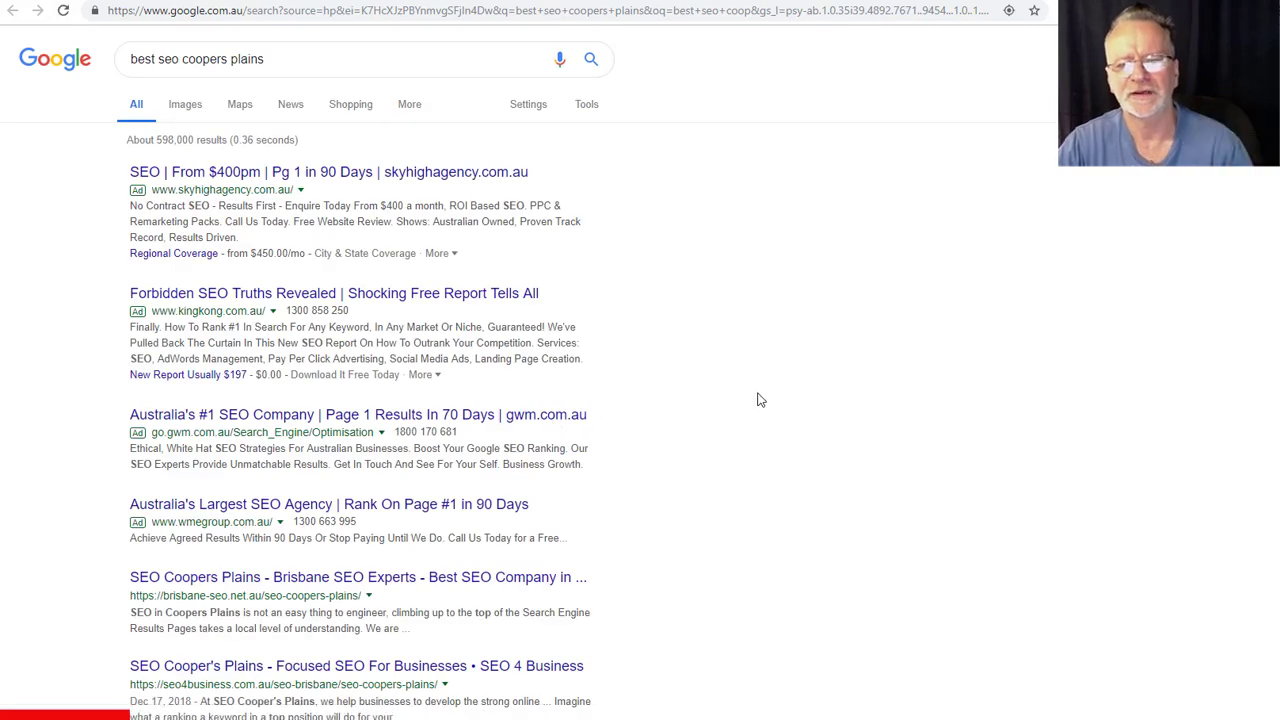
scroll(760, 400, down, 2)
scroll(760, 400, down, 3)
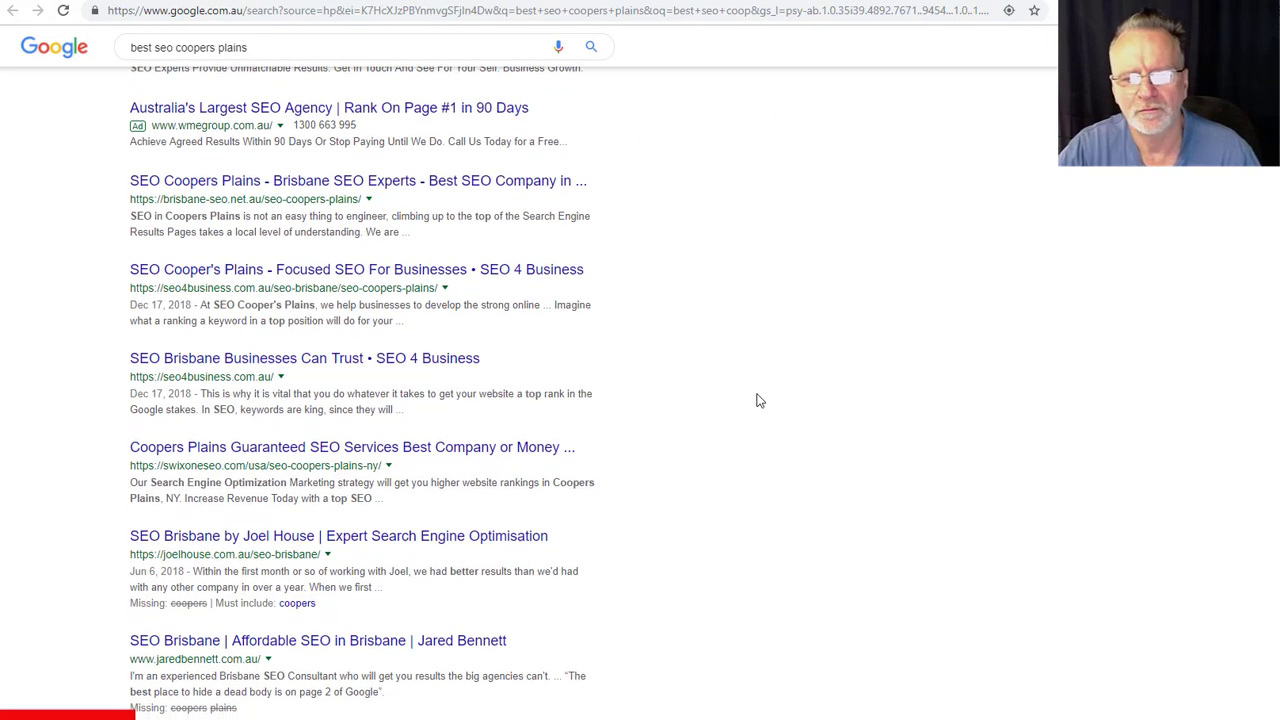
scroll(760, 400, down, 3)
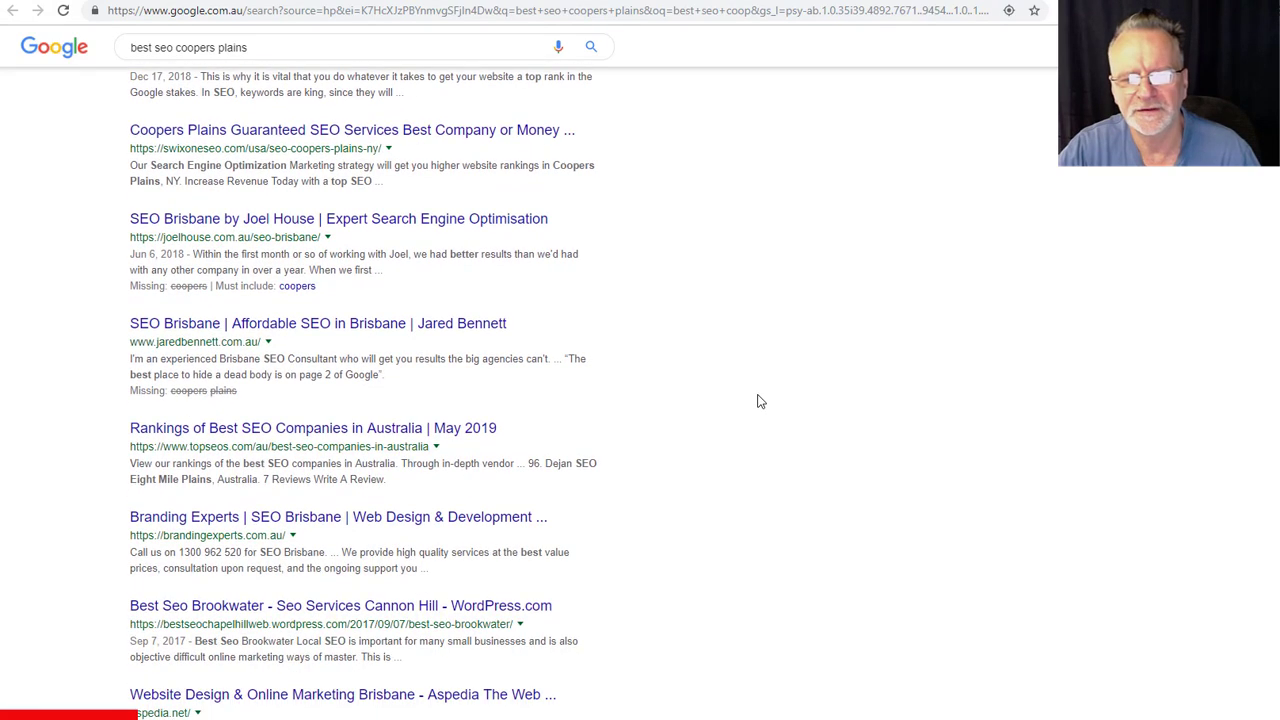
scroll(760, 401, down, 1)
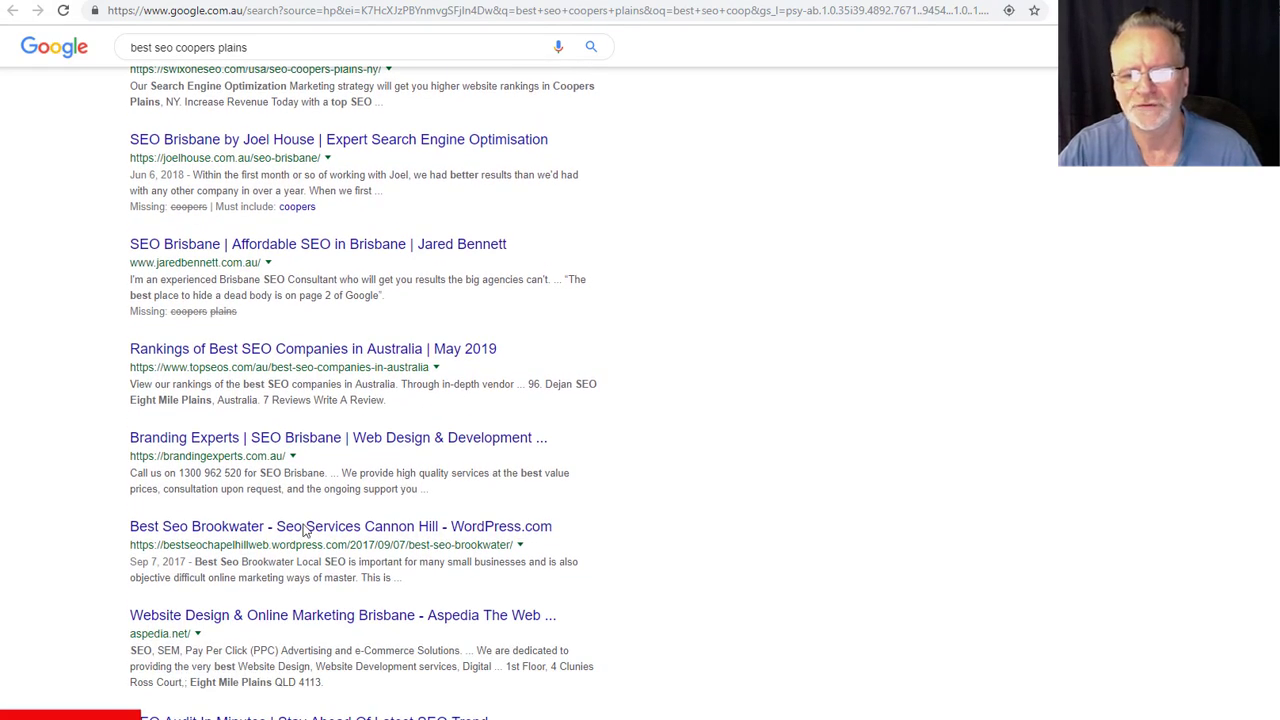
drag(129, 571, 186, 565)
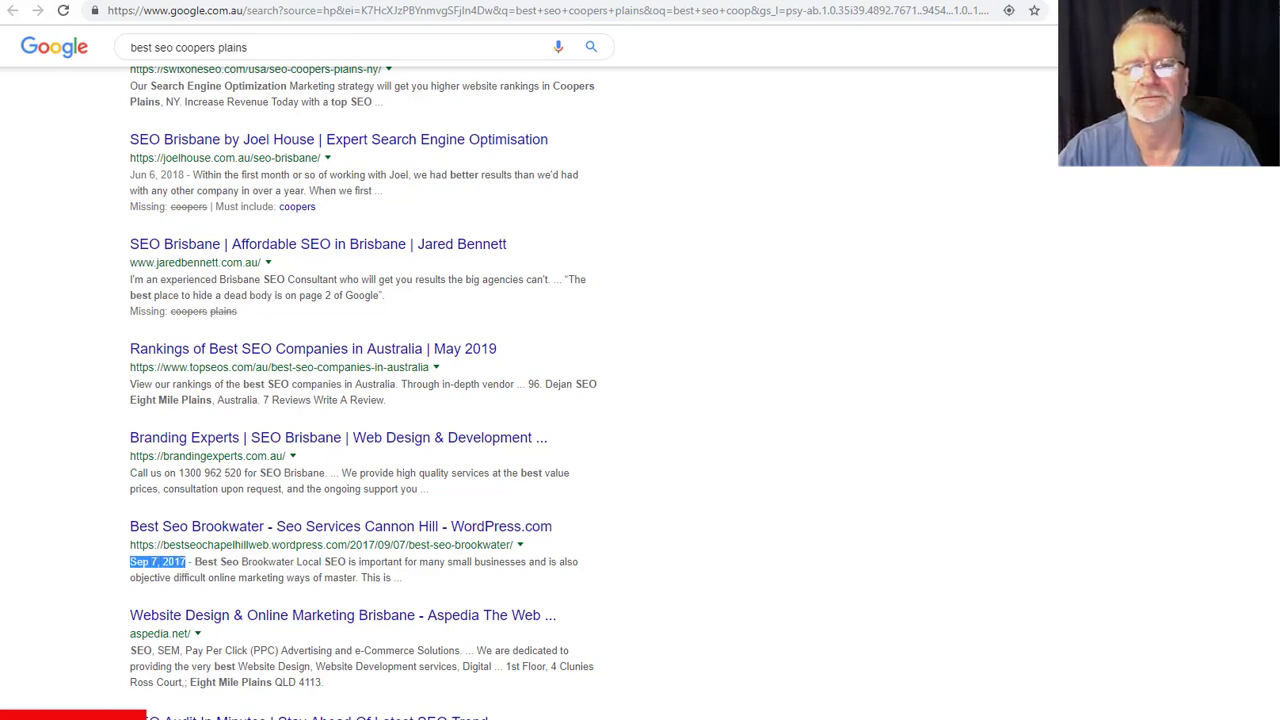
- Back in the forum thread, open the live 'seo brookwater' search and scroll its results
key(ctrl+Tab)
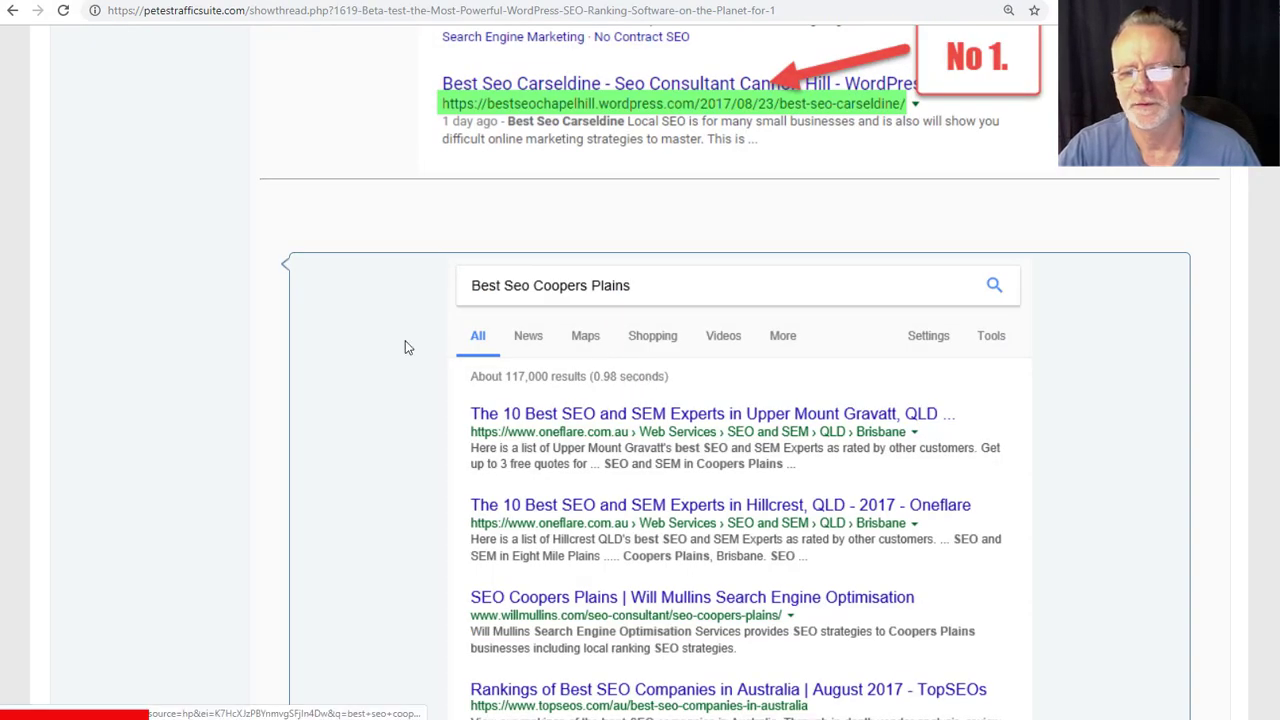
scroll(405, 340, down, 8)
click(443, 314)
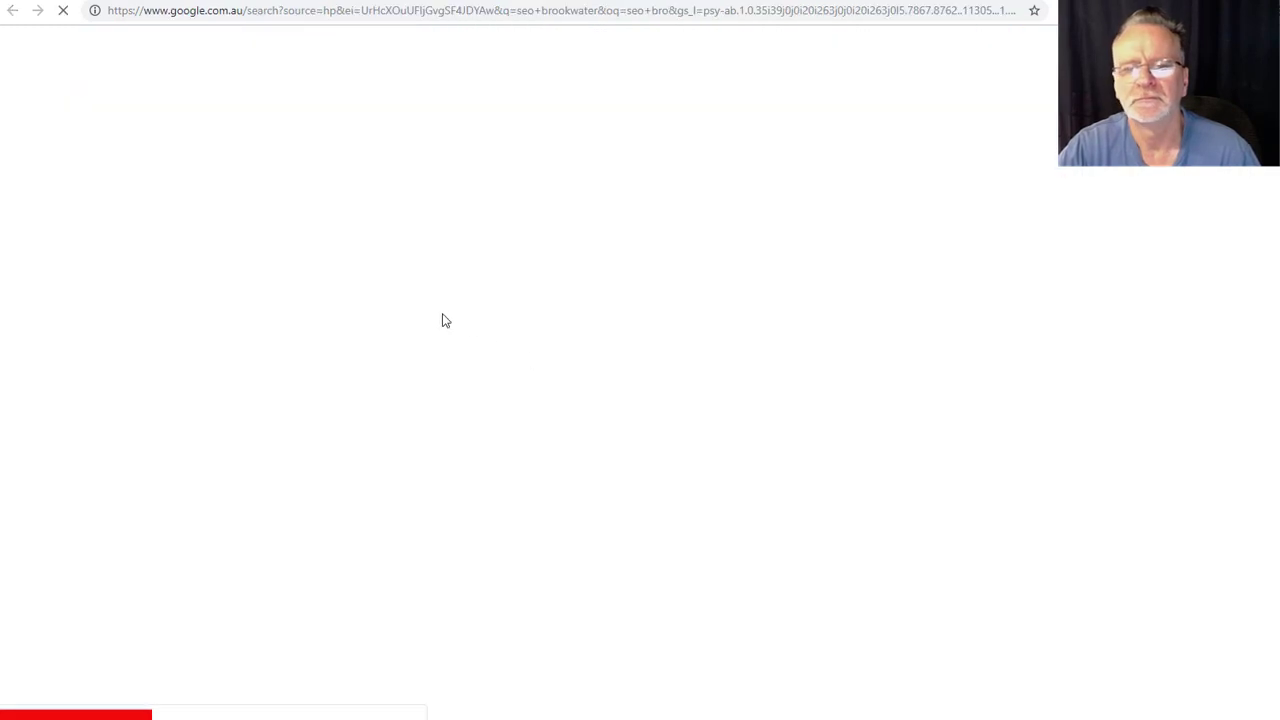
scroll(80, 324, down, 2)
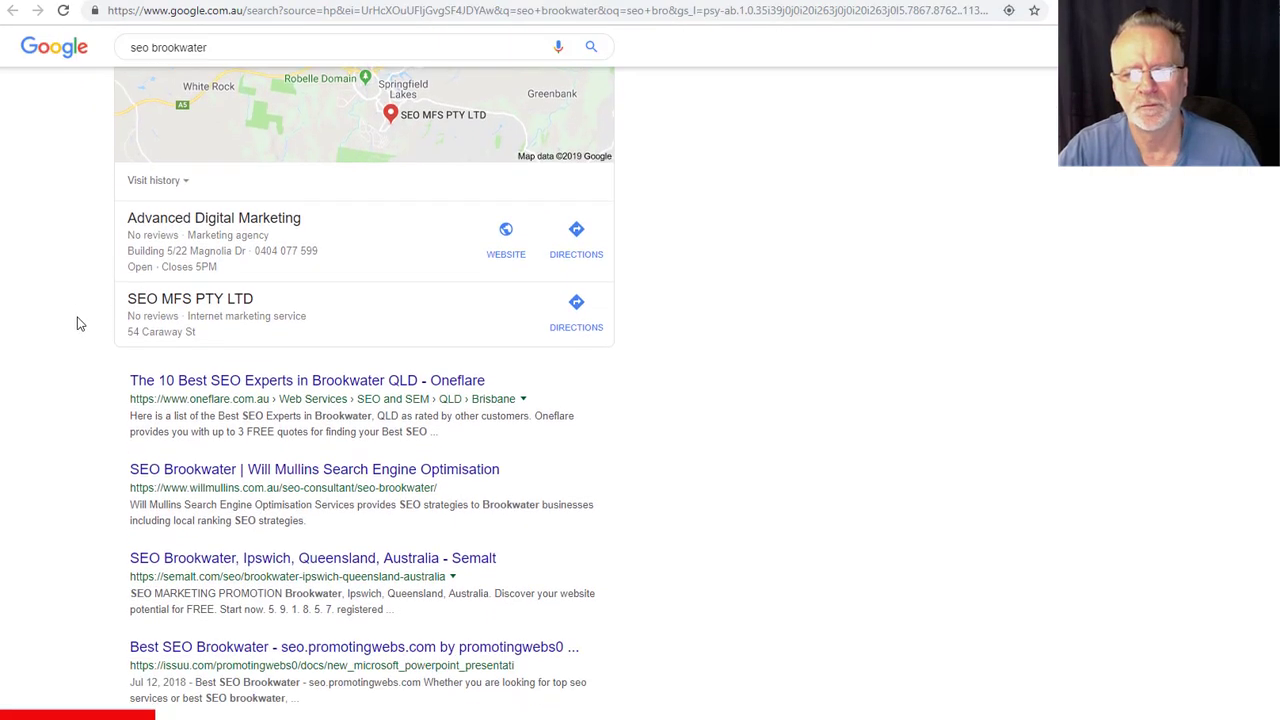
scroll(80, 324, down, 1)
scroll(80, 324, down, 2)
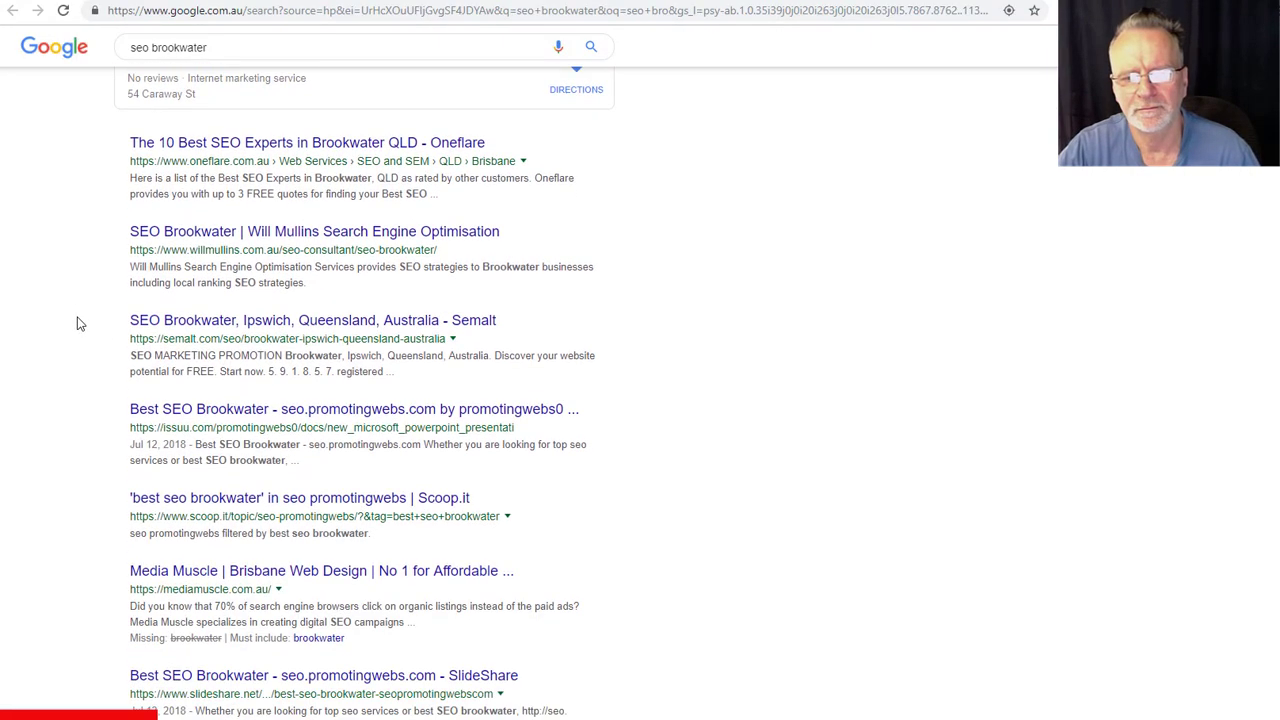
scroll(80, 324, down, 5)
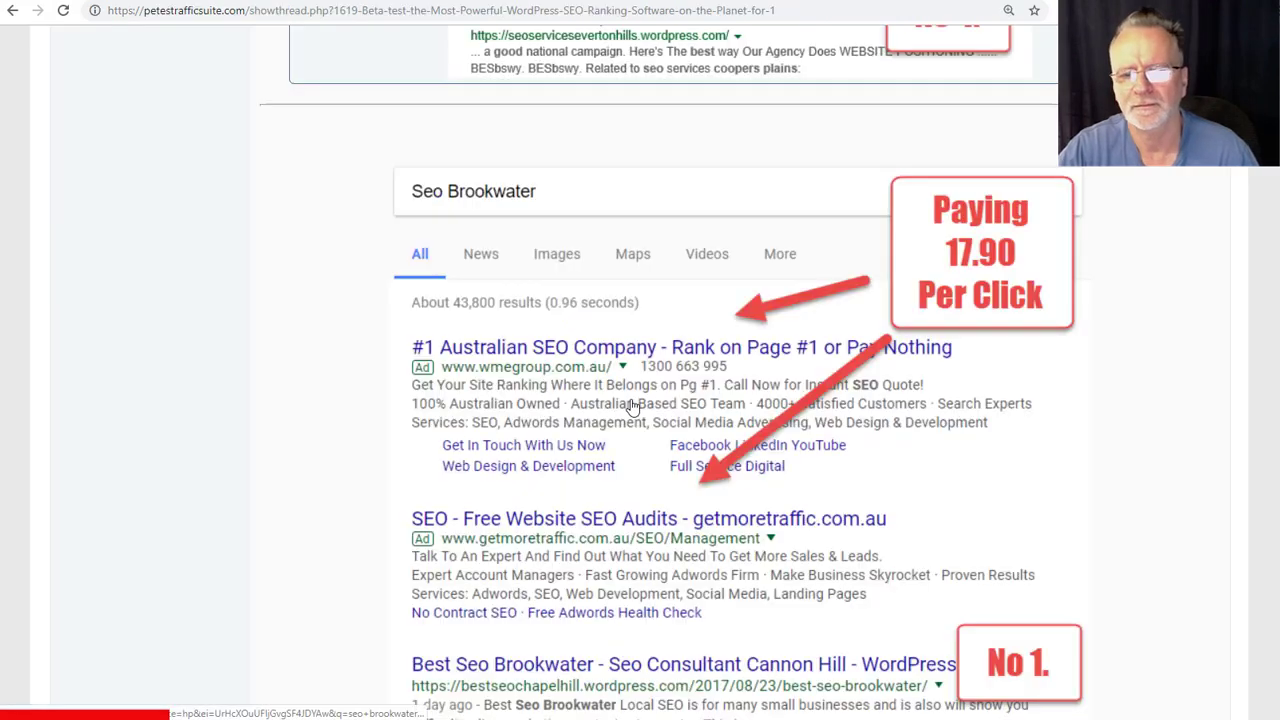
scroll(492, 350, down, 8)
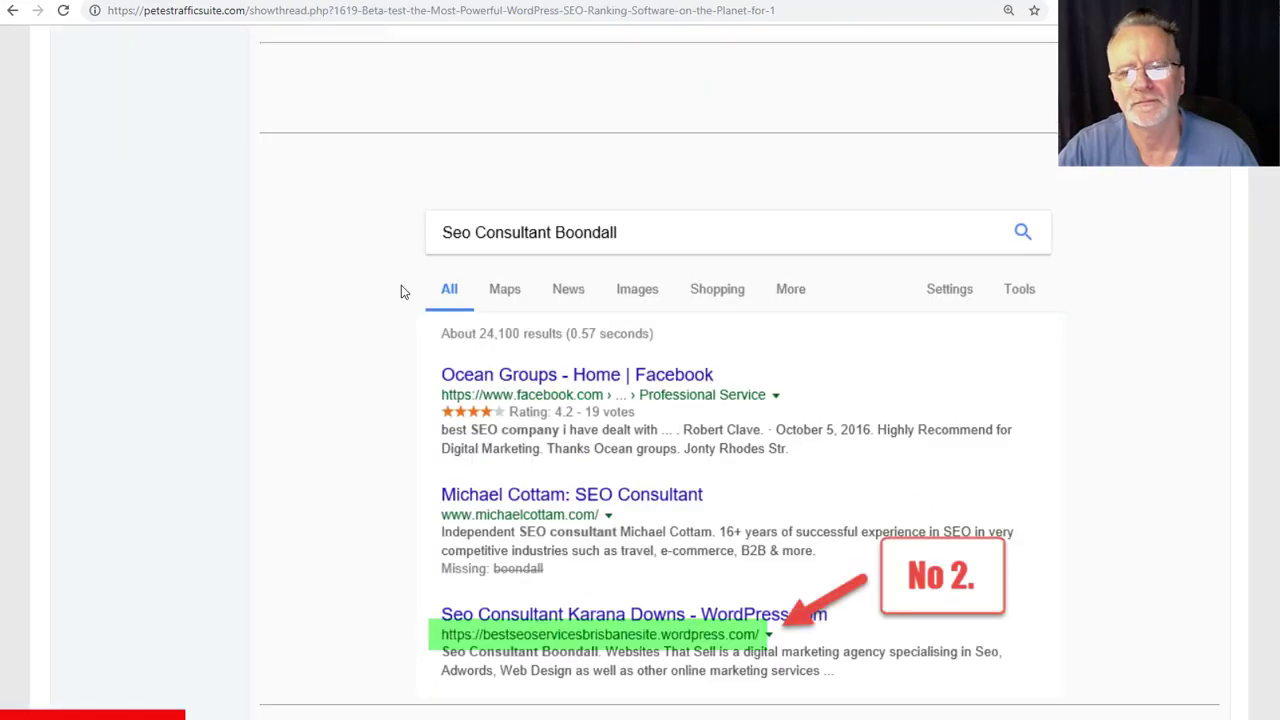
scroll(352, 261, down, 13)
scroll(355, 265, up, 4)
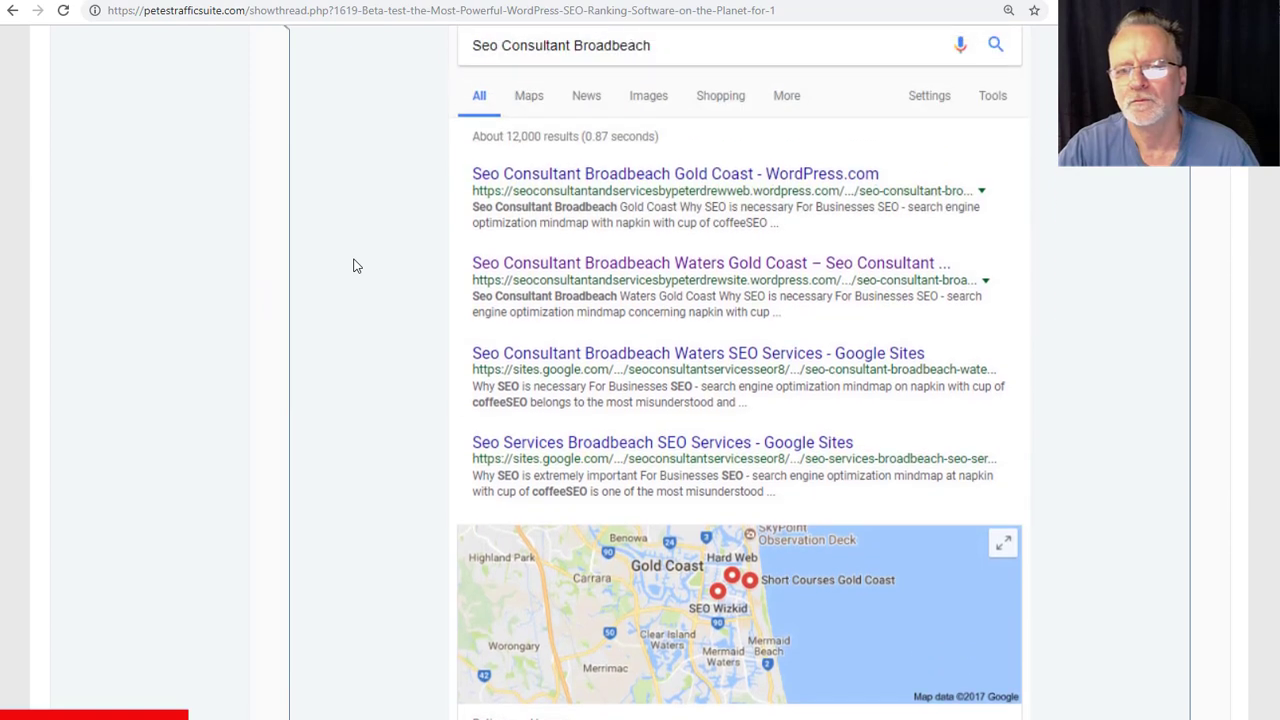
scroll(381, 272, down, 15)
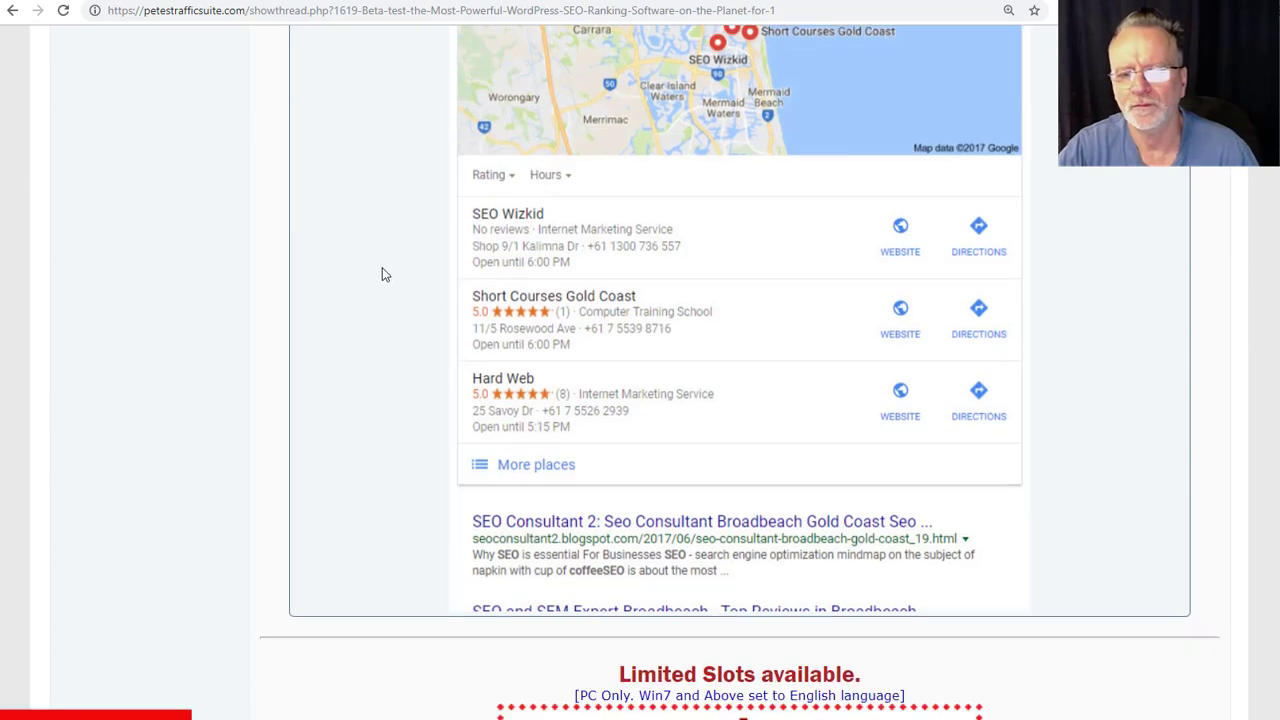
scroll(386, 271, up, 3)
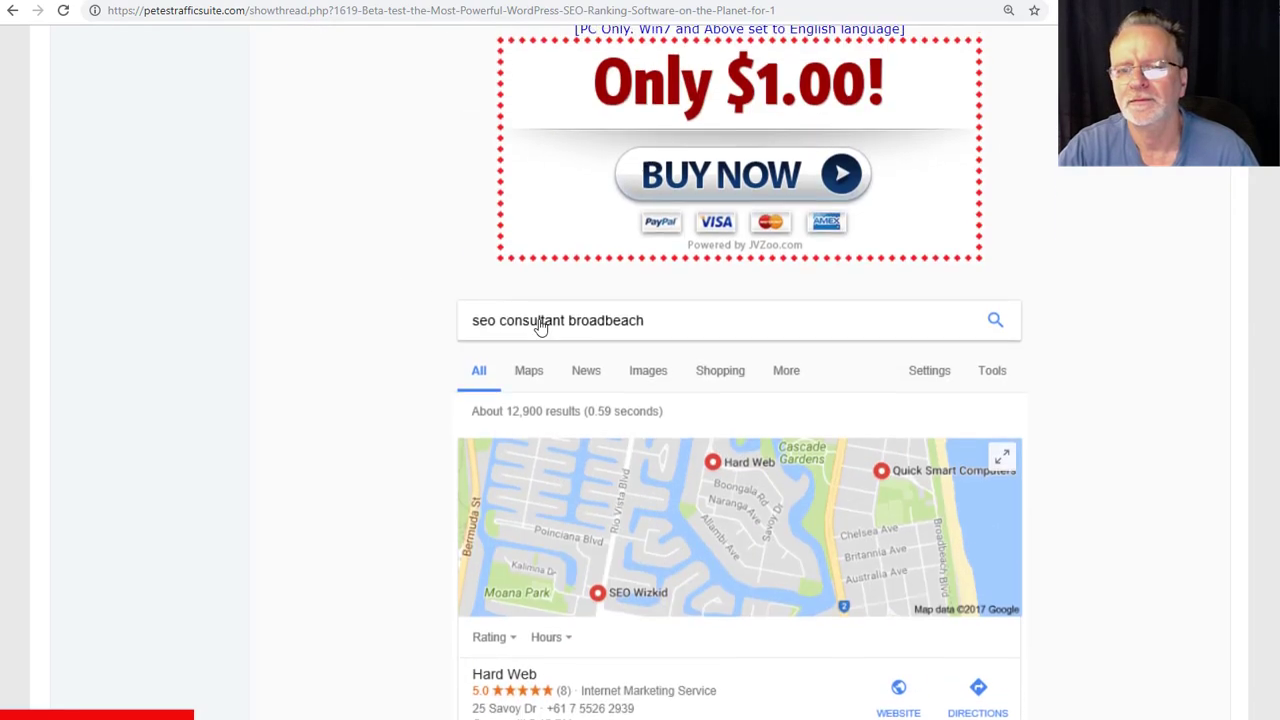
scroll(250, 312, down, 12)
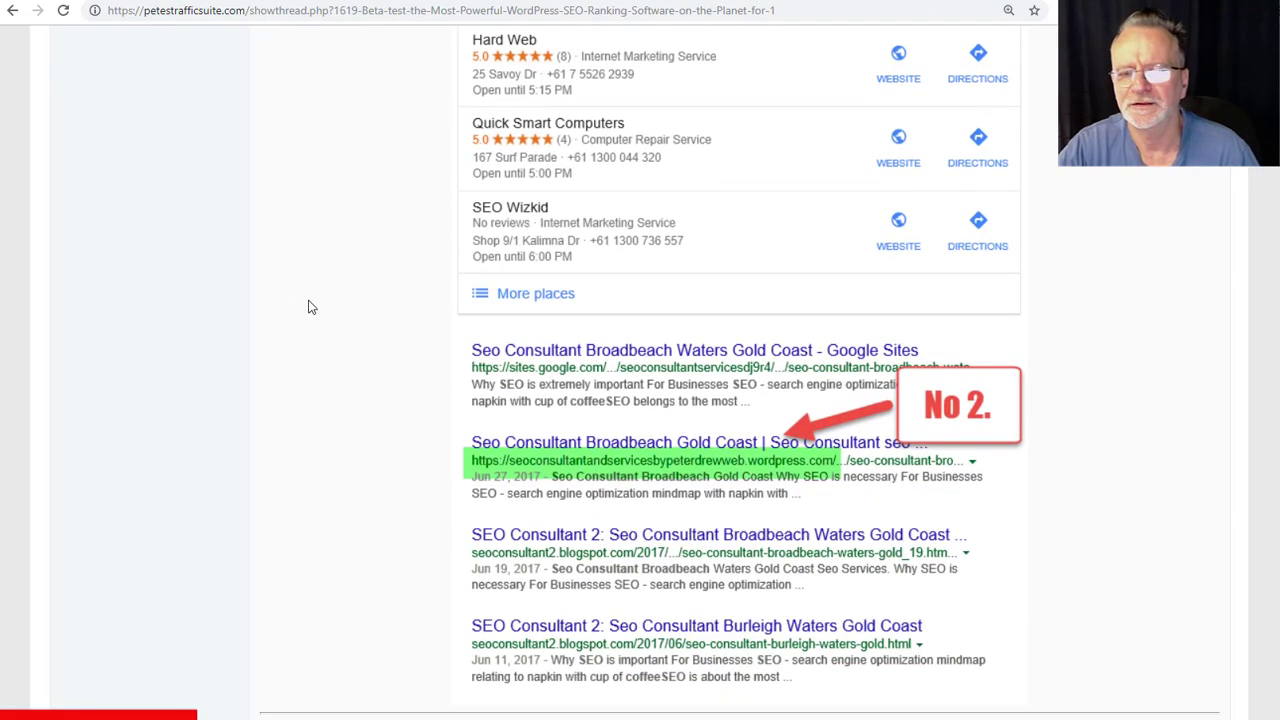
scroll(310, 306, down, 2)
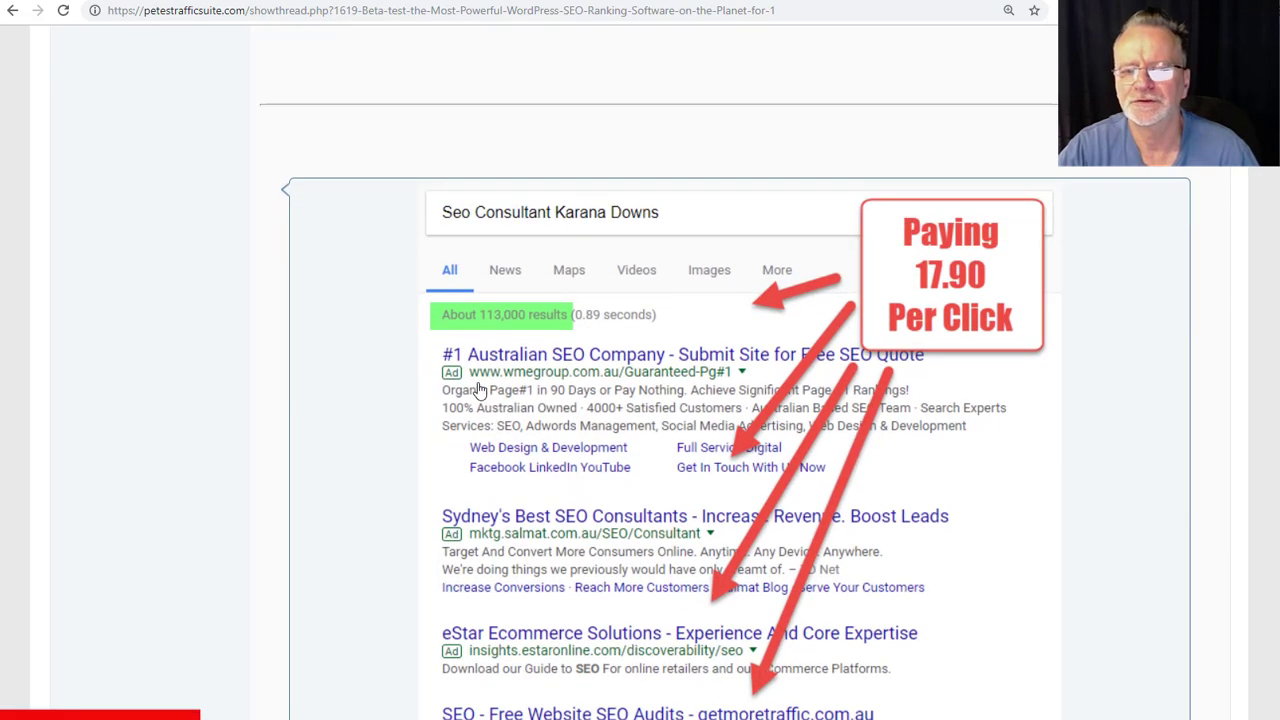
click(448, 385)
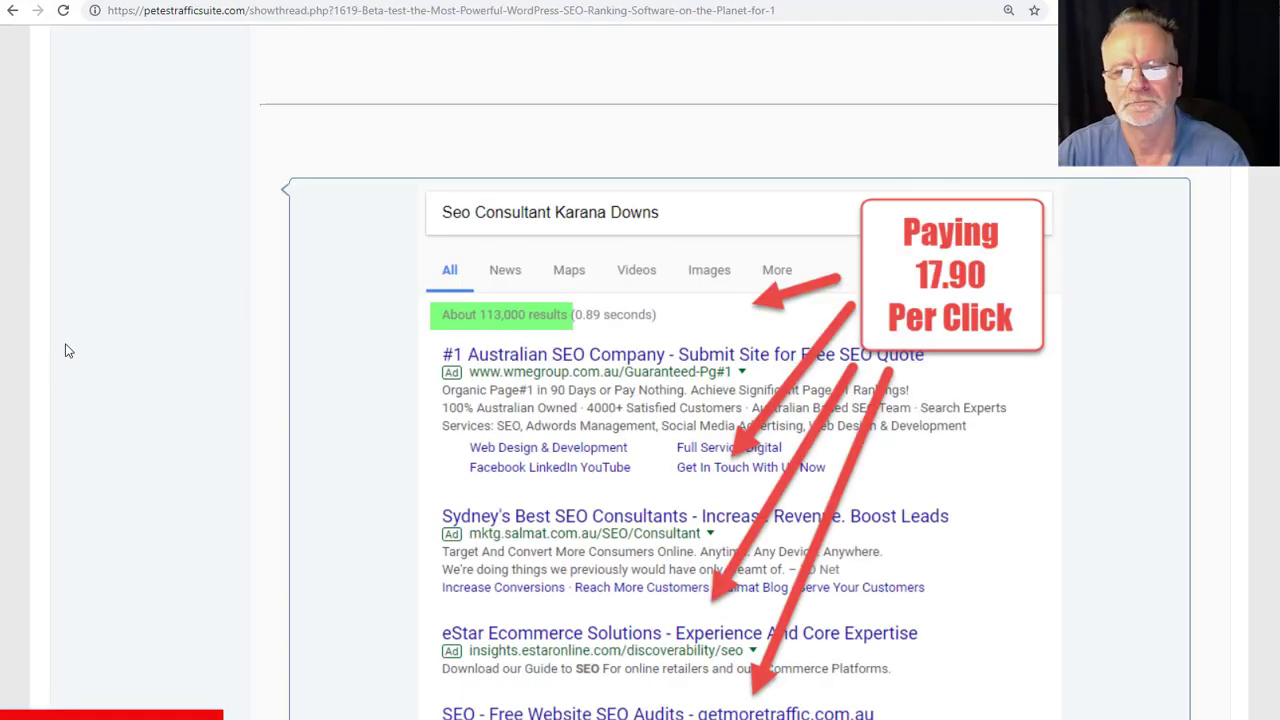
scroll(120, 349, down, 15)
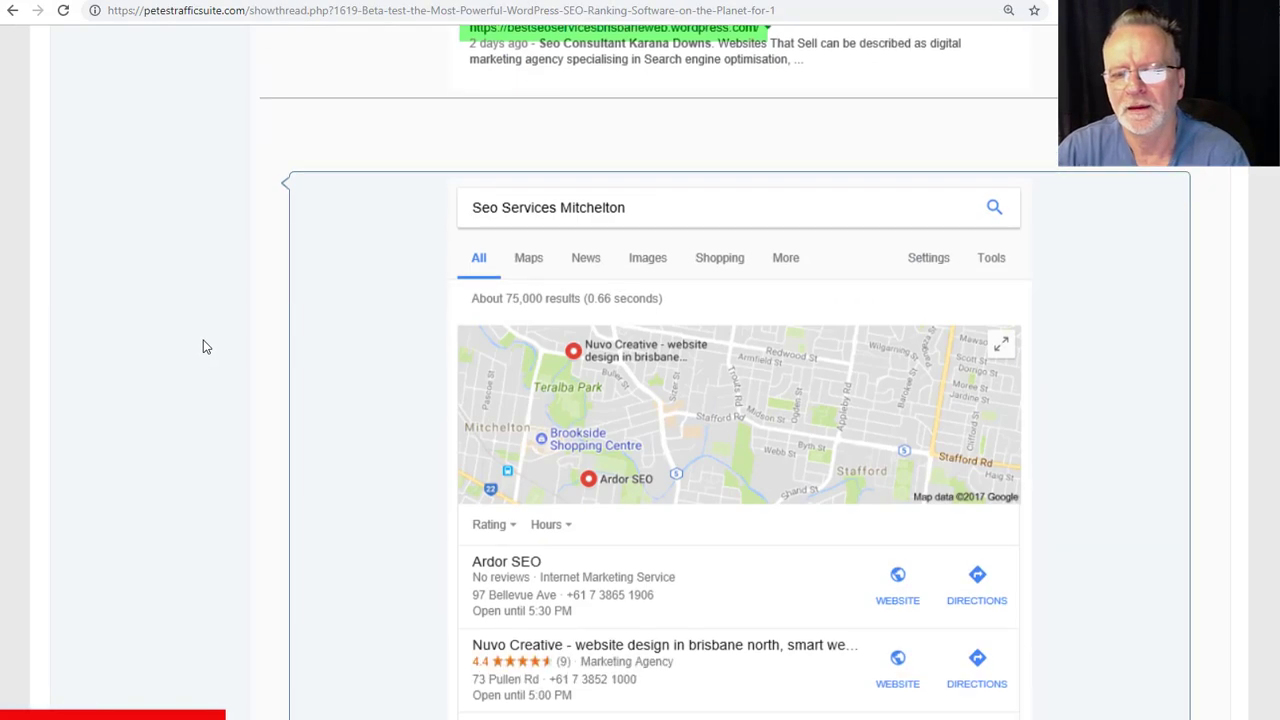
scroll(205, 345, down, 20)
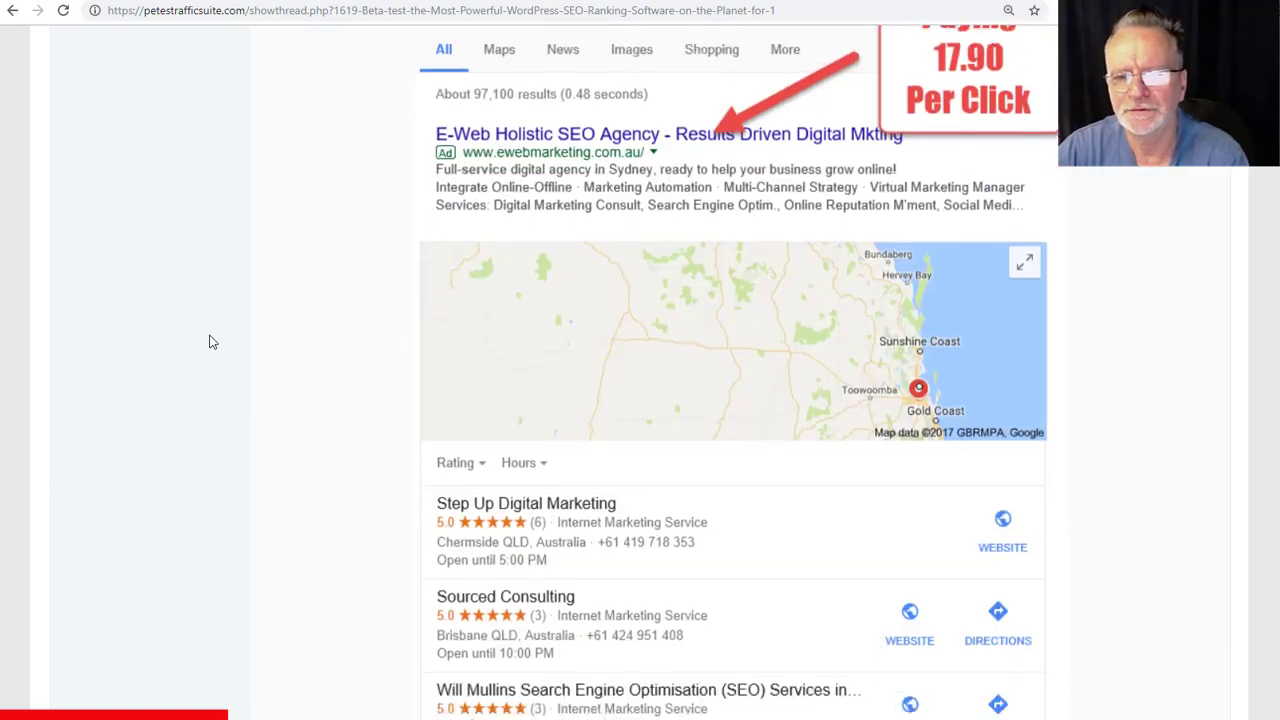
scroll(210, 342, down, 20)
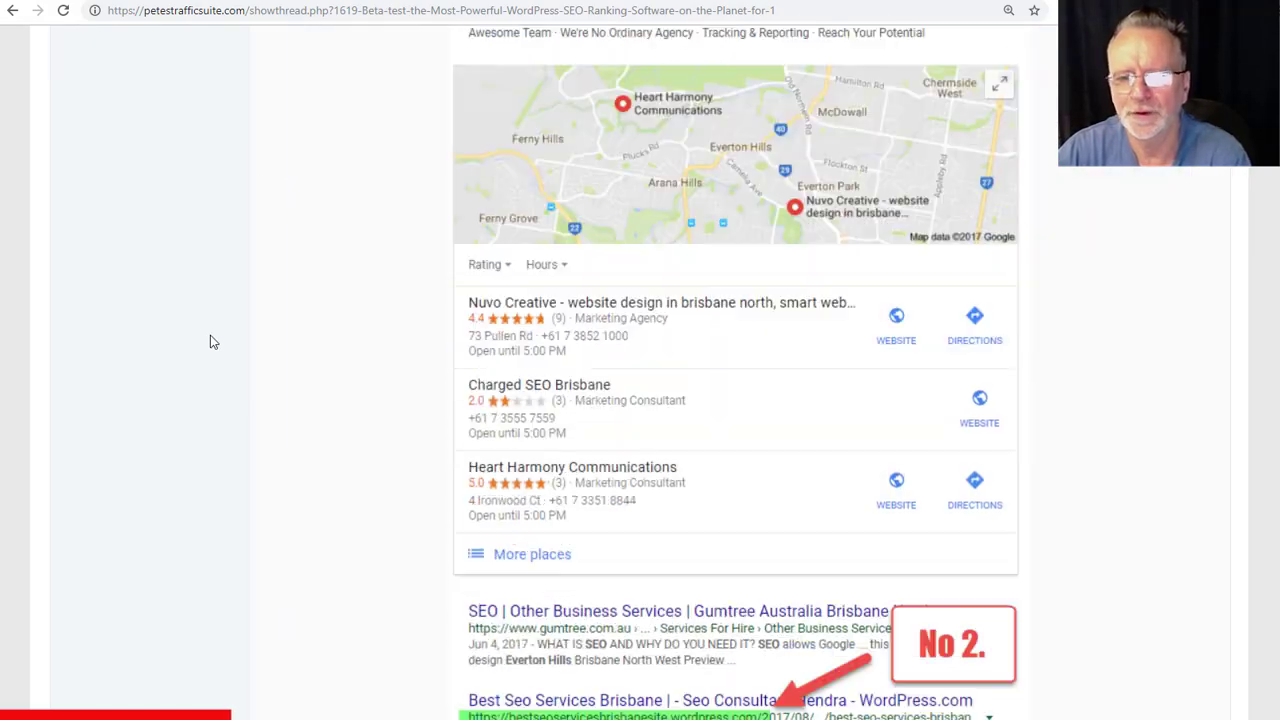
scroll(210, 342, down, 15)
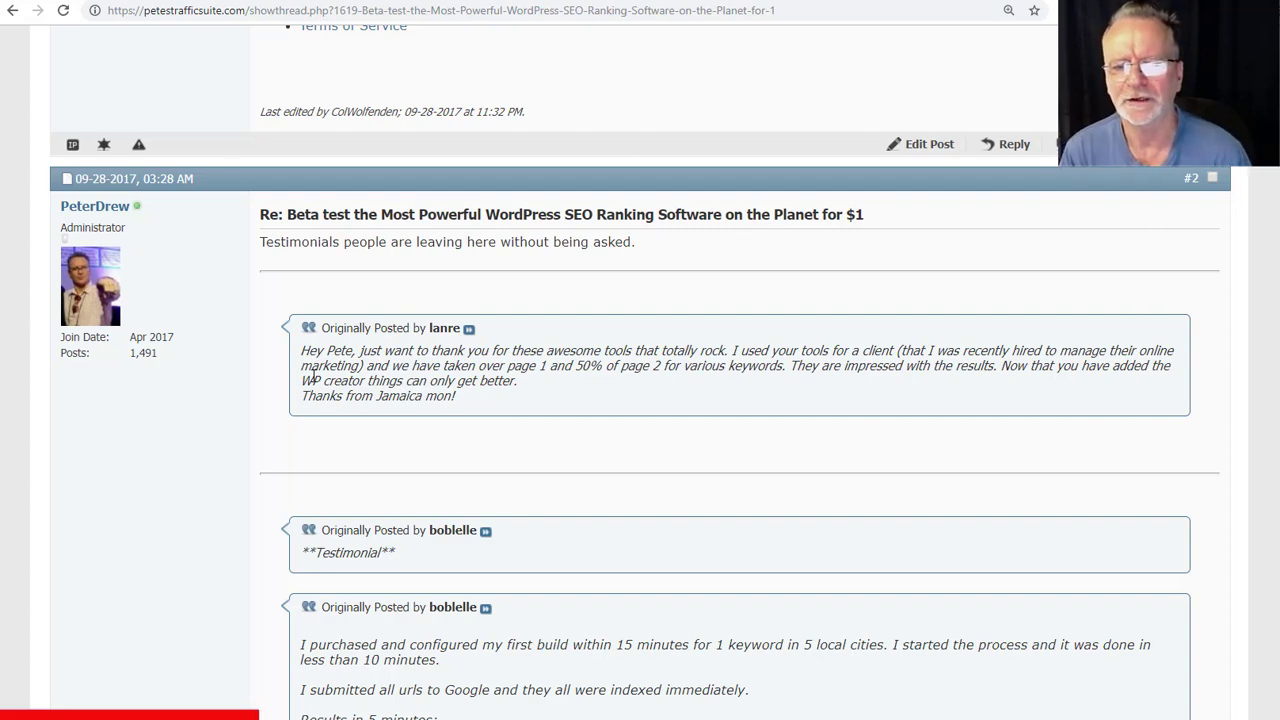
- Scroll through the forum testimonials before moving to the Seo Services Boondall blog post
scroll(268, 518, down, 3)
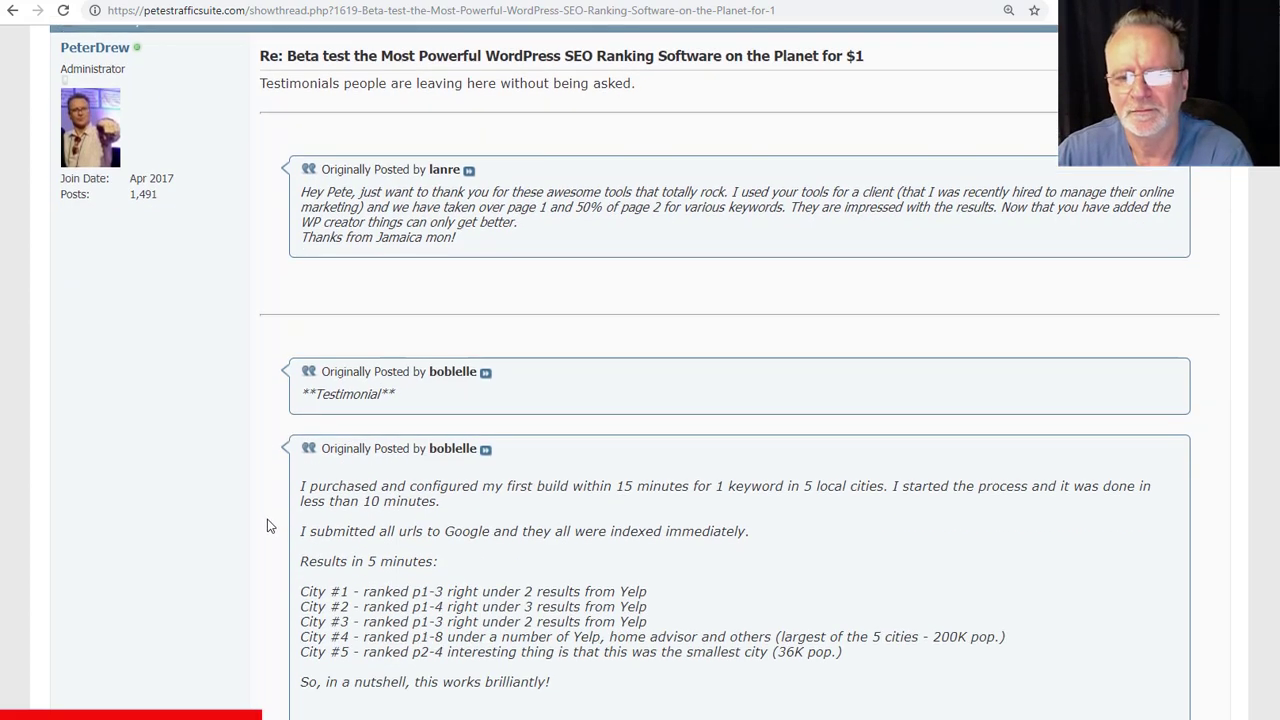
scroll(279, 503, down, 2)
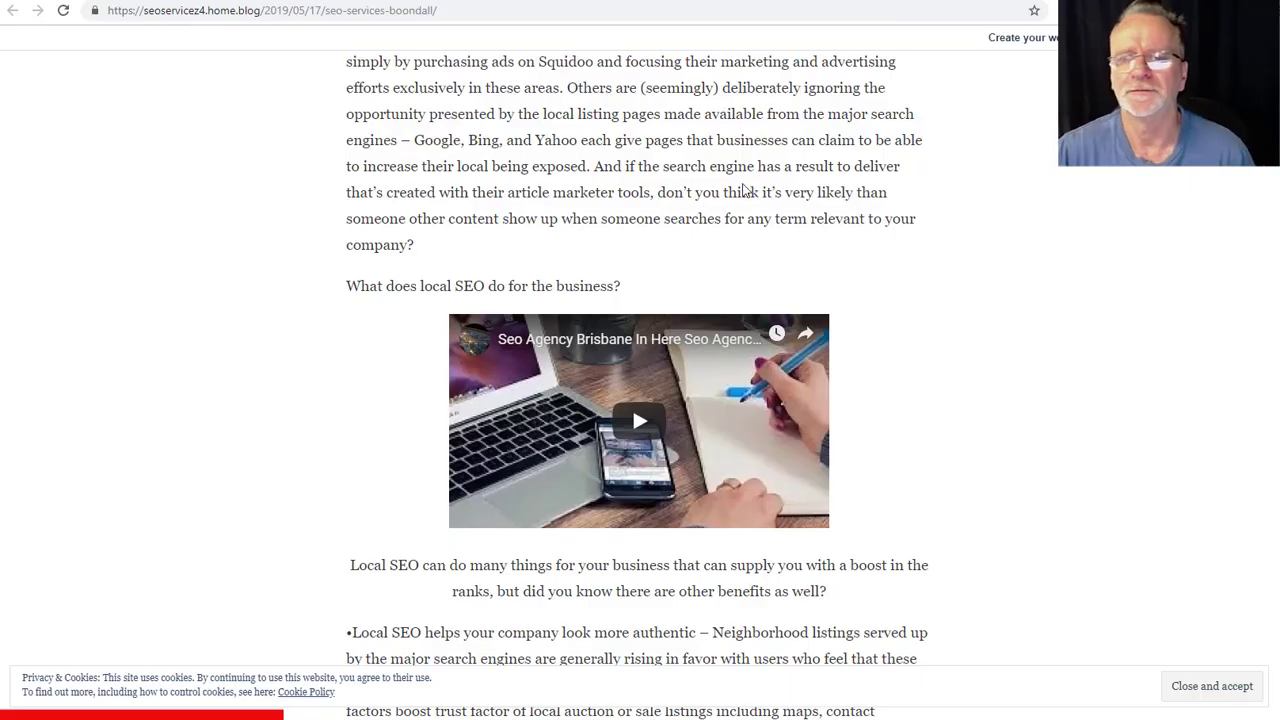
scroll(600, 200, up, 7)
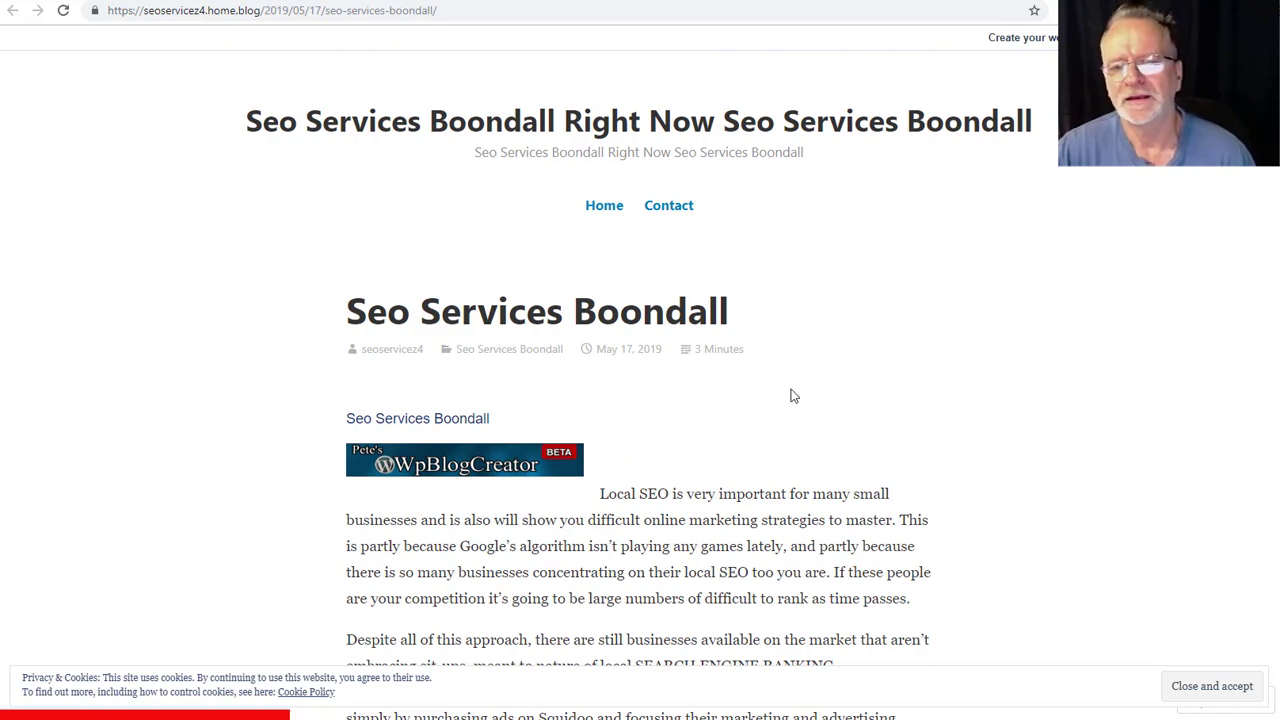
scroll(867, 396, down, 2)
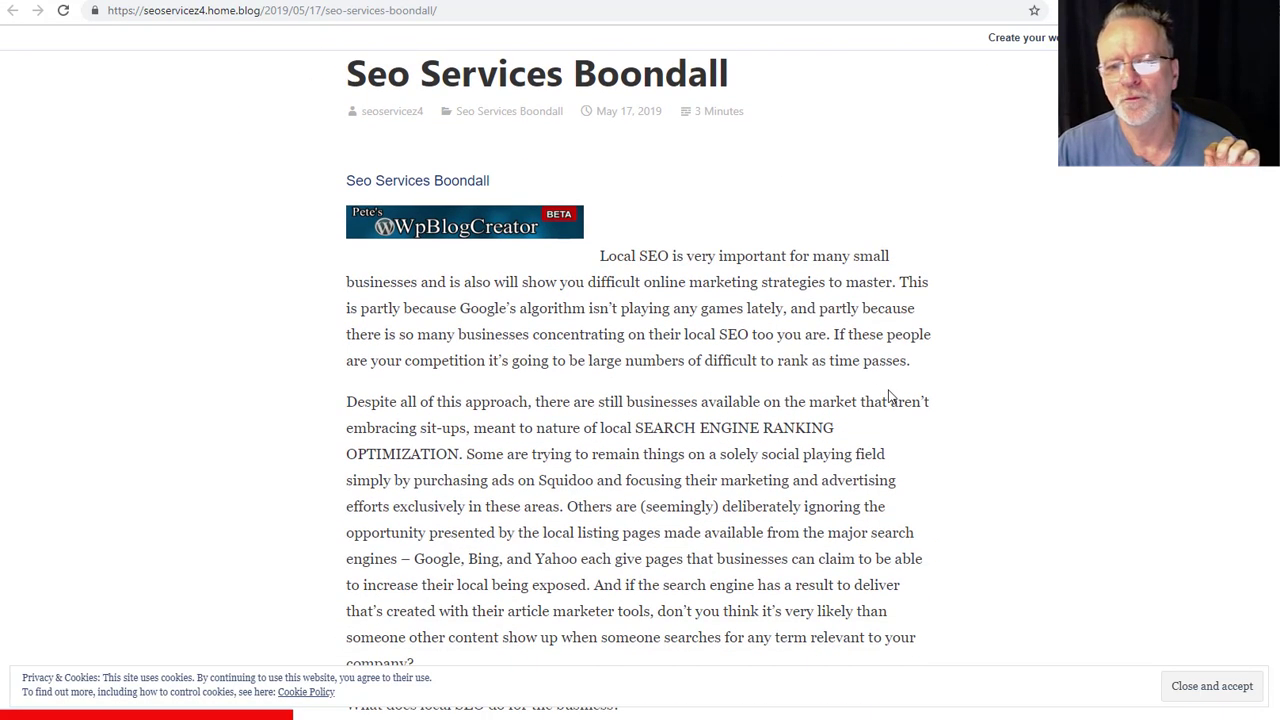
scroll(890, 396, down, 1)
scroll(890, 396, up, 2)
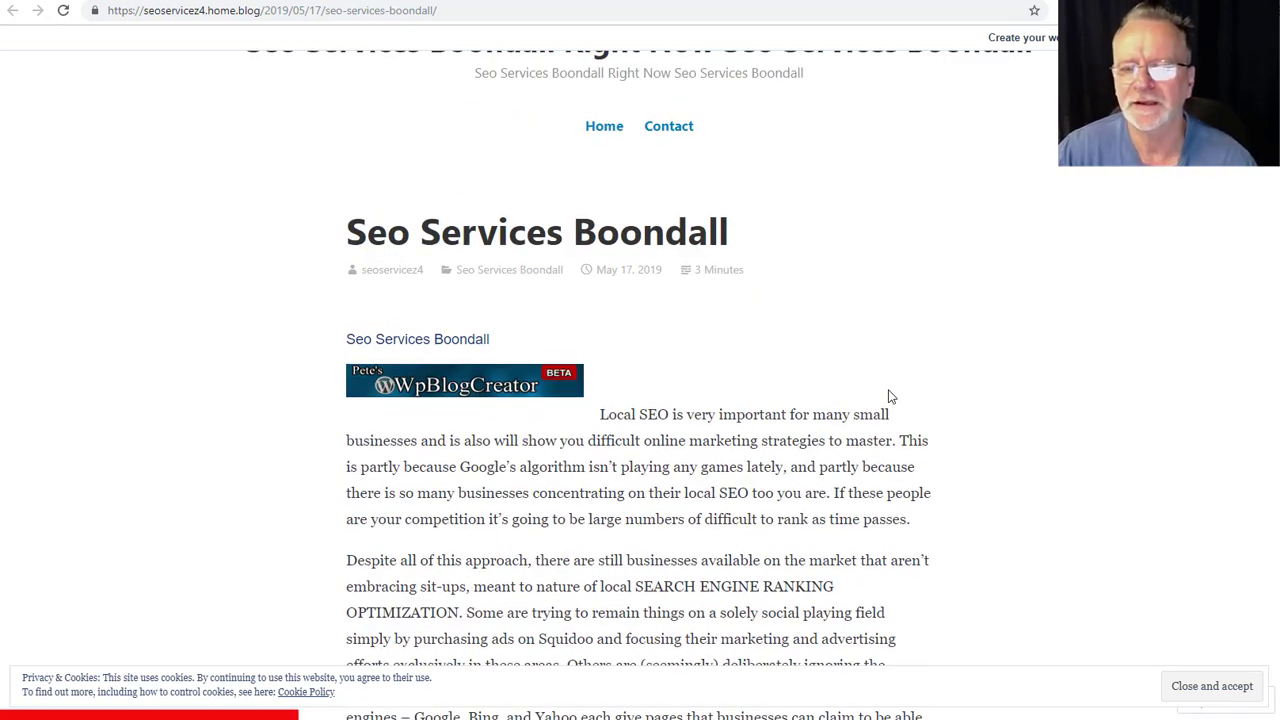
scroll(905, 396, down, 2)
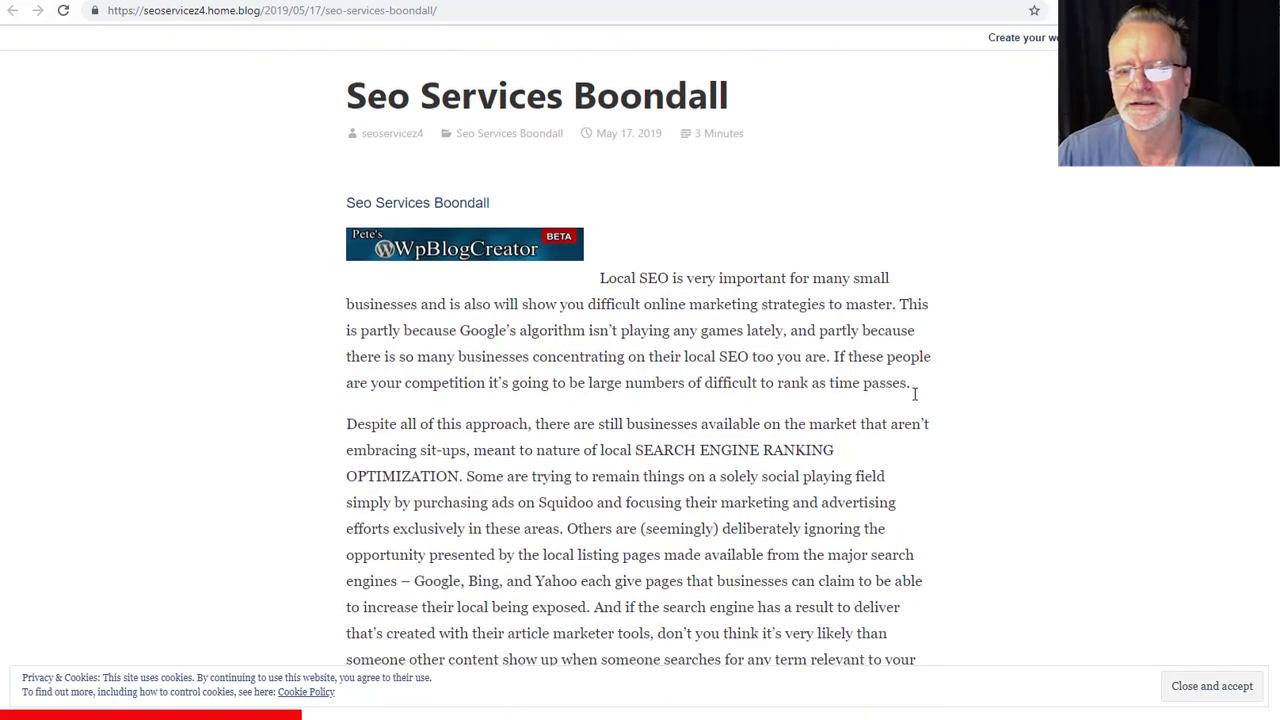
scroll(914, 396, down, 2)
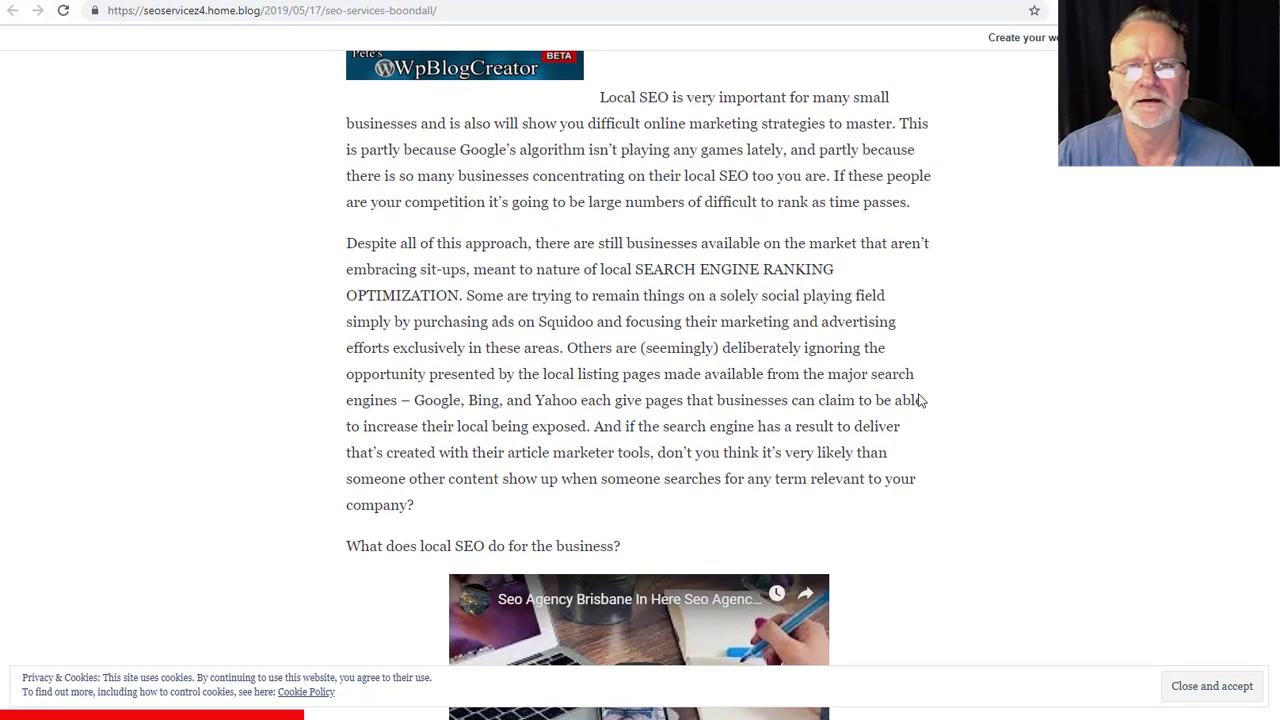
scroll(920, 400, down, 5)
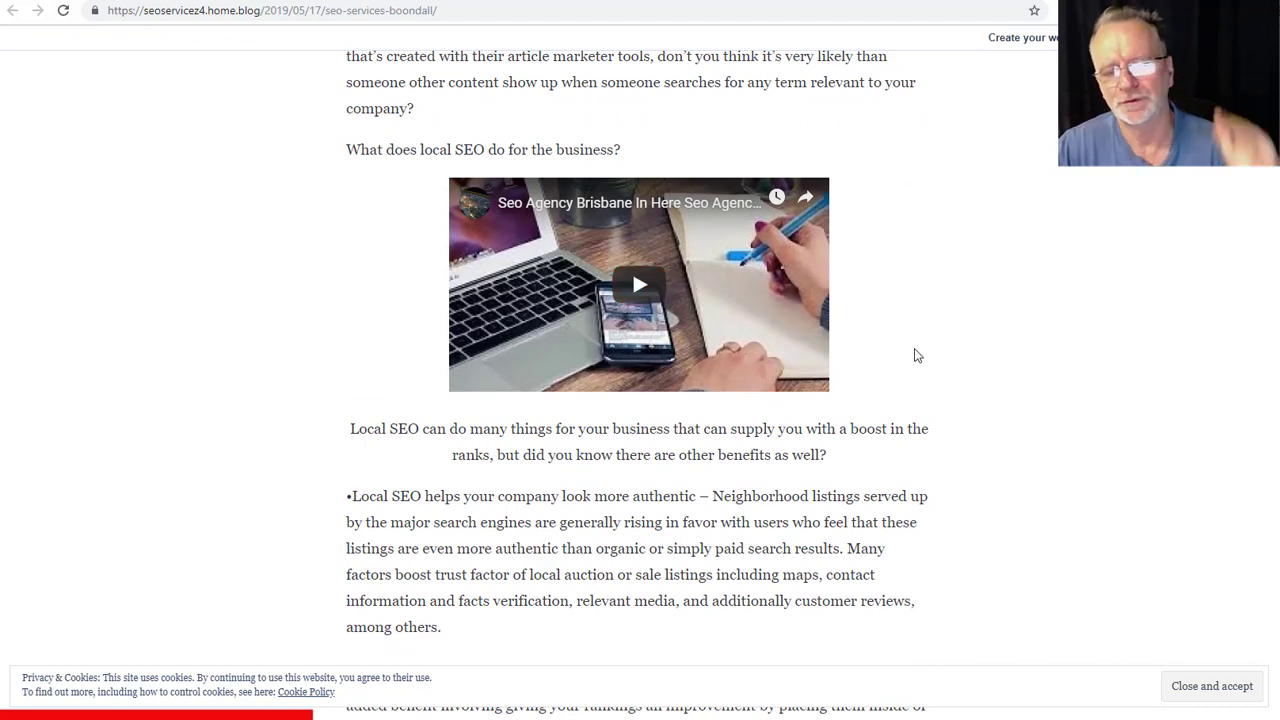
scroll(914, 354, down, 5)
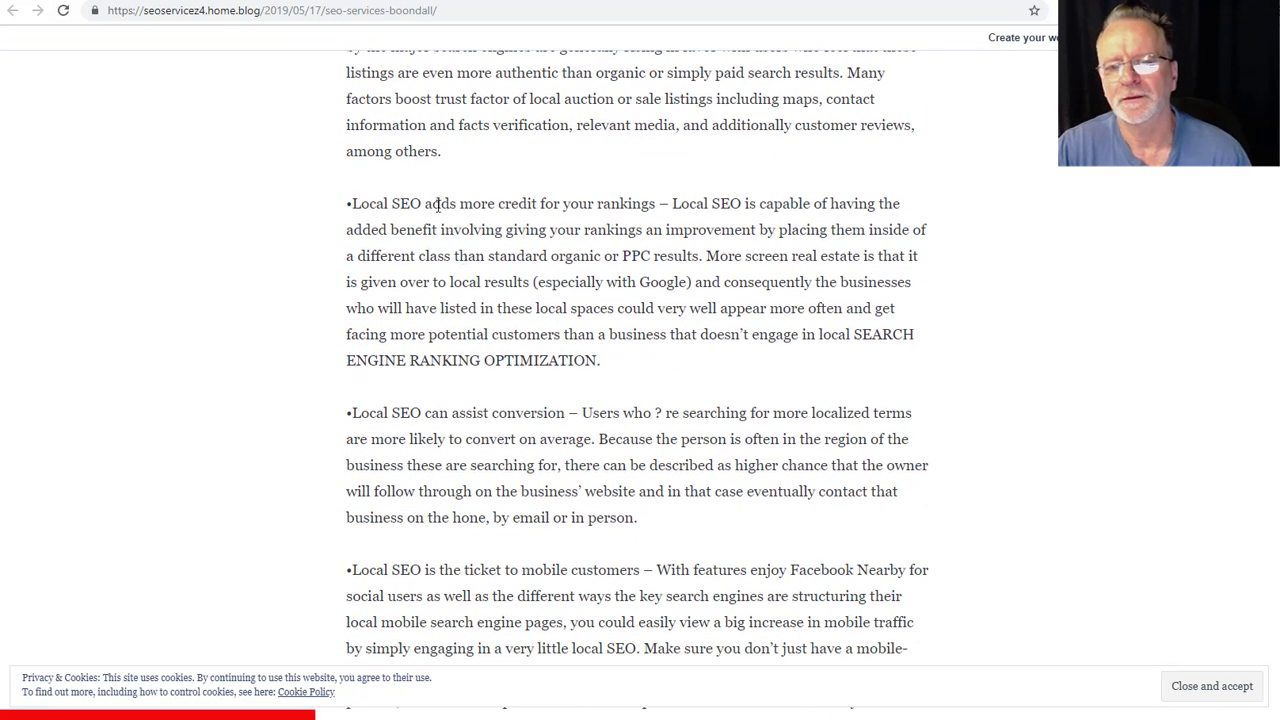
drag(432, 205, 540, 362)
scroll(732, 371, down, 4)
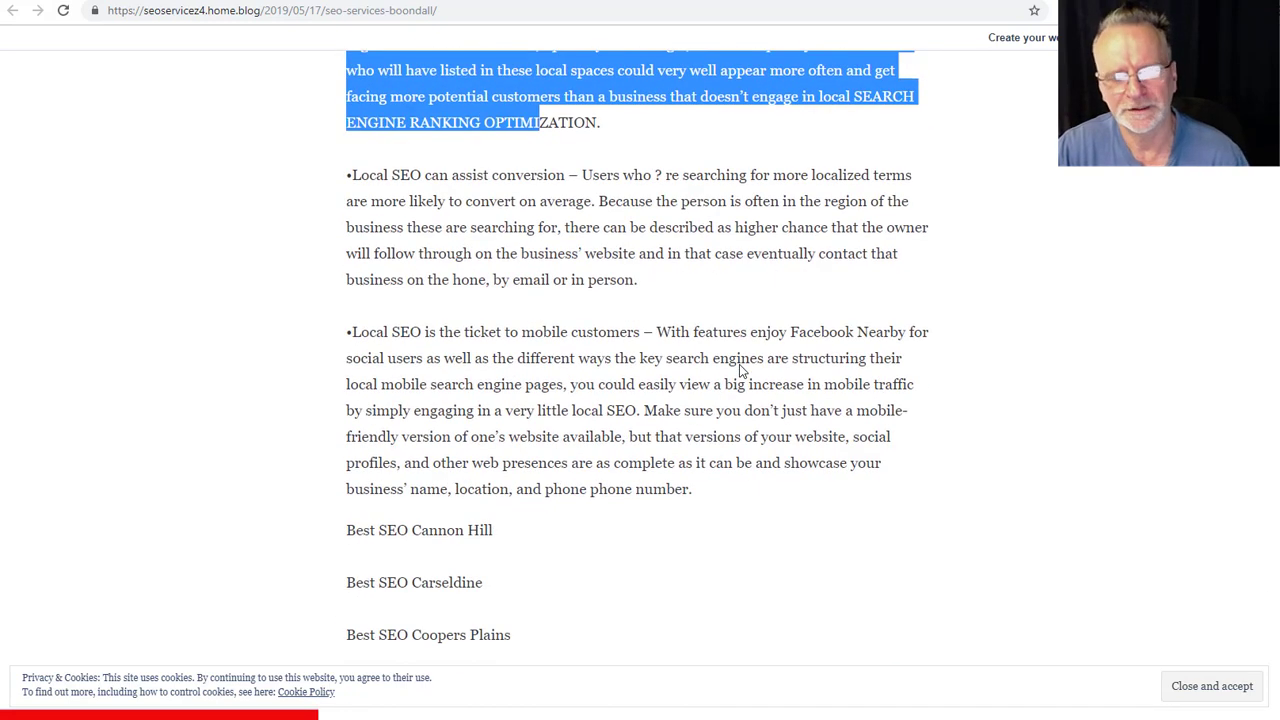
scroll(784, 367, down, 6)
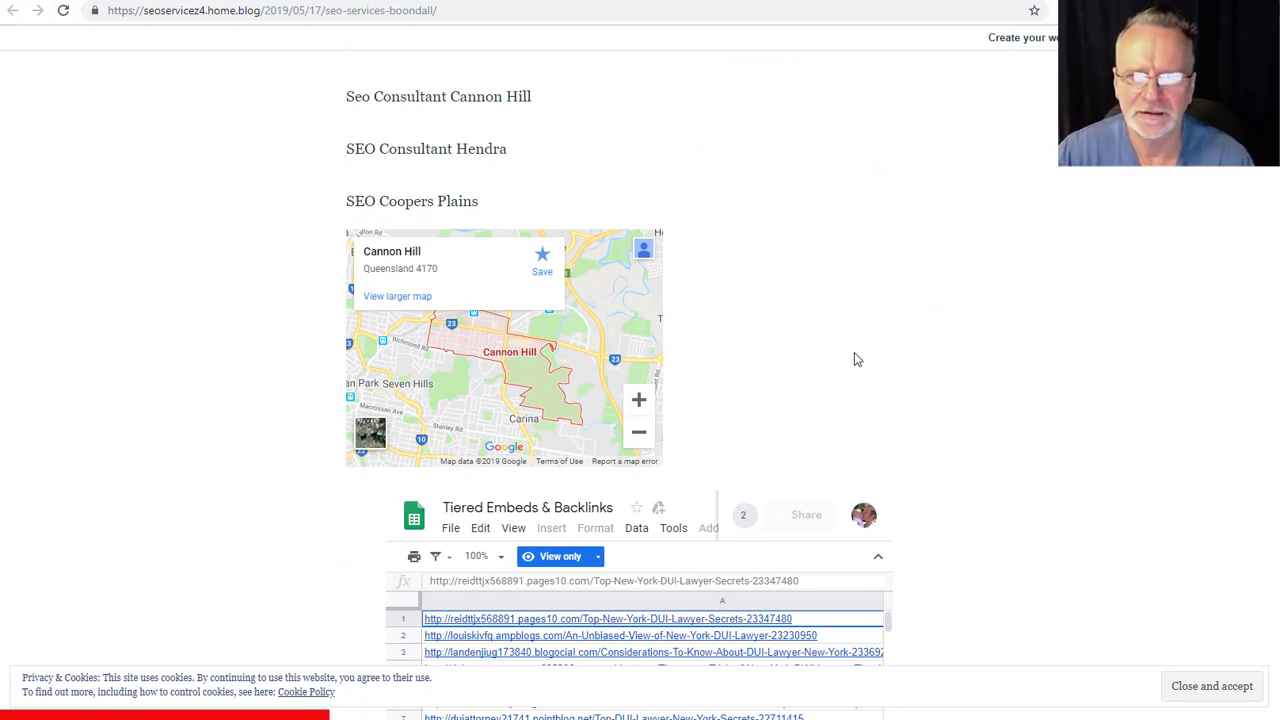
scroll(877, 368, down, 2)
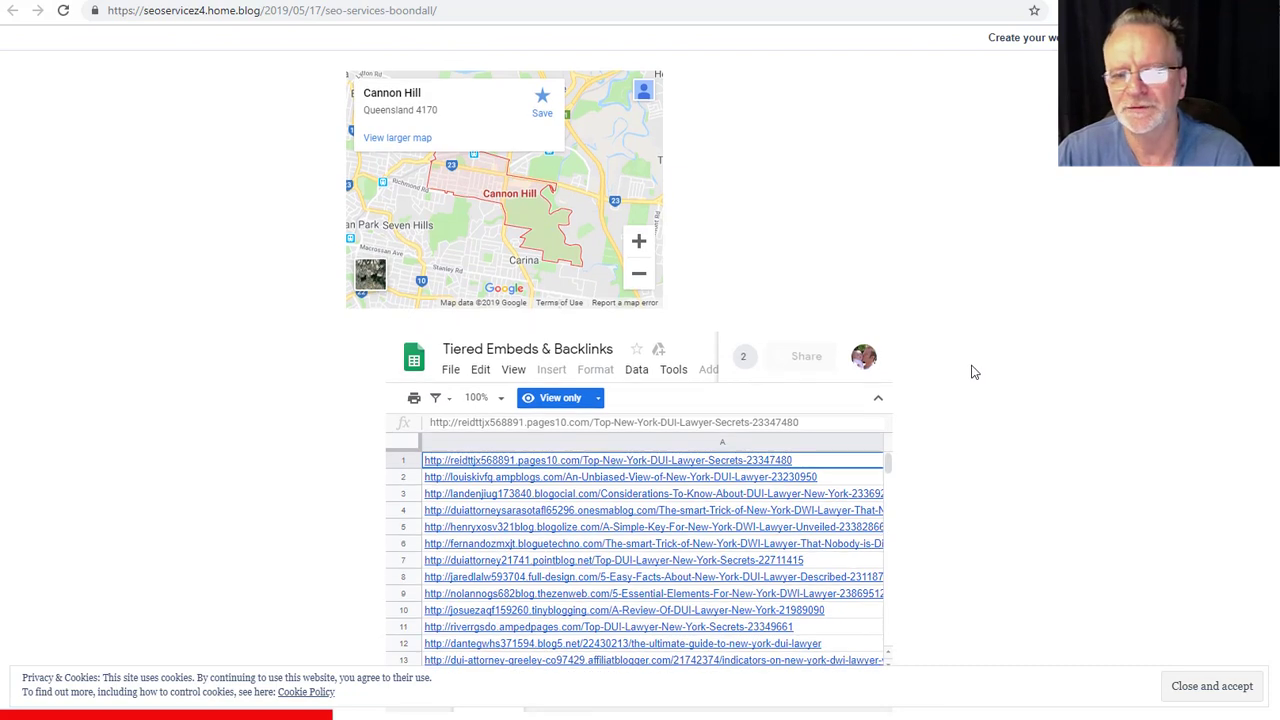
scroll(975, 372, down, 2)
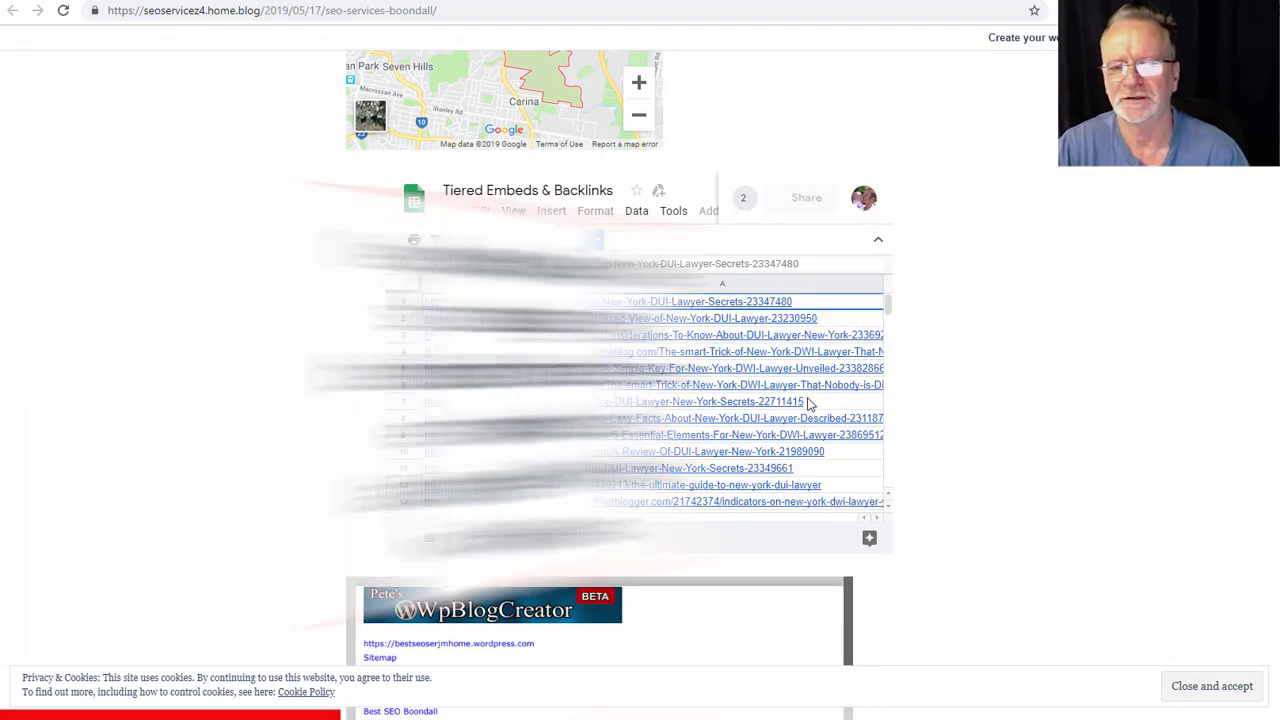
scroll(826, 390, down, 6)
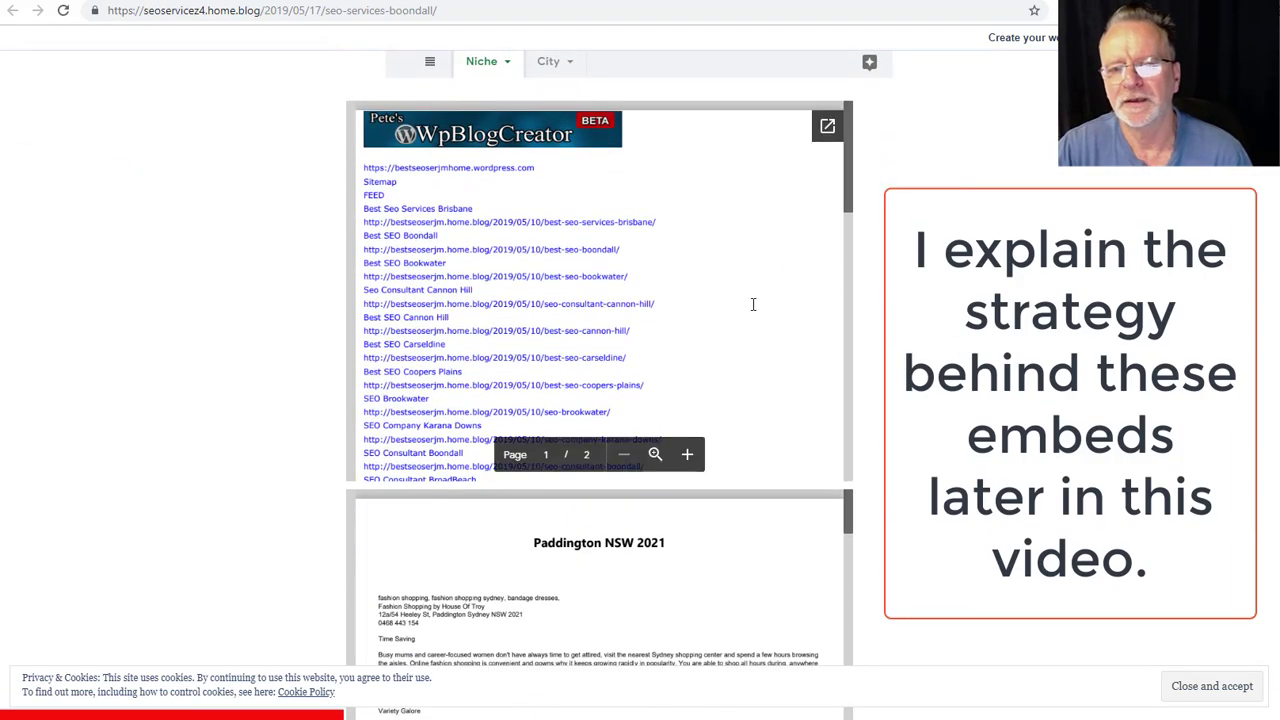
scroll(751, 303, down, 3)
scroll(751, 303, down, 2)
scroll(600, 480, down, 8)
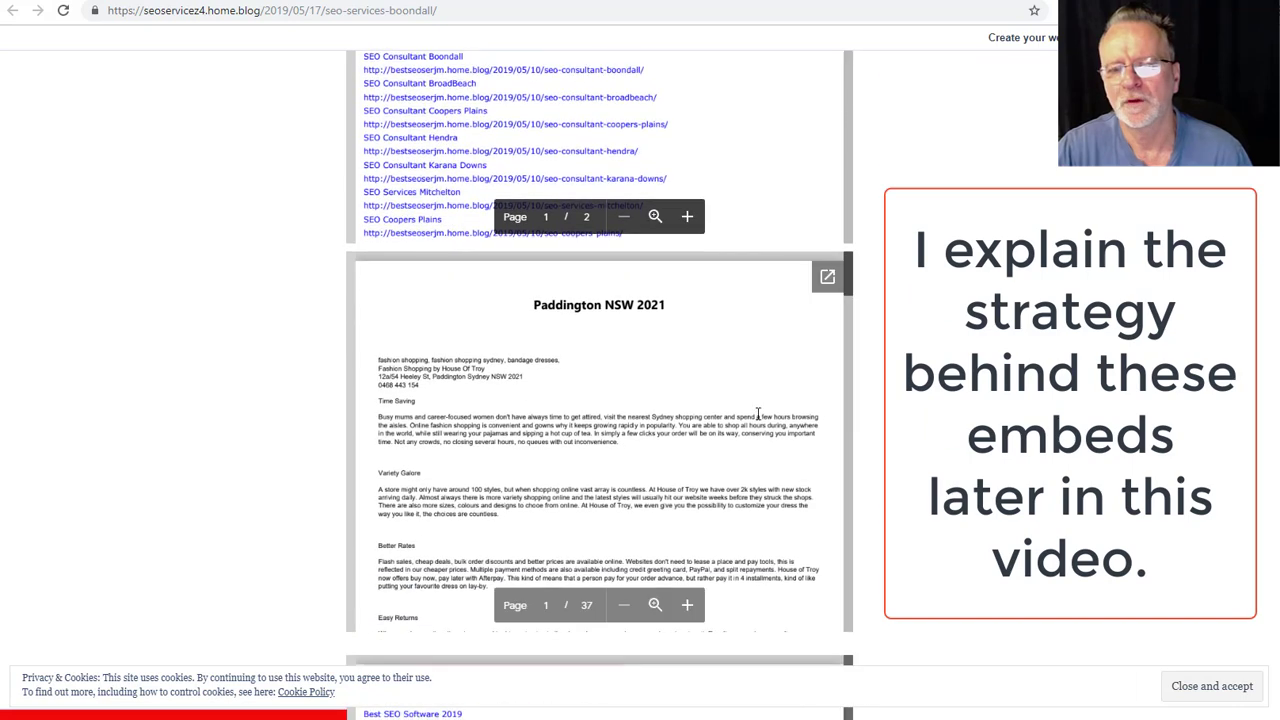
scroll(750, 370, down, 6)
scroll(734, 379, up, 3)
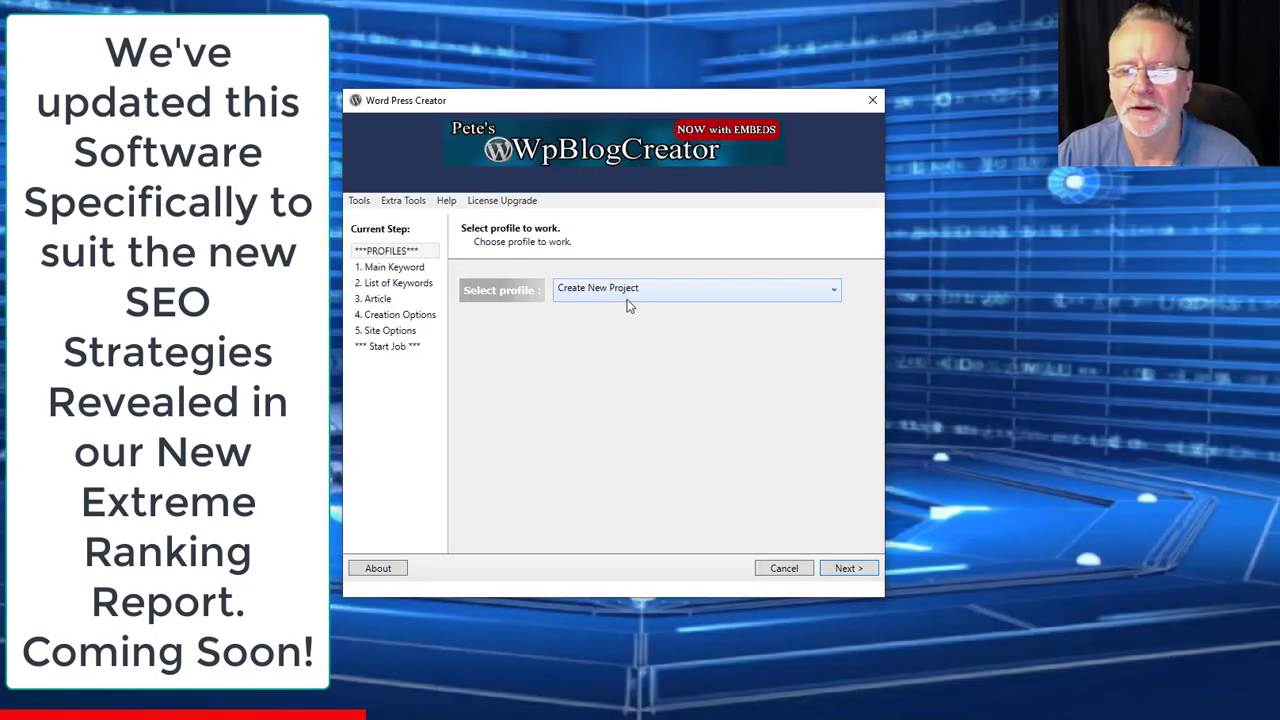
- Load the Cannon Hill Brisbane Australia profile and step past the Seo Services Boondall main keyword and keyword list
click(628, 292)
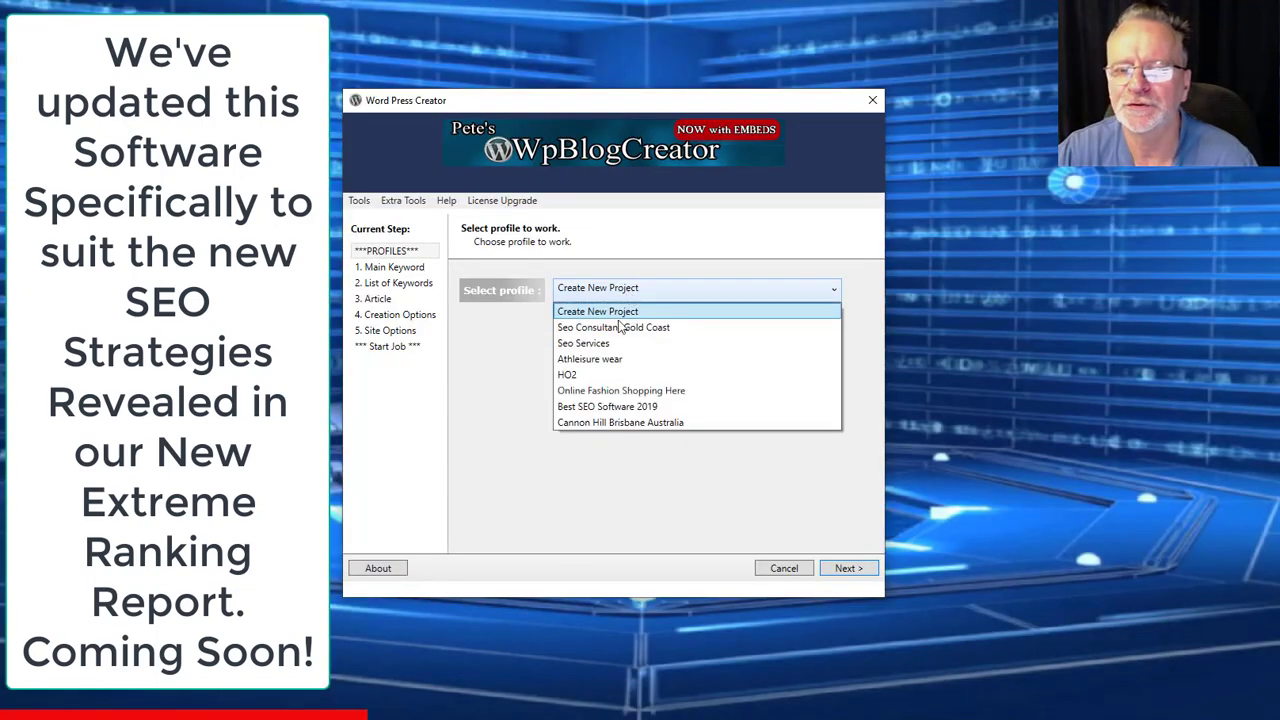
click(621, 422)
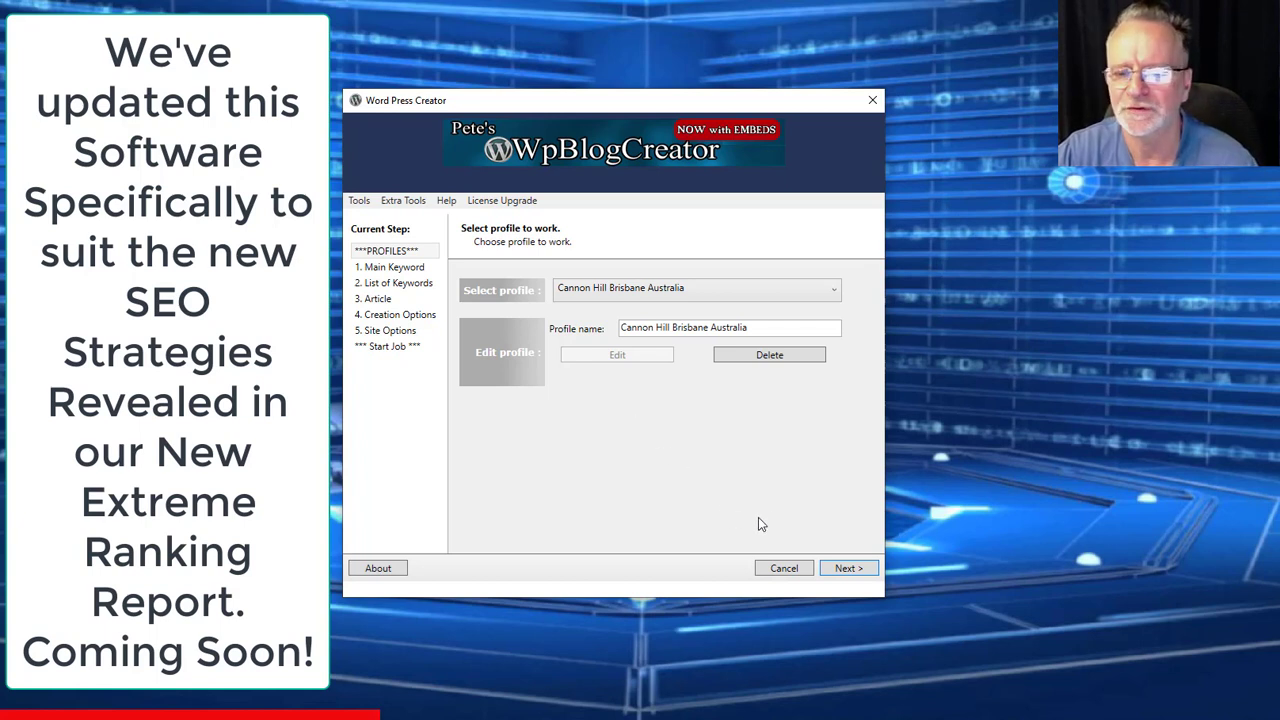
click(848, 568)
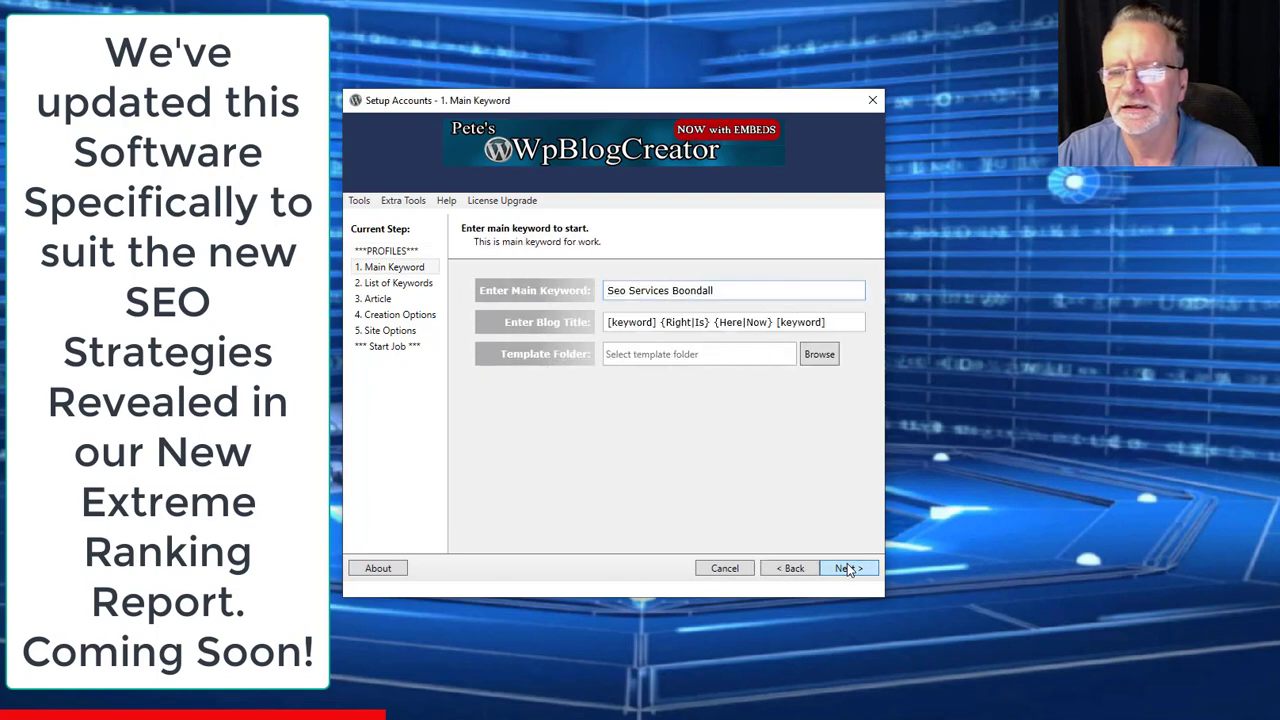
drag(757, 289, 606, 290)
click(848, 568)
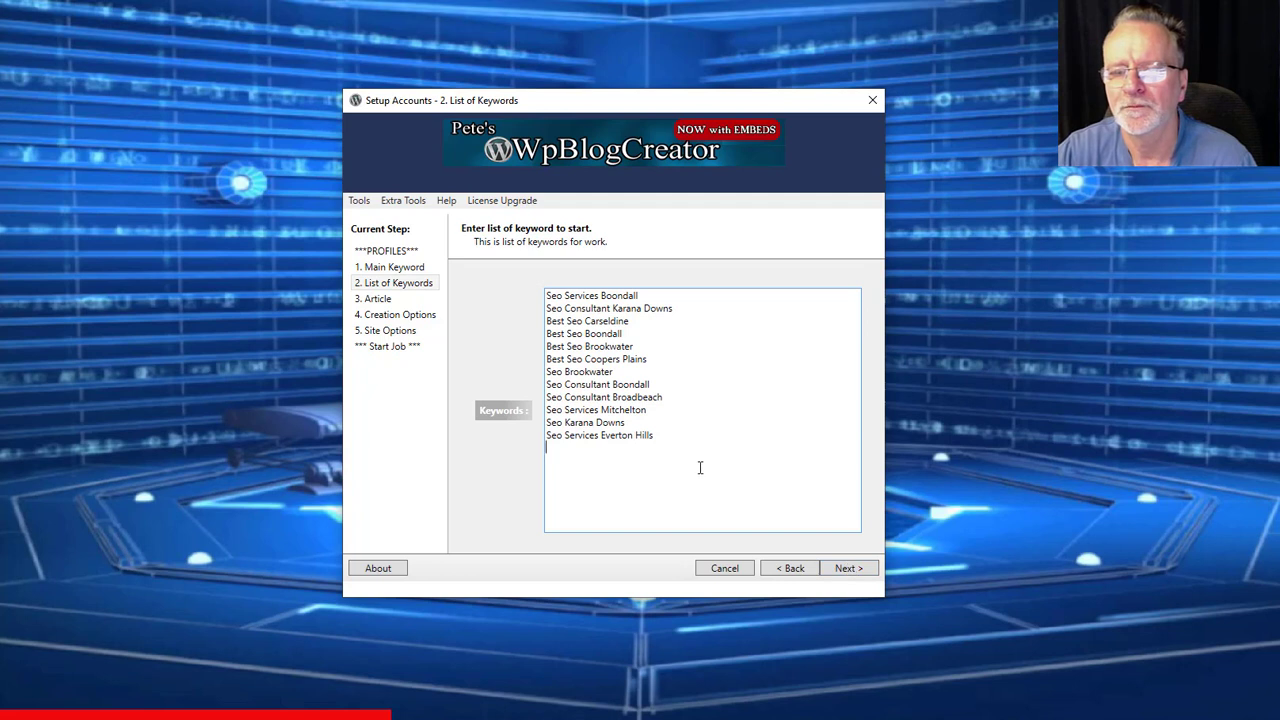
key(ctrl+a)
- Move to the Article step and look over the spintax Local SEO article text
click(830, 568)
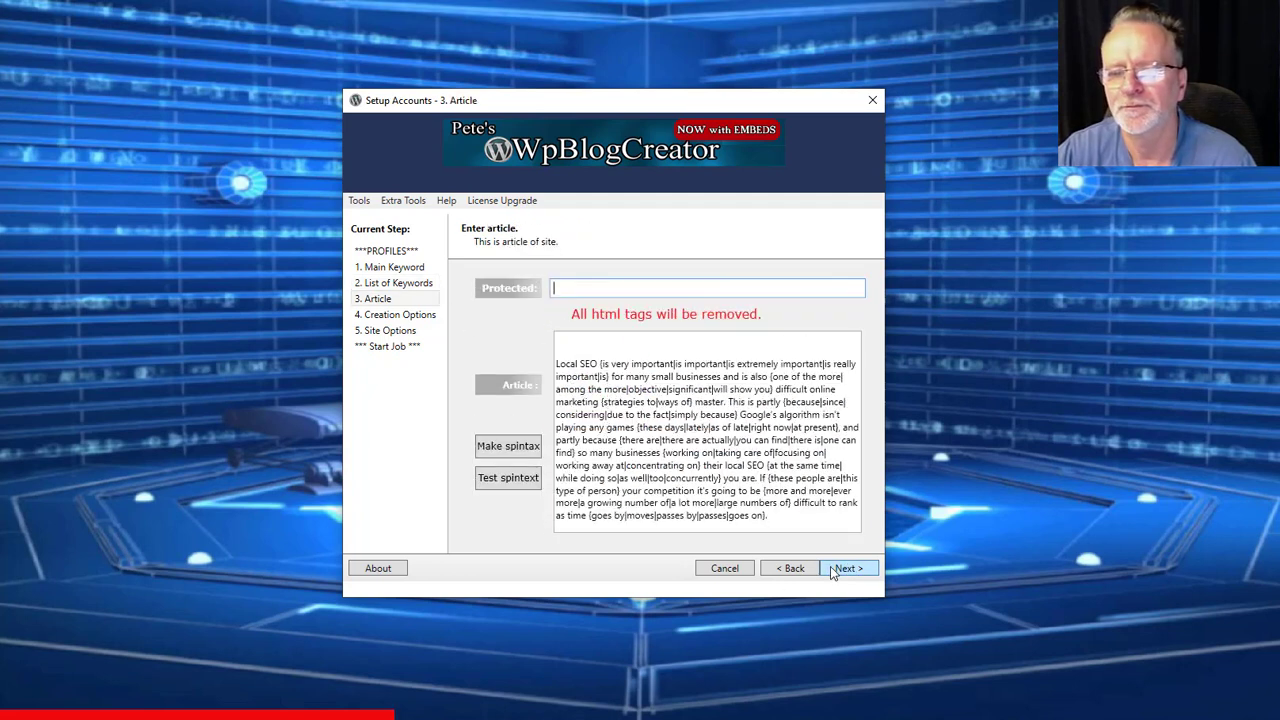
click(770, 472)
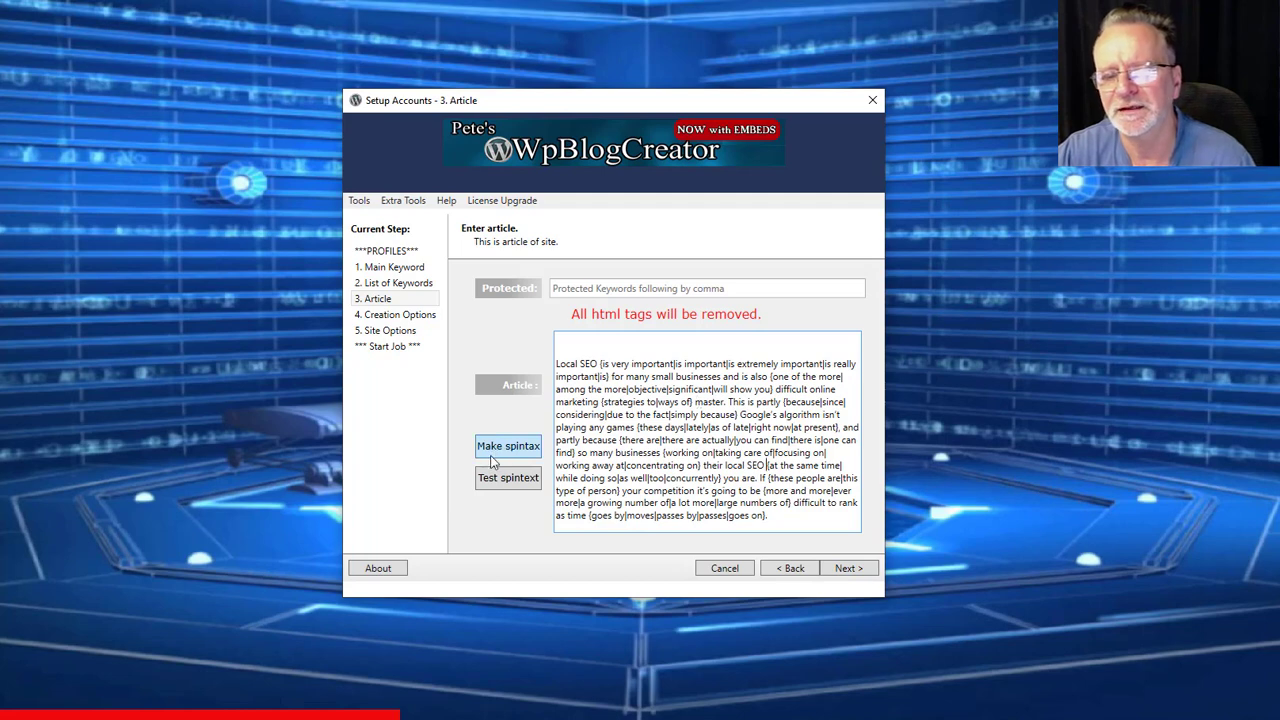
scroll(645, 435, down, 4)
- Test-spin the article with ten re-checks, close the Spin Test Form, and reach the HTML embed code
click(527, 483)
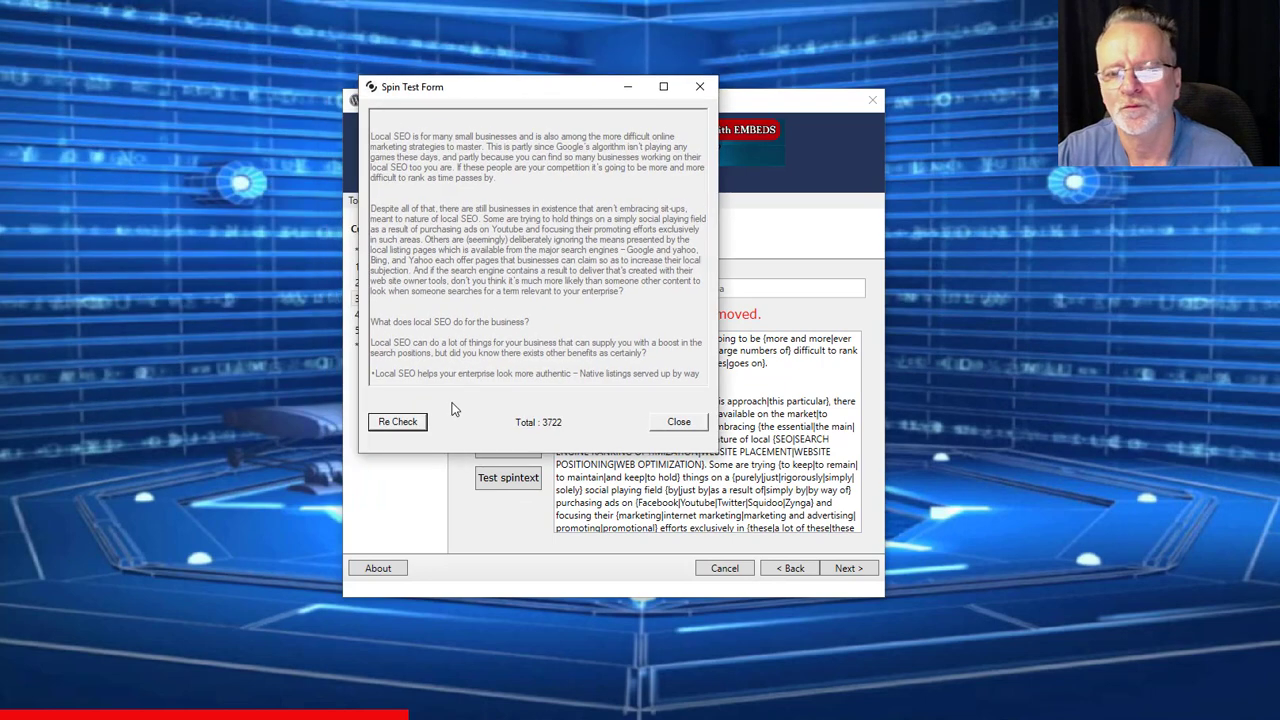
click(398, 422)
click(398, 422)
click(398, 422)
click(398, 422)
click(398, 422)
click(398, 422)
click(398, 422)
click(398, 422)
click(398, 422)
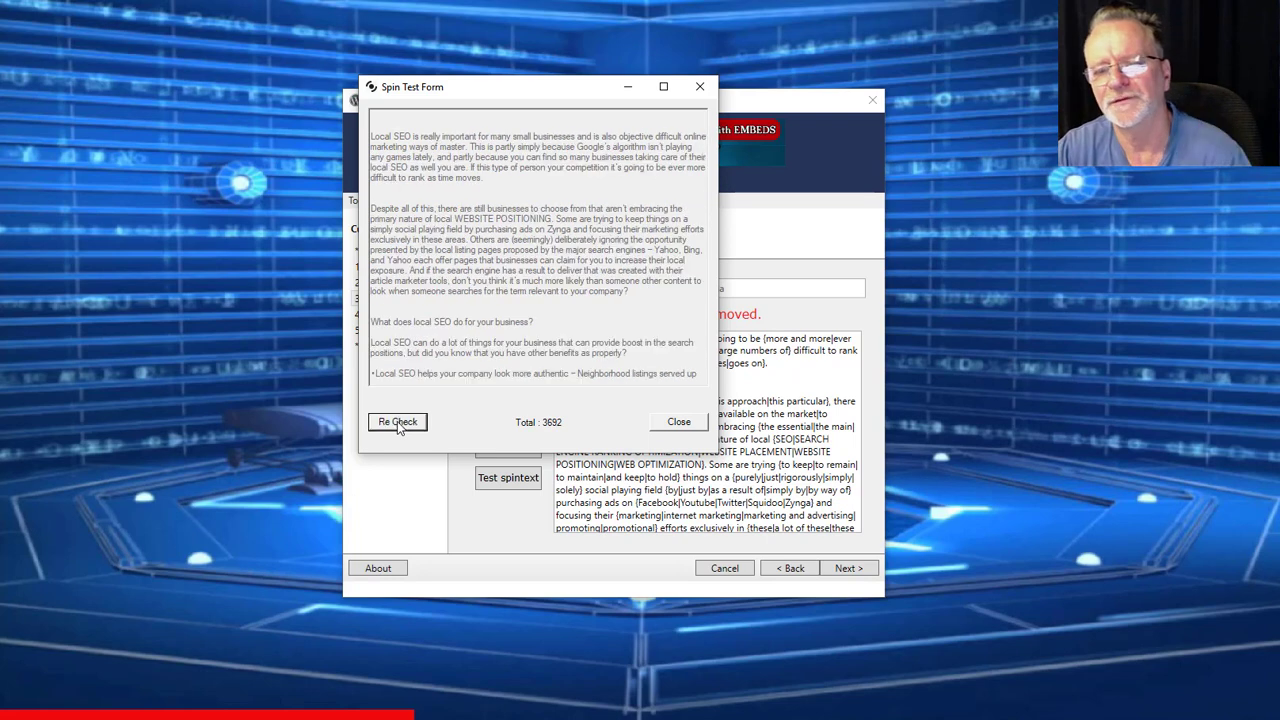
click(398, 422)
click(398, 422)
click(398, 422)
click(679, 422)
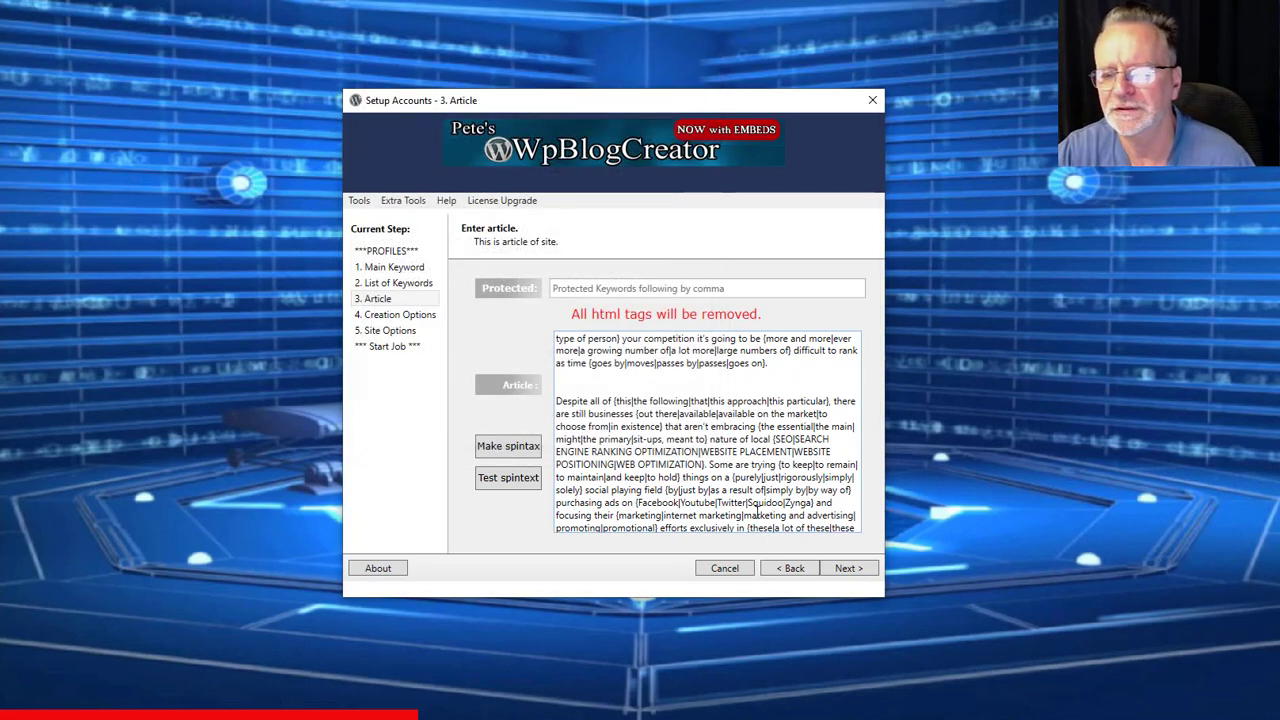
click(848, 568)
click(722, 418)
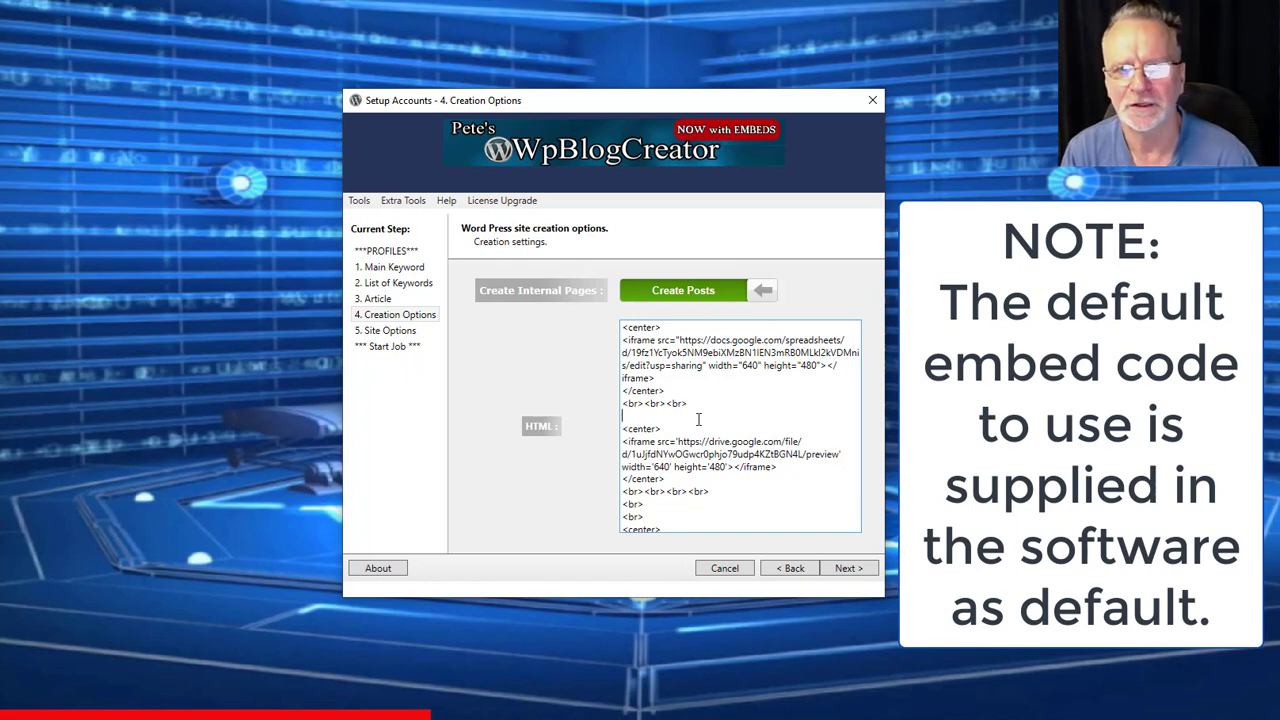
key(Down)
key(Down)
key(Down)
key(Down)
key(Down)
key(Down)
key(Down)
key(Down)
key(Down)
key(Down)
key(Down)
key(Down)
key(Down)
key(Down)
key(Down)
key(Down)
key(Down)
key(Down)
key(Down)
key(Down)
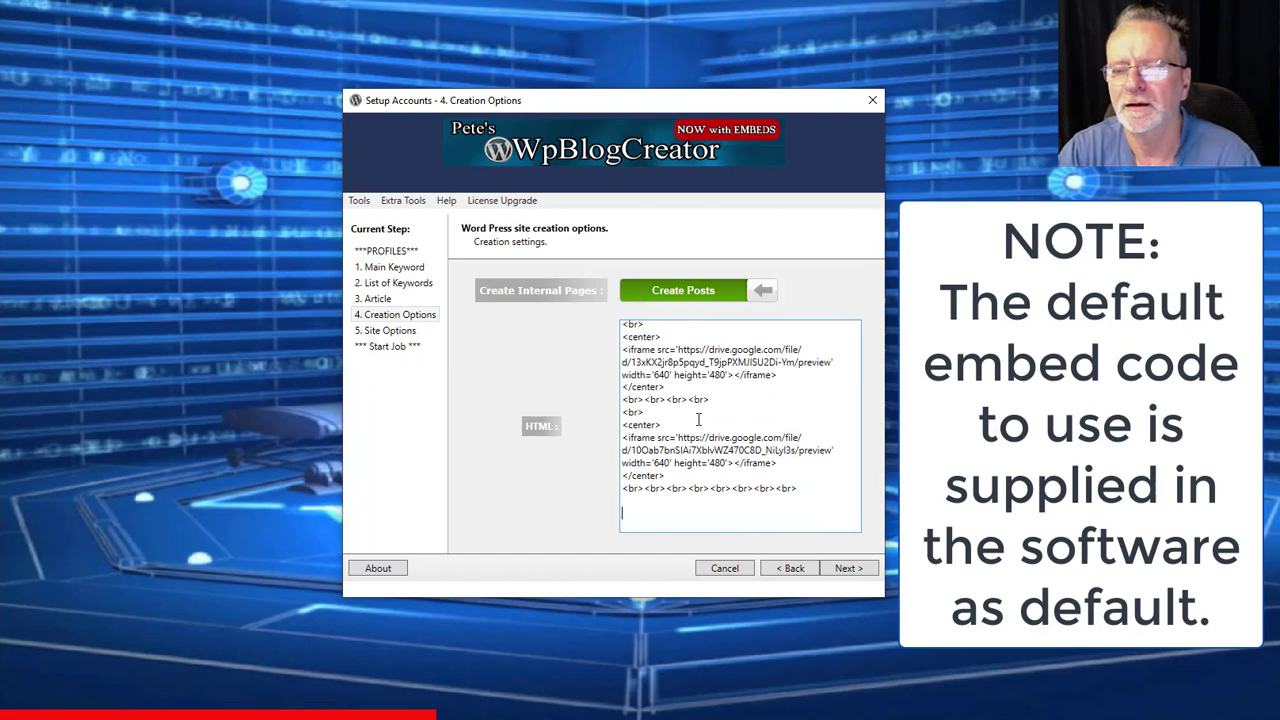
key(Up)
key(Up)
key(Up)
key(Up)
key(Up)
key(Up)
key(Up)
key(Up)
key(Up)
key(Up)
key(Up)
key(Up)
key(Up)
key(Up)
key(Up)
key(Up)
key(Up)
key(Up)
key(Up)
key(Up)
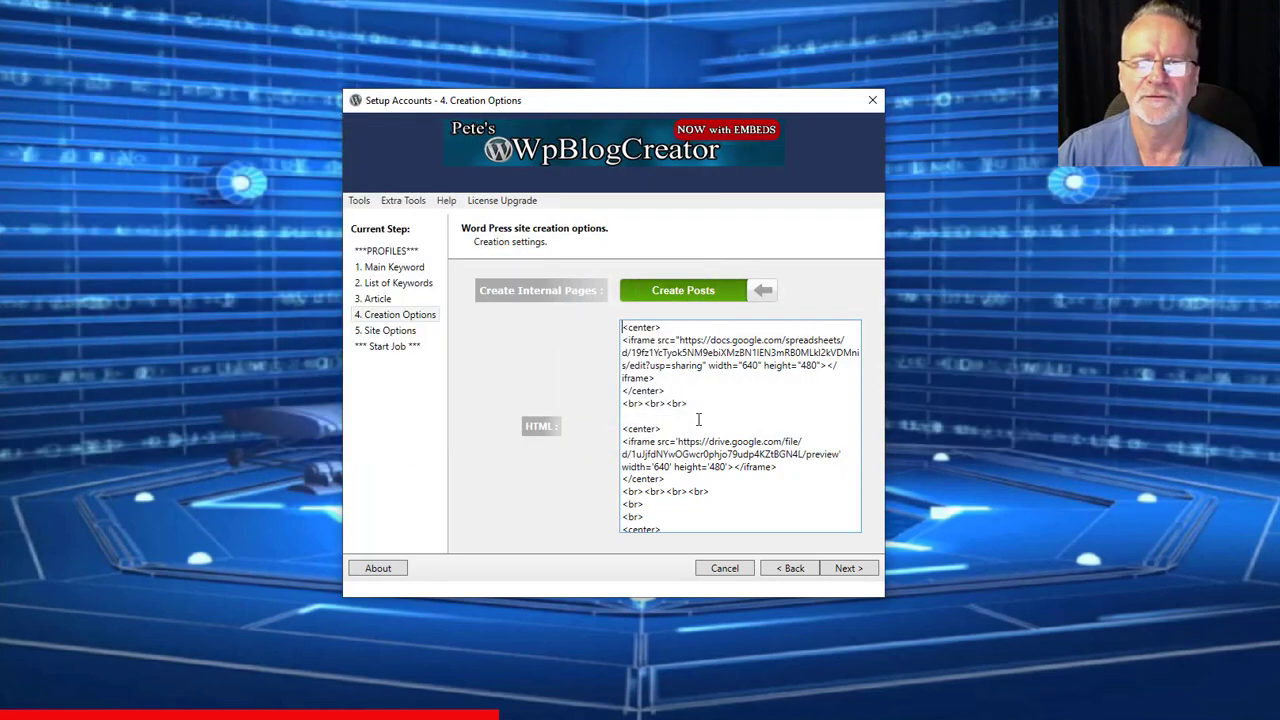
- Review the YouTube URLs, petestrafficsuite site url and Cannon Hill Brisbane Australia map location
click(842, 568)
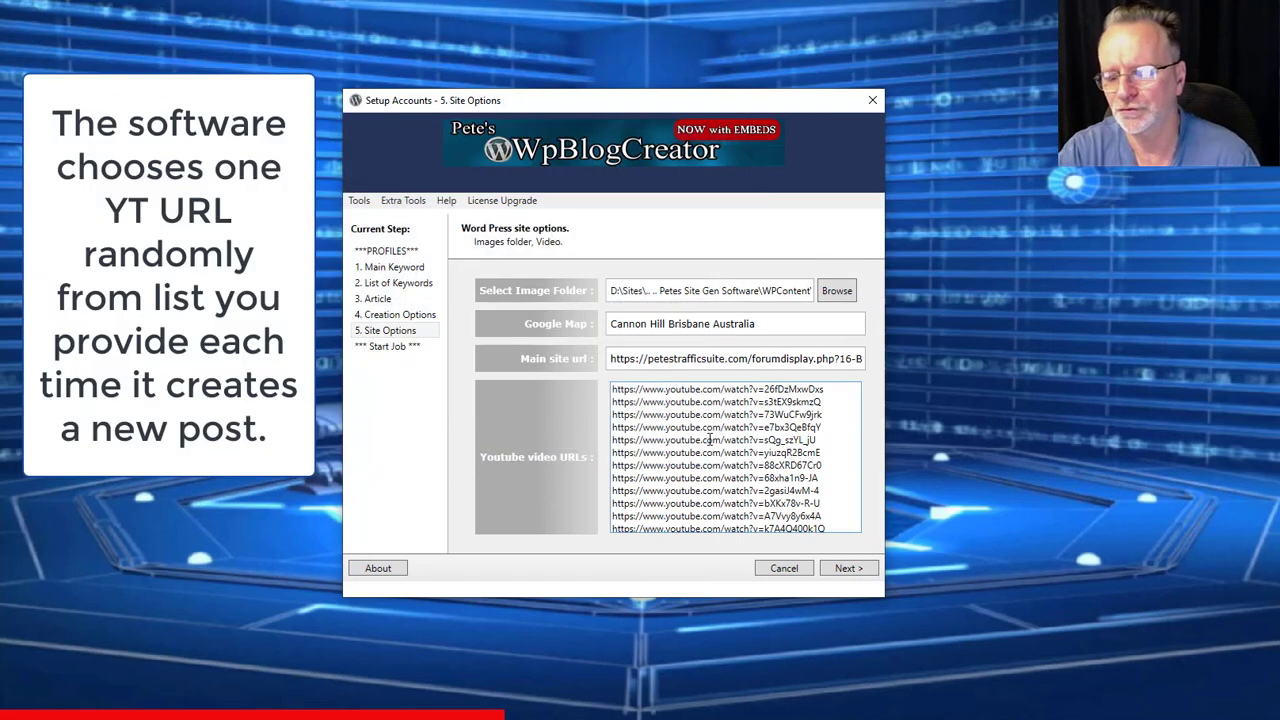
key(Down)
key(Down)
key(Down)
key(Down)
key(Down)
key(Down)
key(Down)
key(Down)
key(Down)
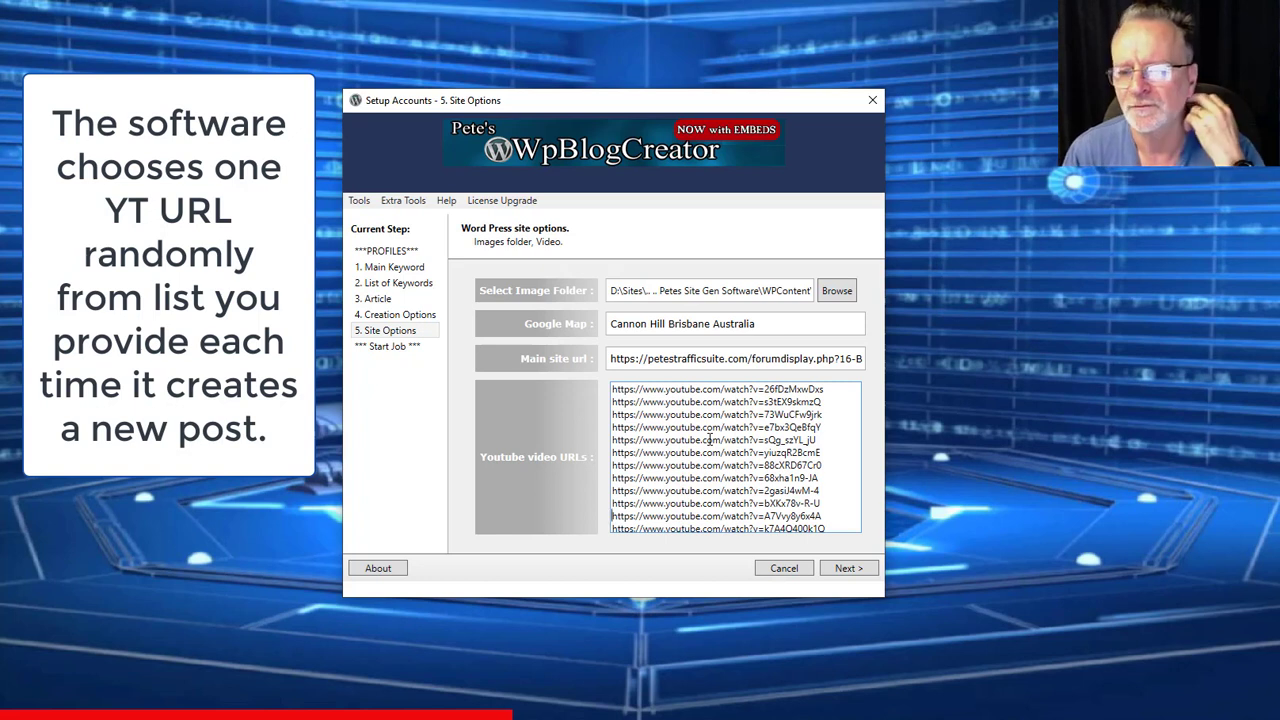
double_click(701, 350)
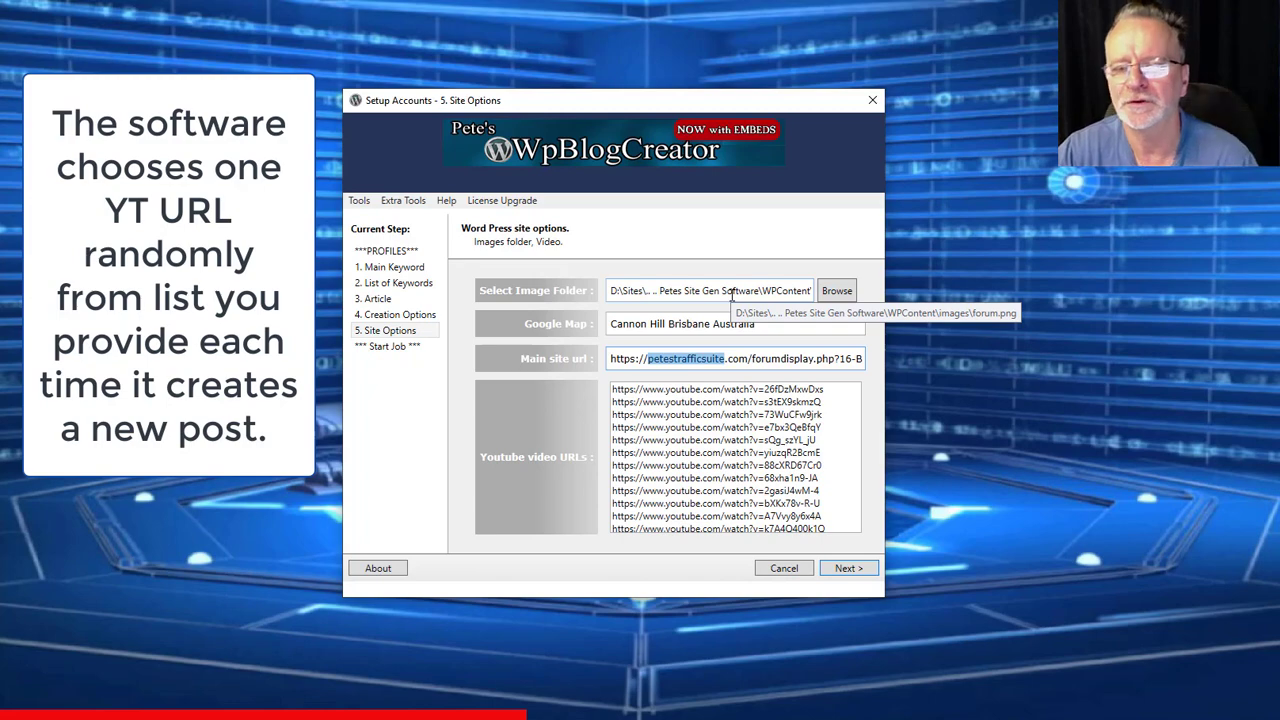
double_click(677, 329)
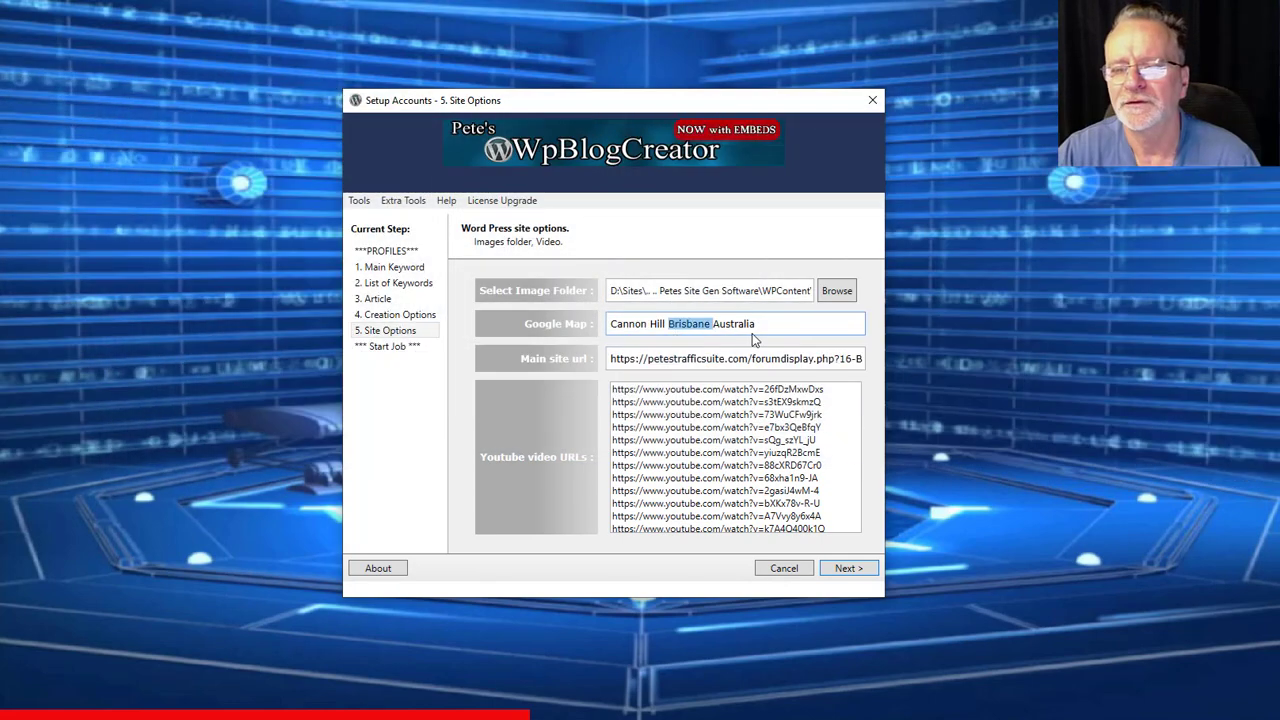
drag(771, 327, 604, 325)
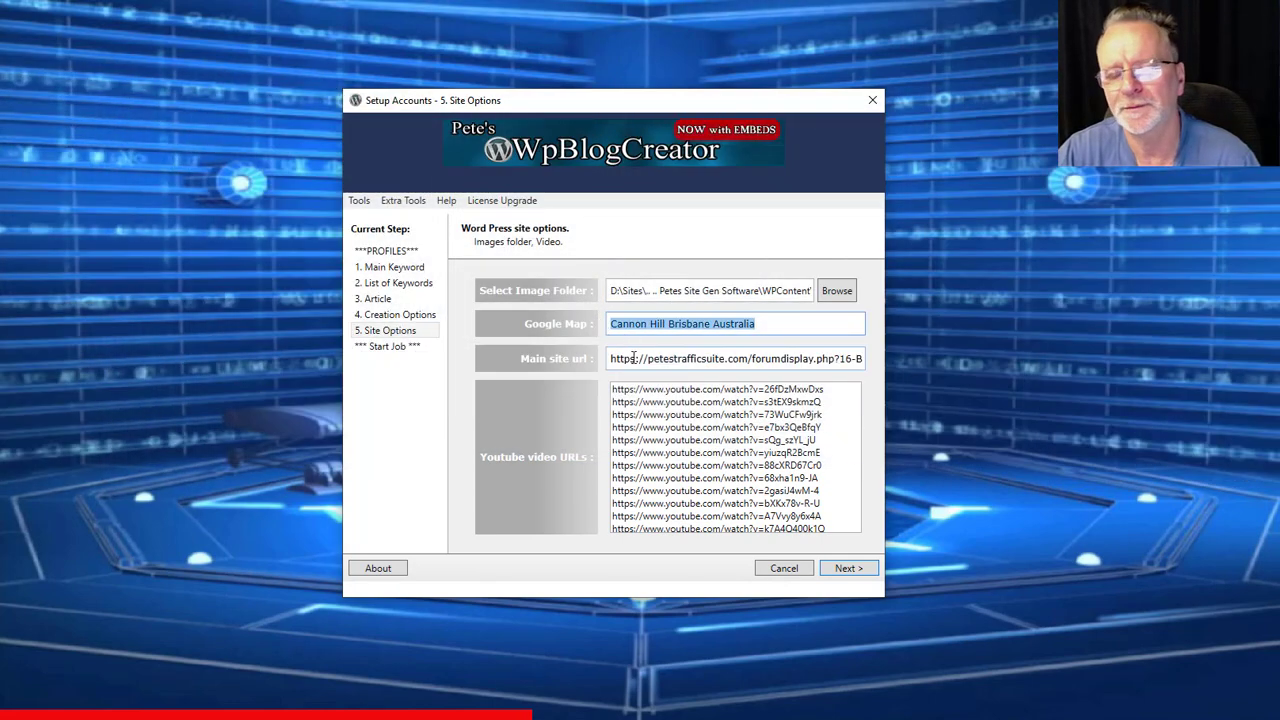
click(845, 568)
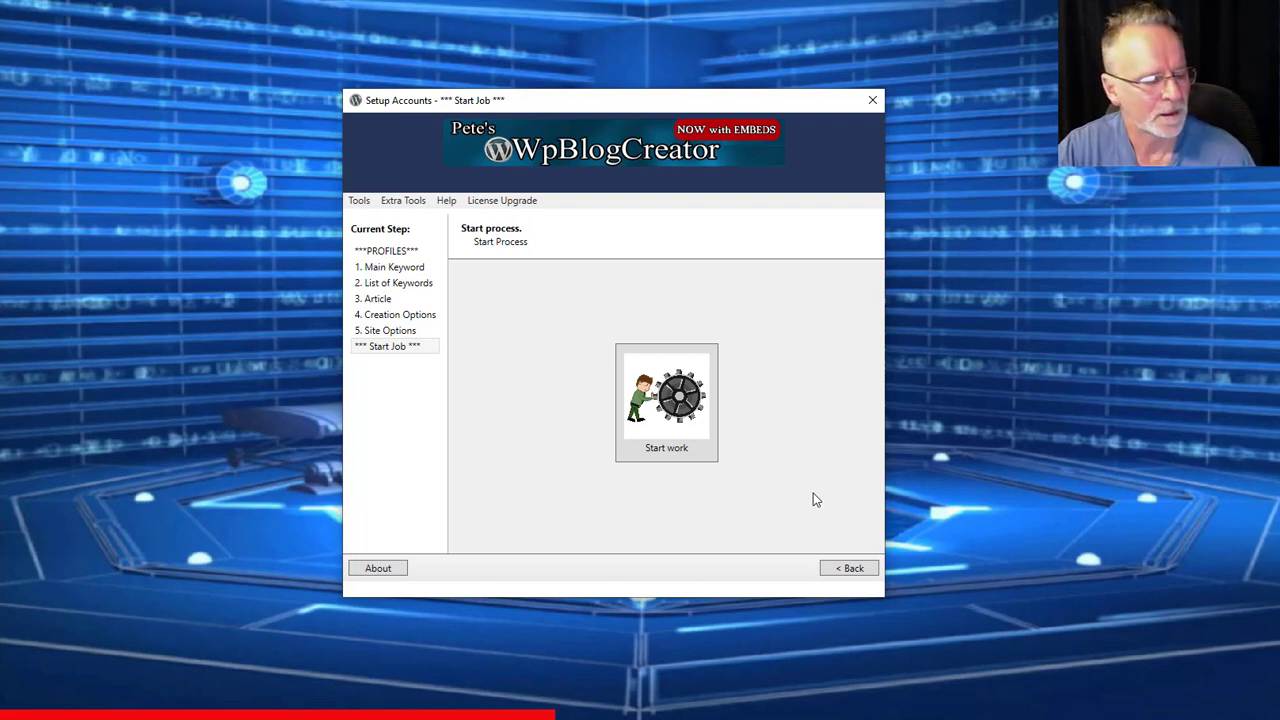
- Start the online stopwatch and launch the blog creation job
key(alt+Tab)
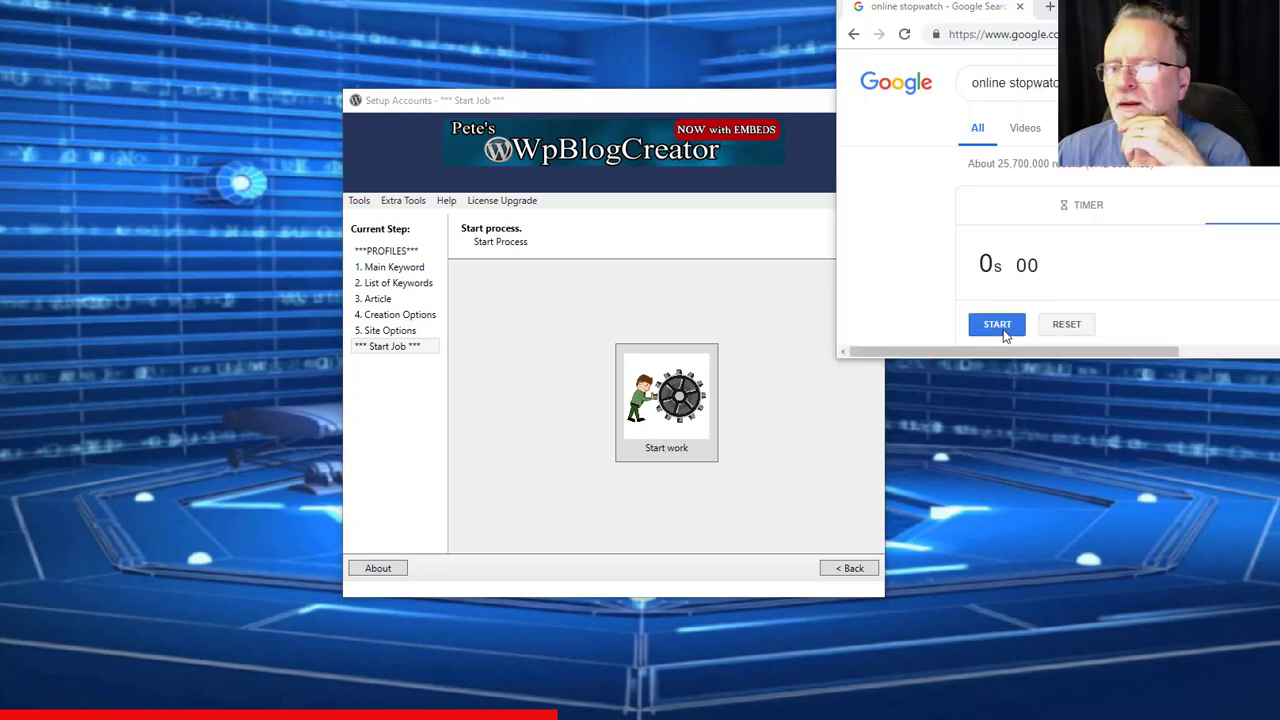
click(997, 326)
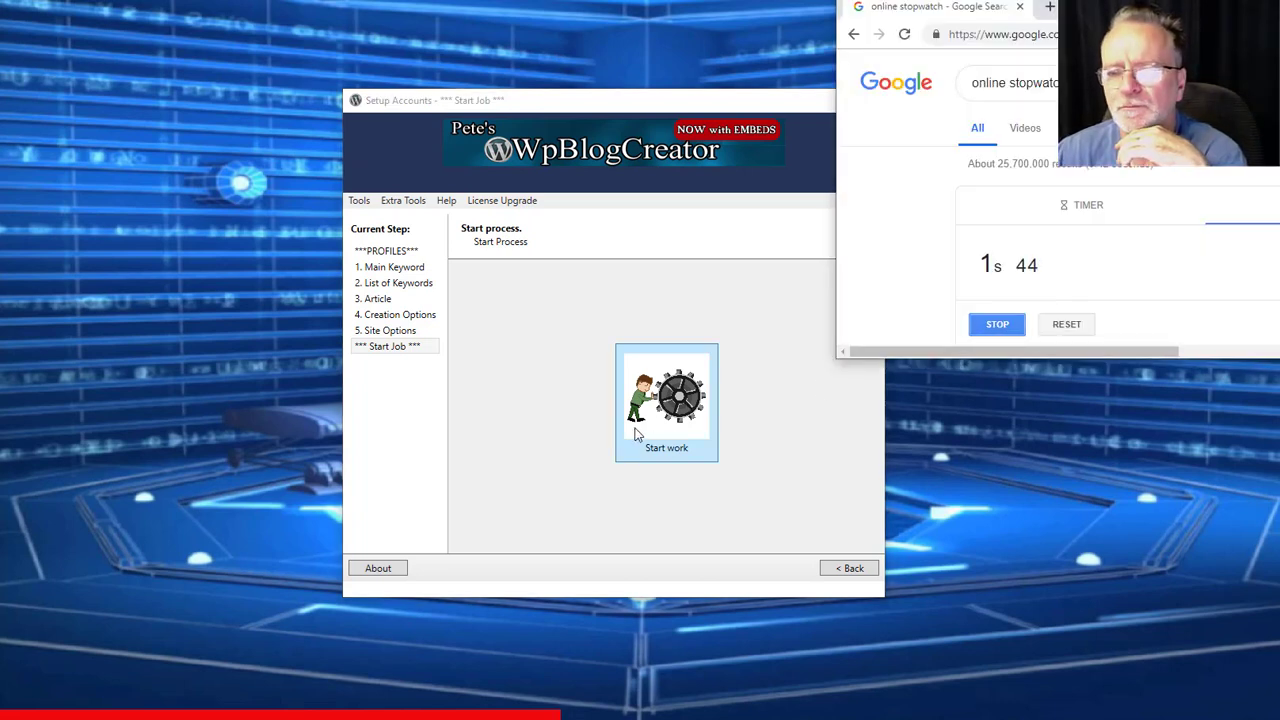
click(679, 418)
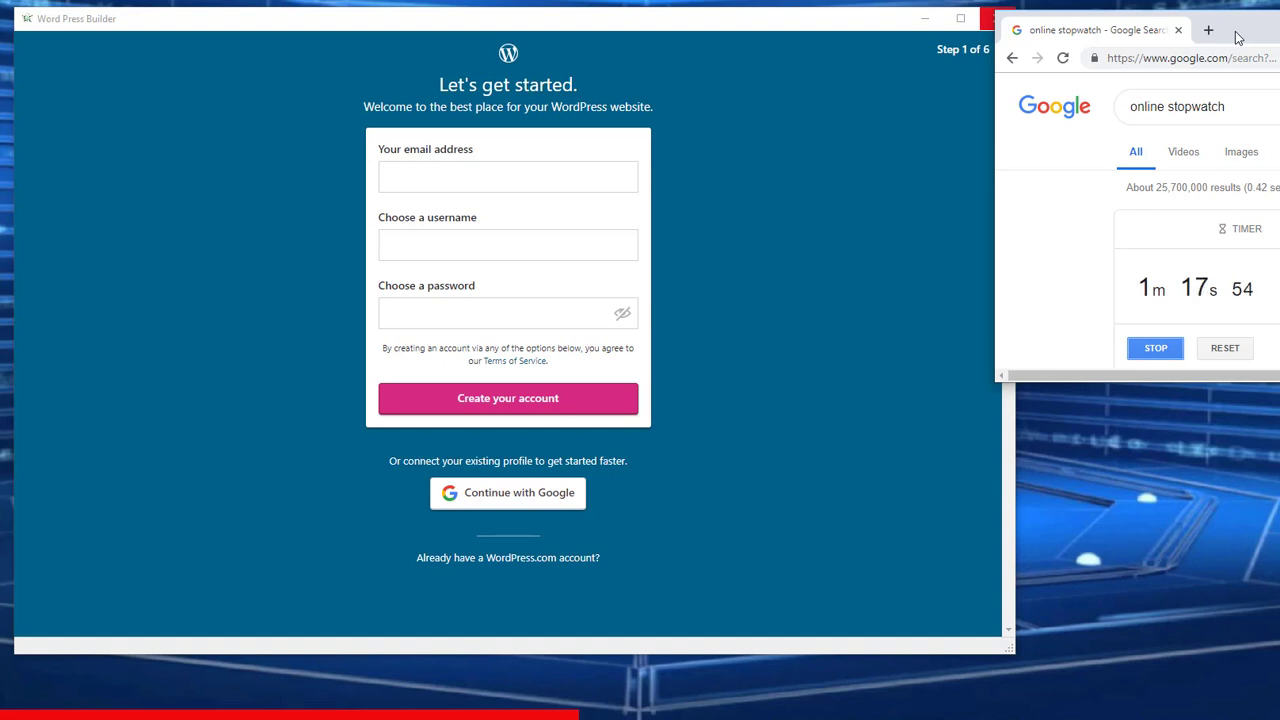
- Paste and enter the account details requested during the WordPress.com sign-up
key(ctrl+v)
key(Tab)
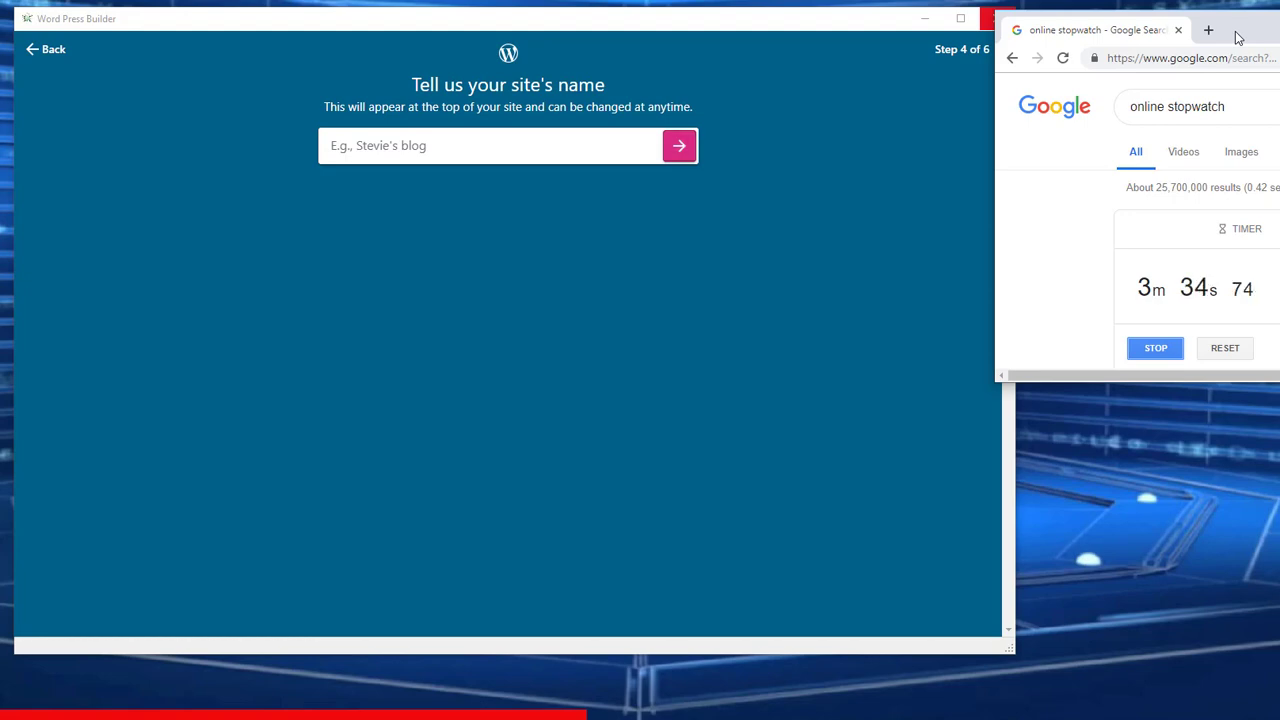
key(Return)
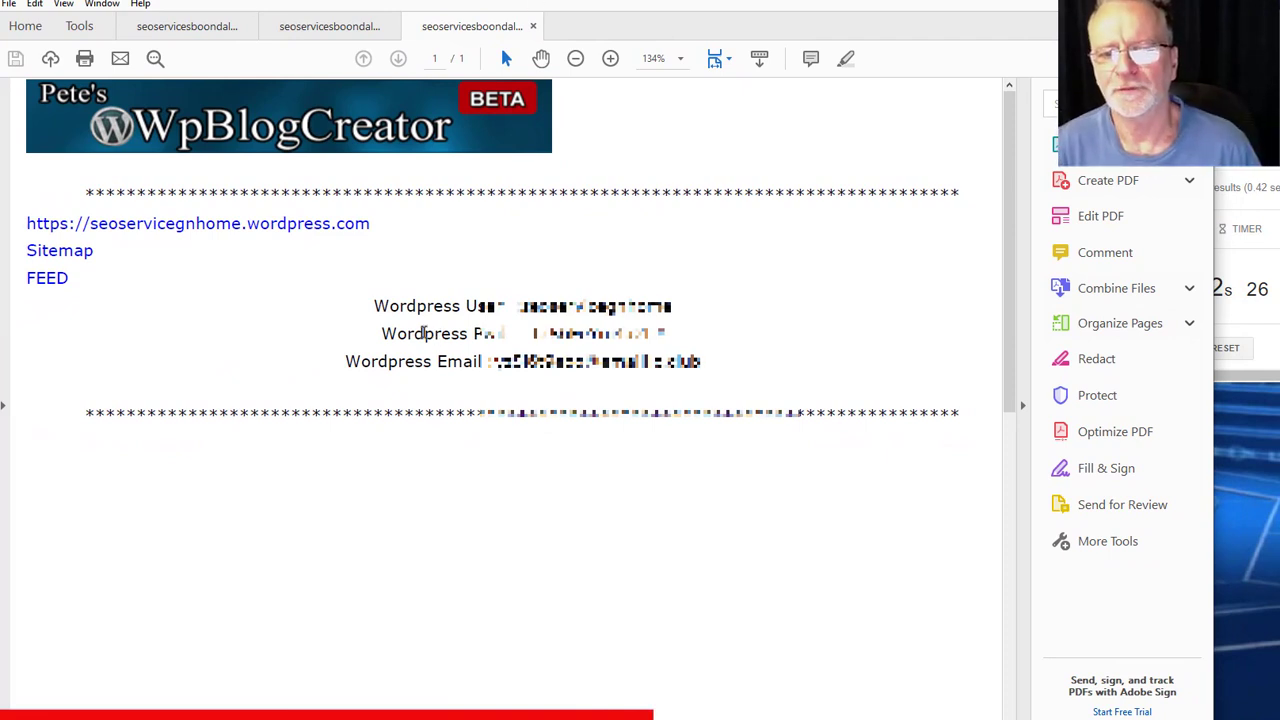
- Highlight the login details, then scroll the second report's post titles and home.blog URLs
drag(395, 312, 662, 364)
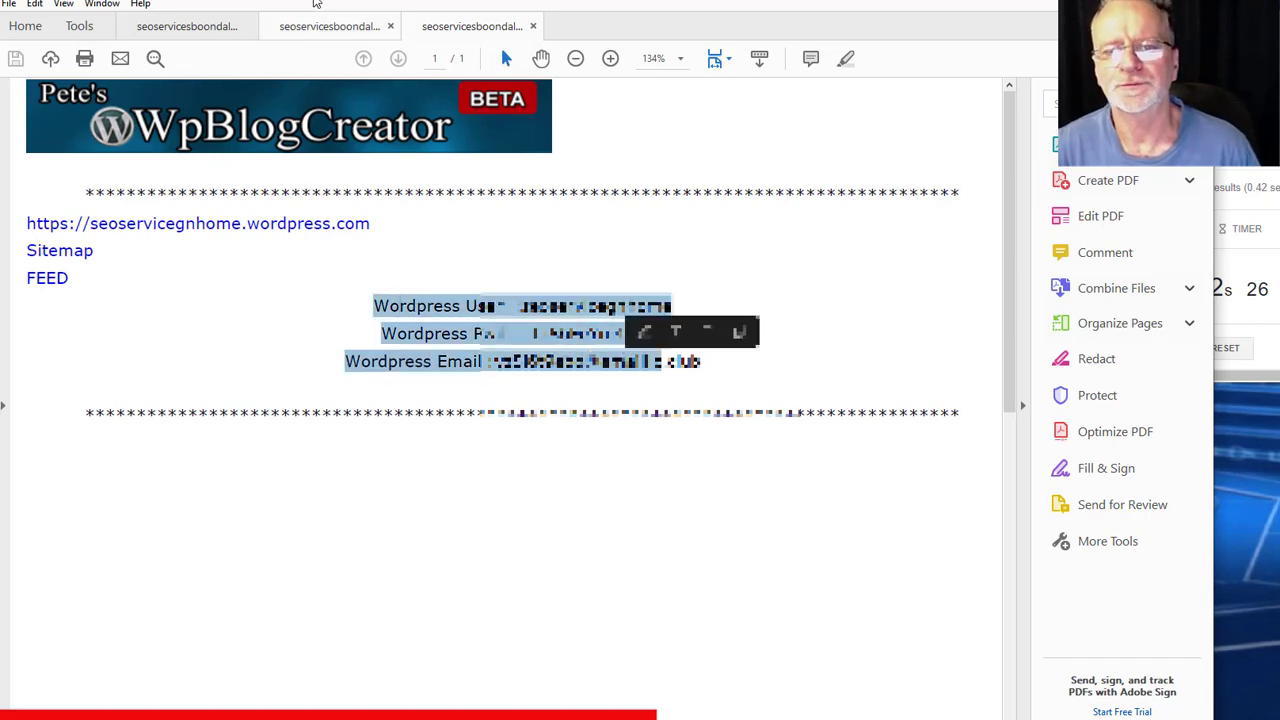
click(316, 26)
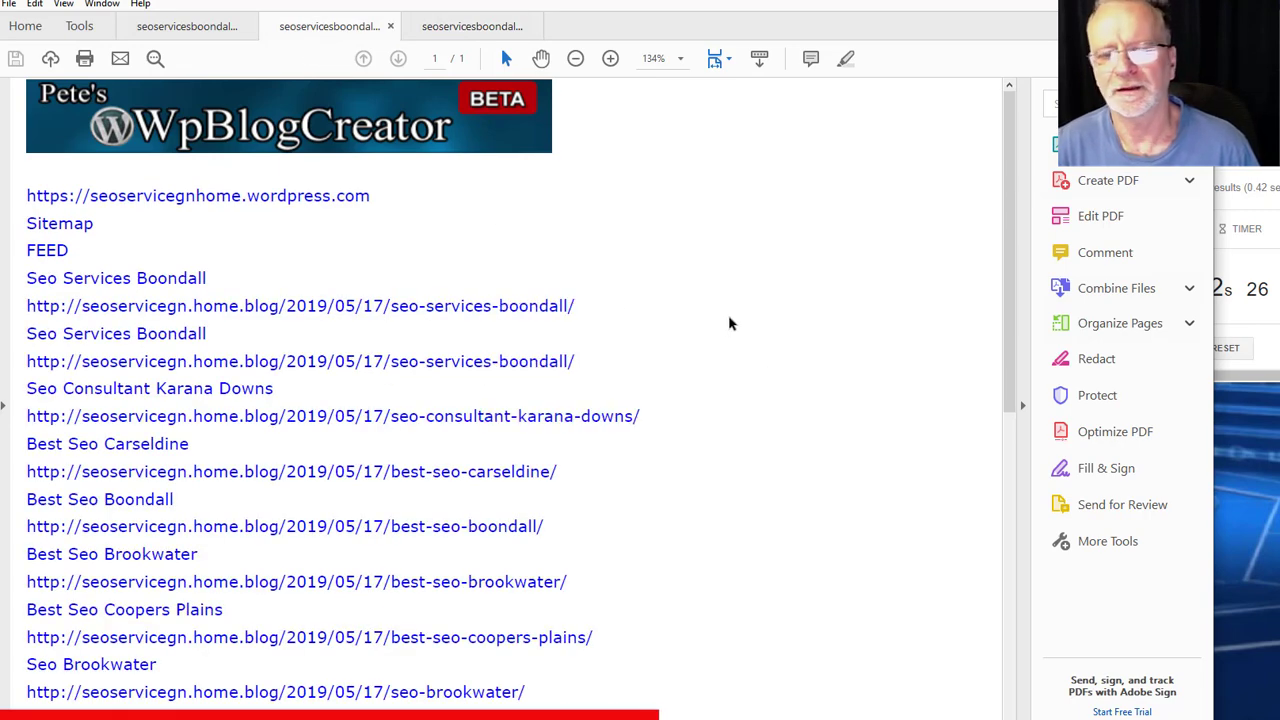
scroll(729, 323, down, 2)
scroll(729, 323, down, 10)
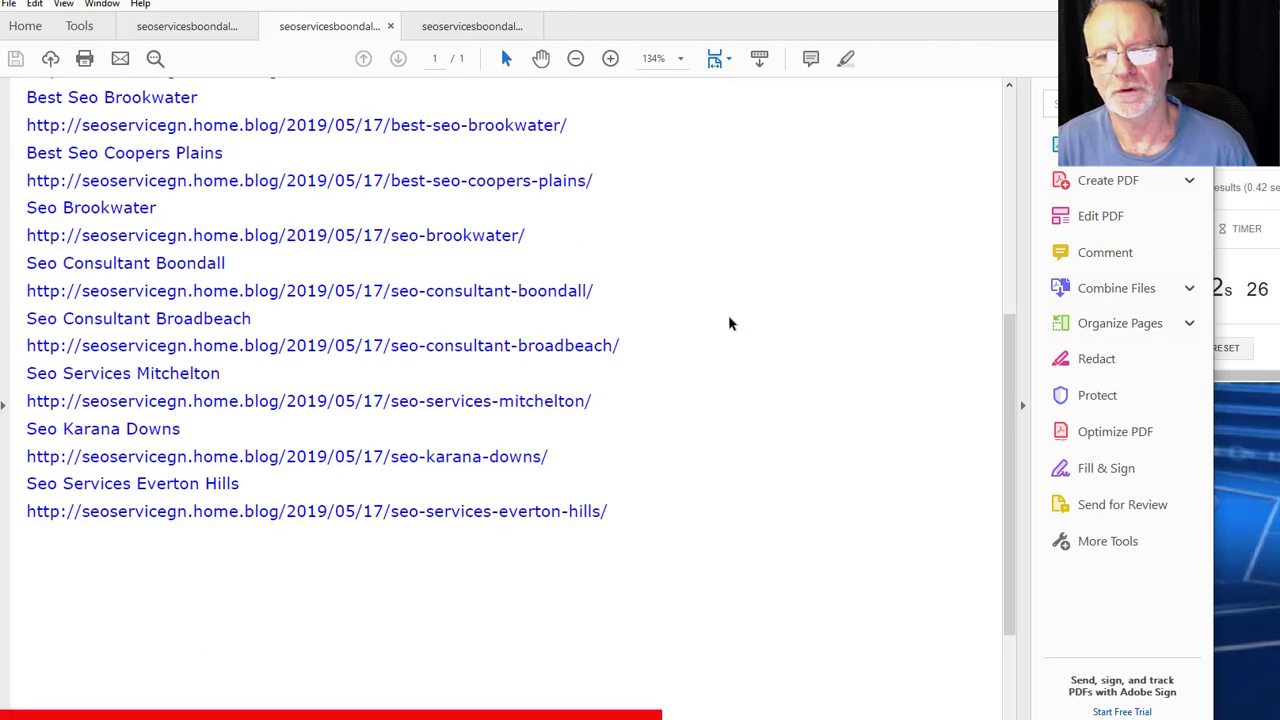
scroll(729, 323, up, 12)
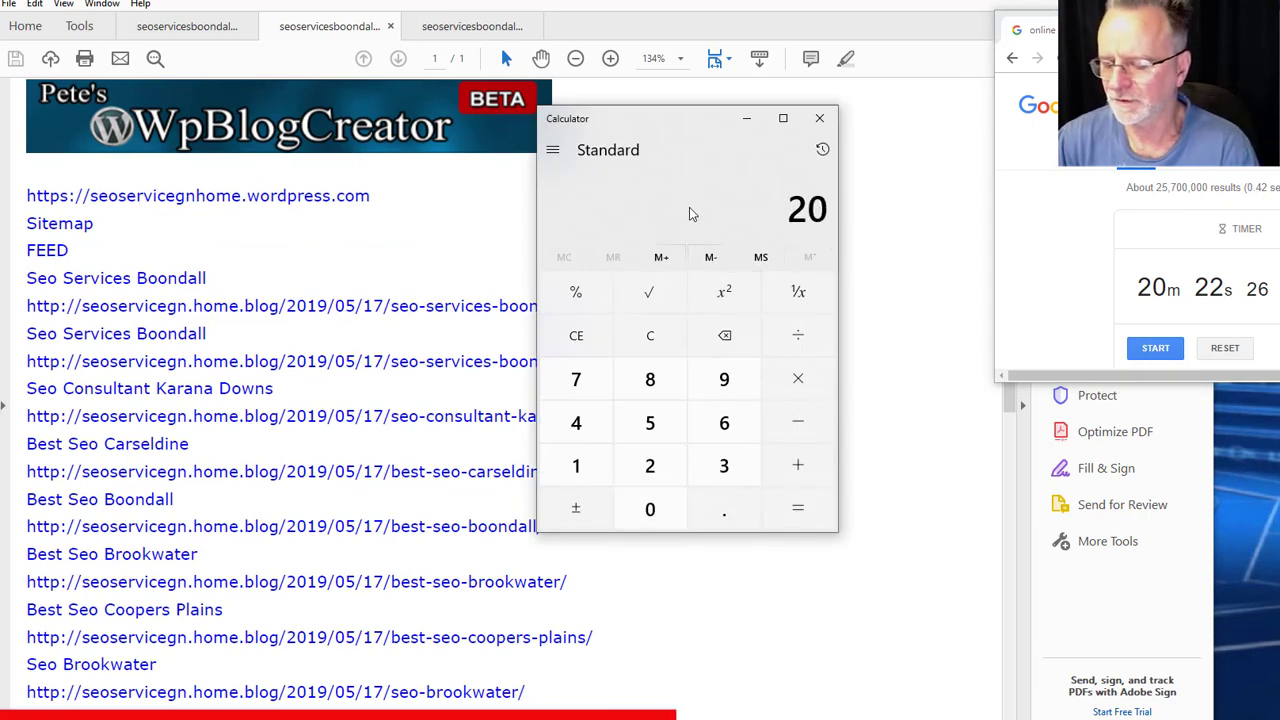
- Compute 20 ÷ 12 = 1.6666666666666667 in Calculator, then open the report's first seo-services-boondall link
key(slash)
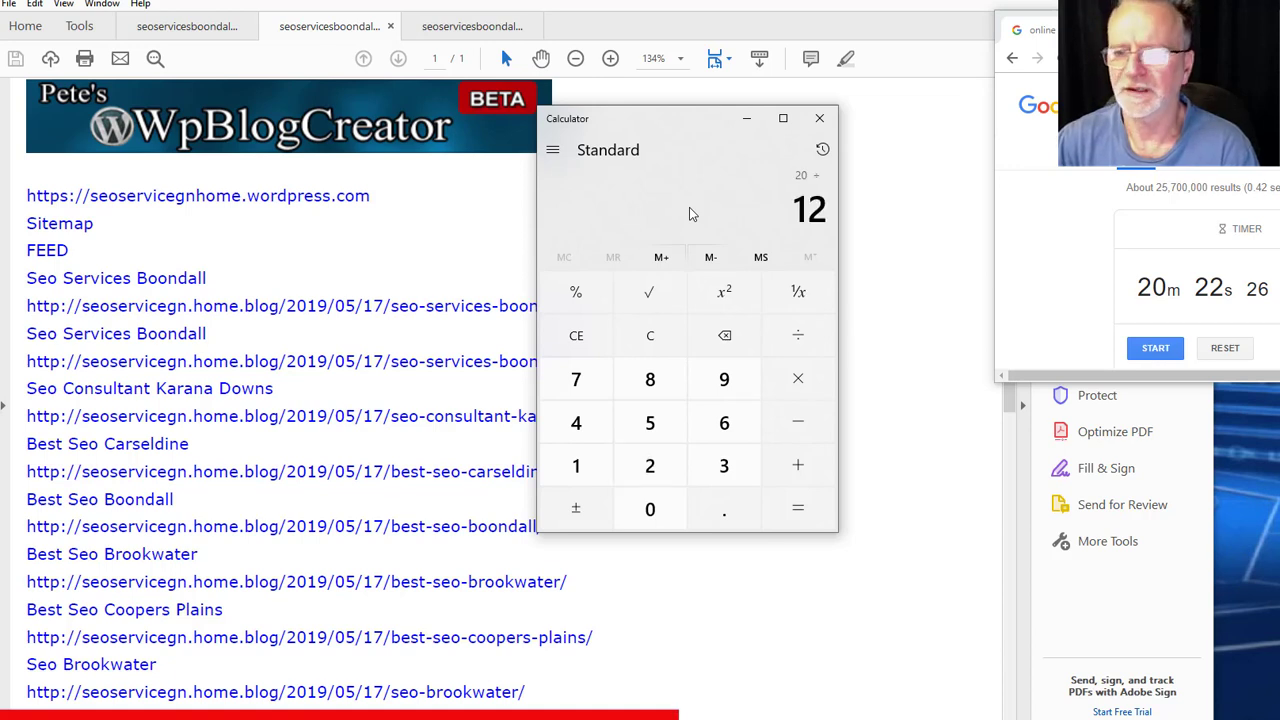
key(Return)
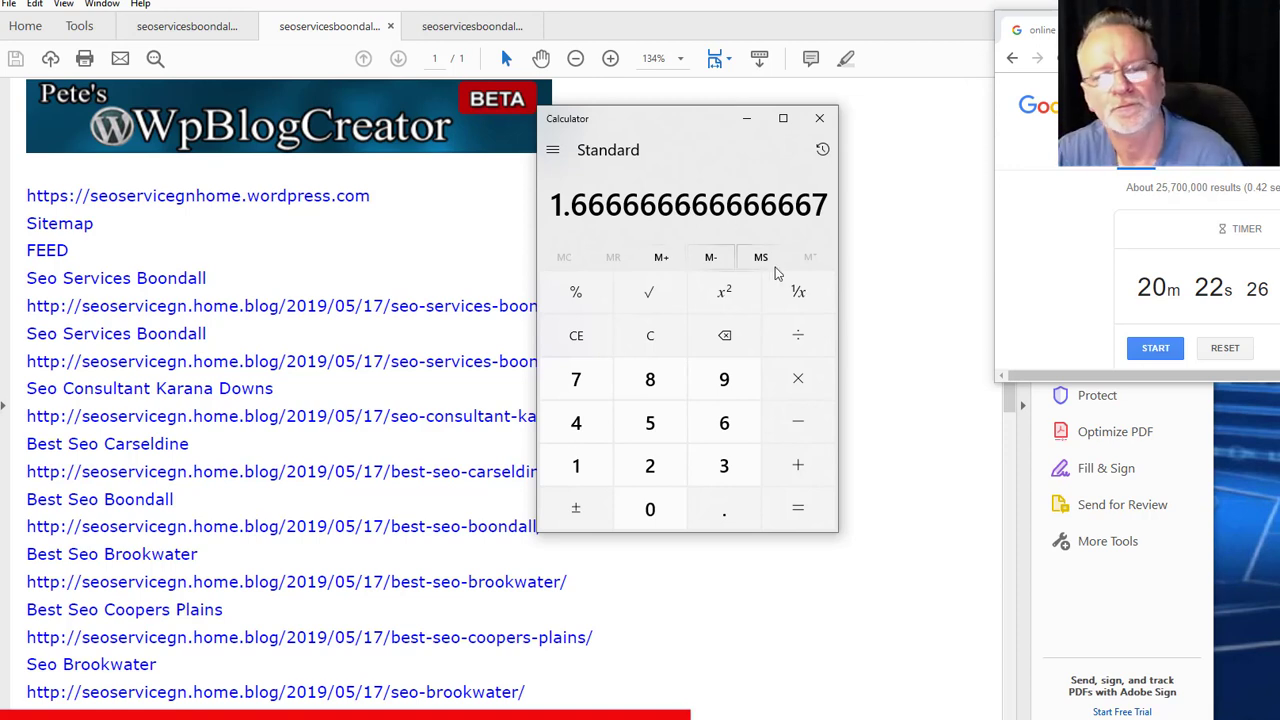
click(396, 312)
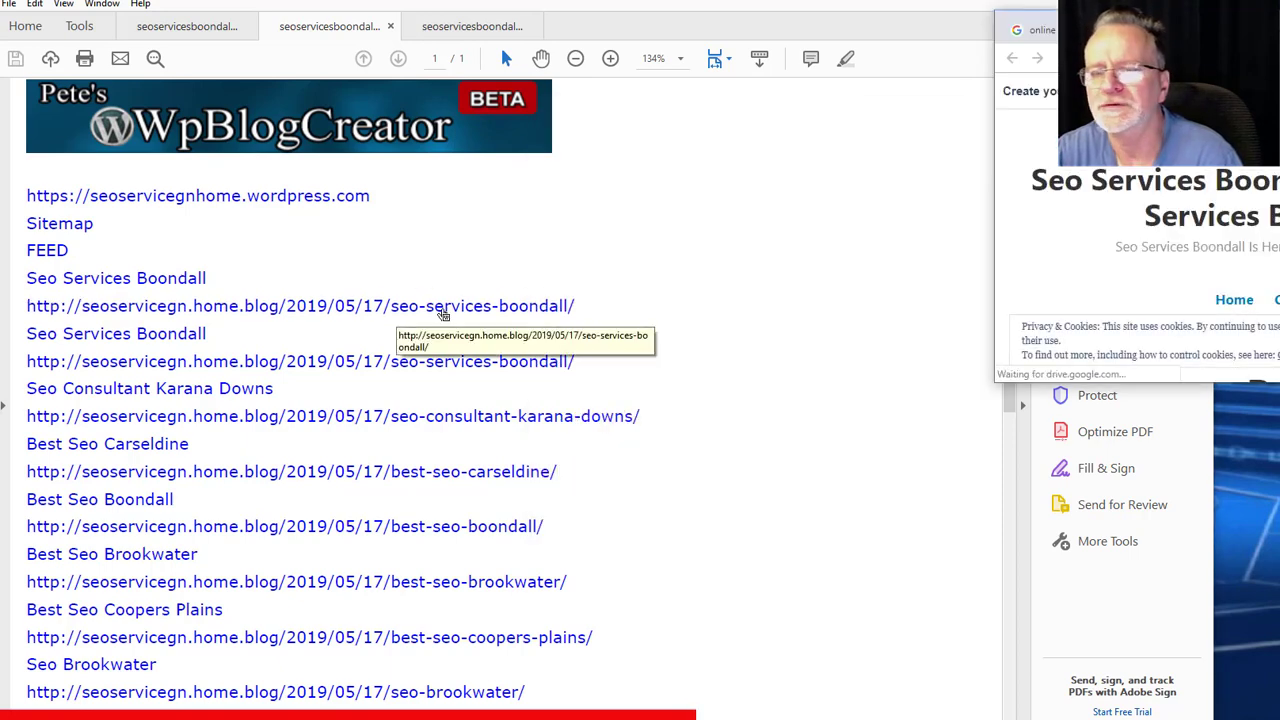
drag(1117, 34, 718, 92)
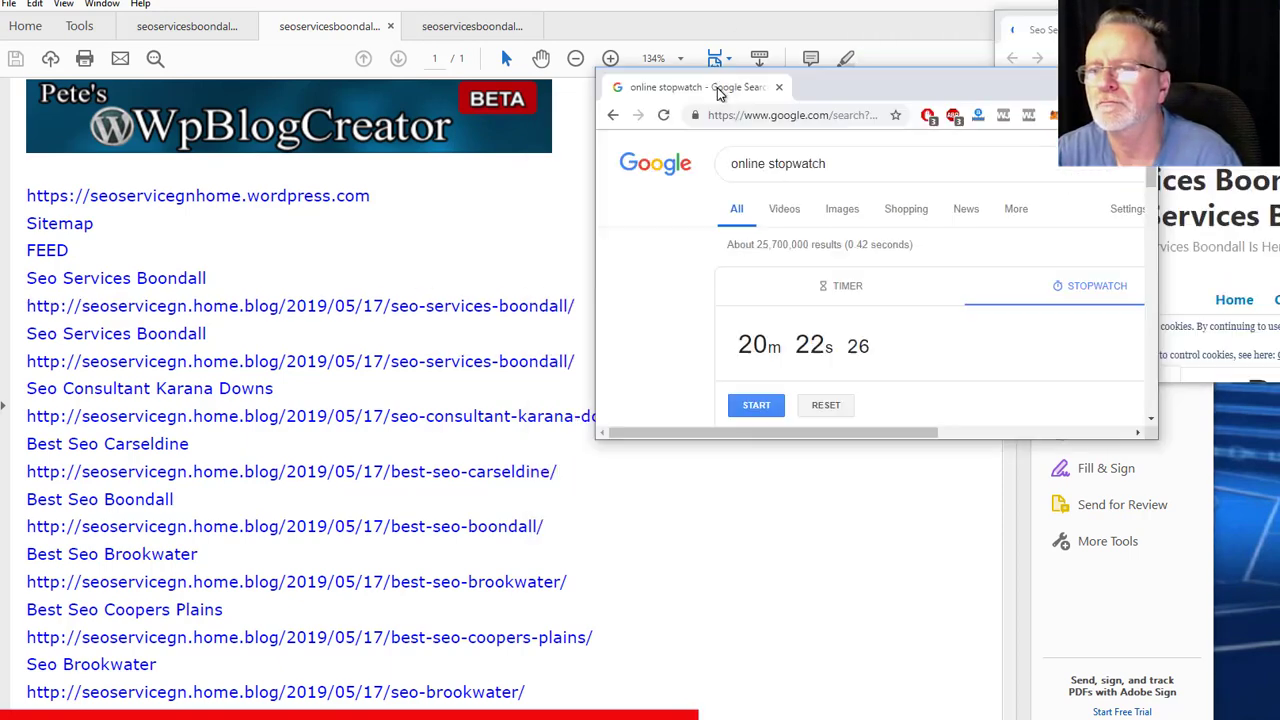
drag(995, 95, 903, 104)
click(1048, 87)
drag(1265, 40, 984, 374)
drag(718, 342, 6, 6)
scroll(953, 455, down, 7)
scroll(953, 460, down, 9)
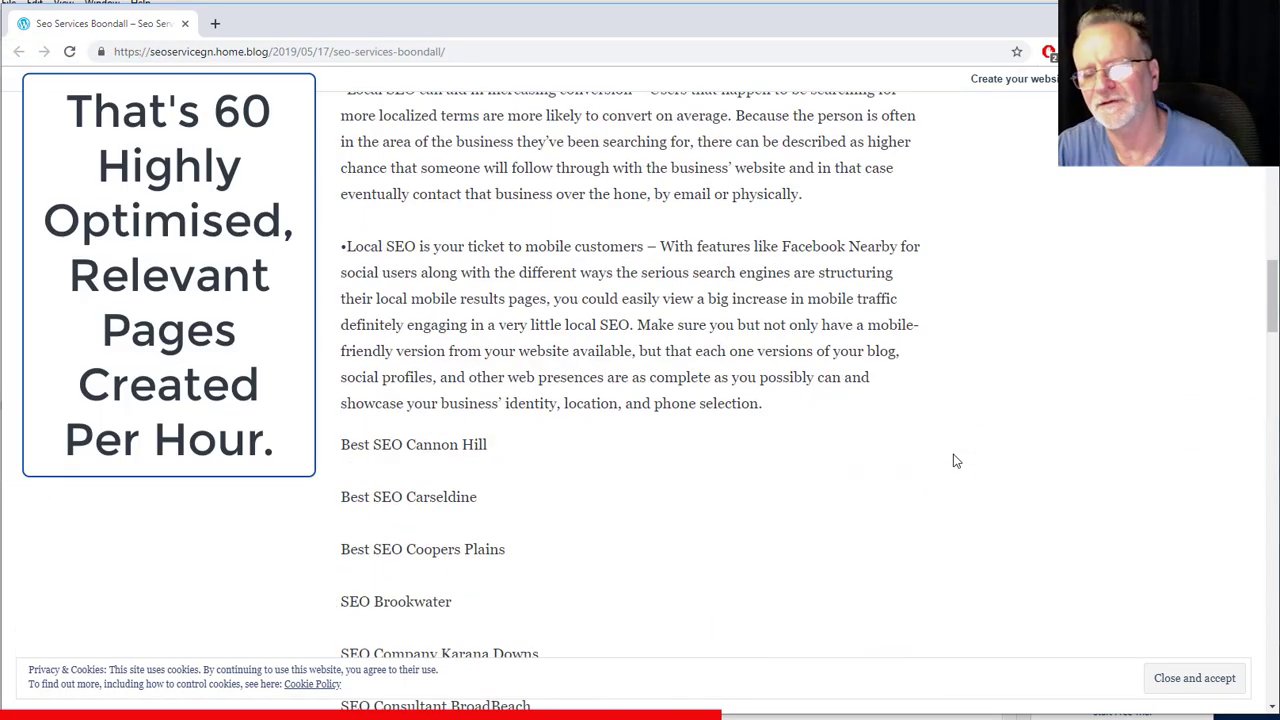
scroll(953, 460, down, 7)
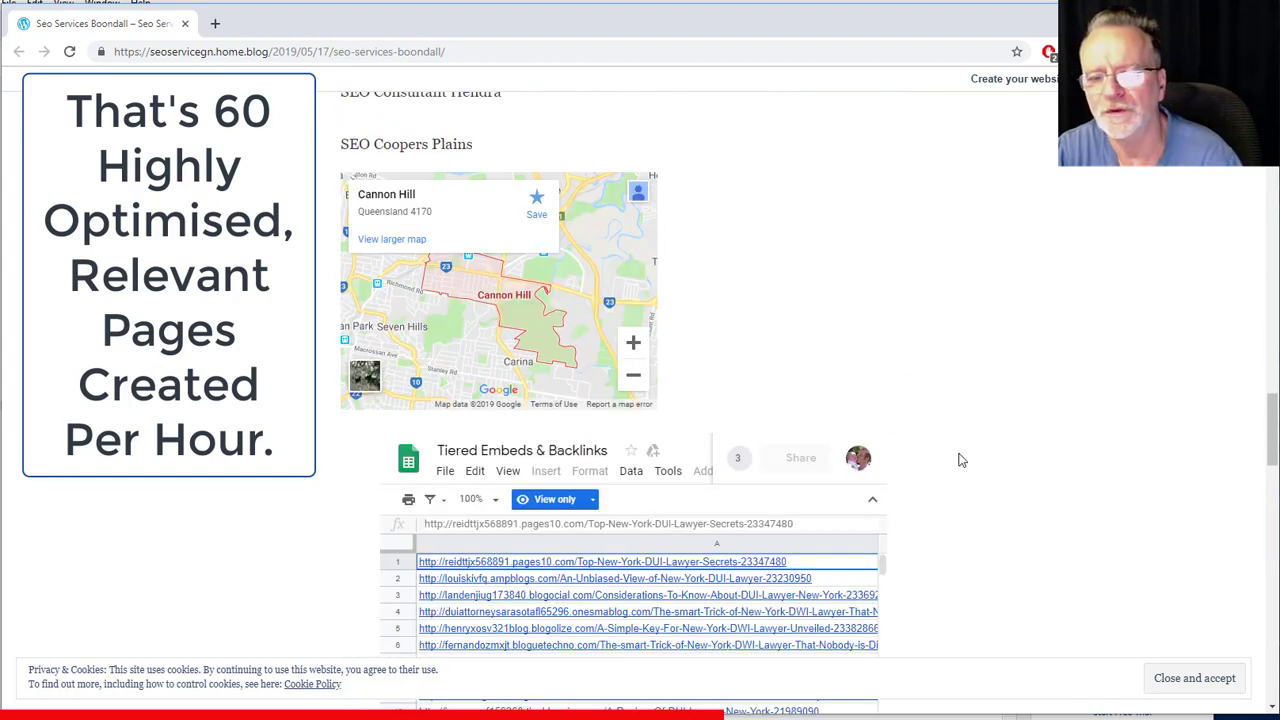
scroll(960, 460, down, 10)
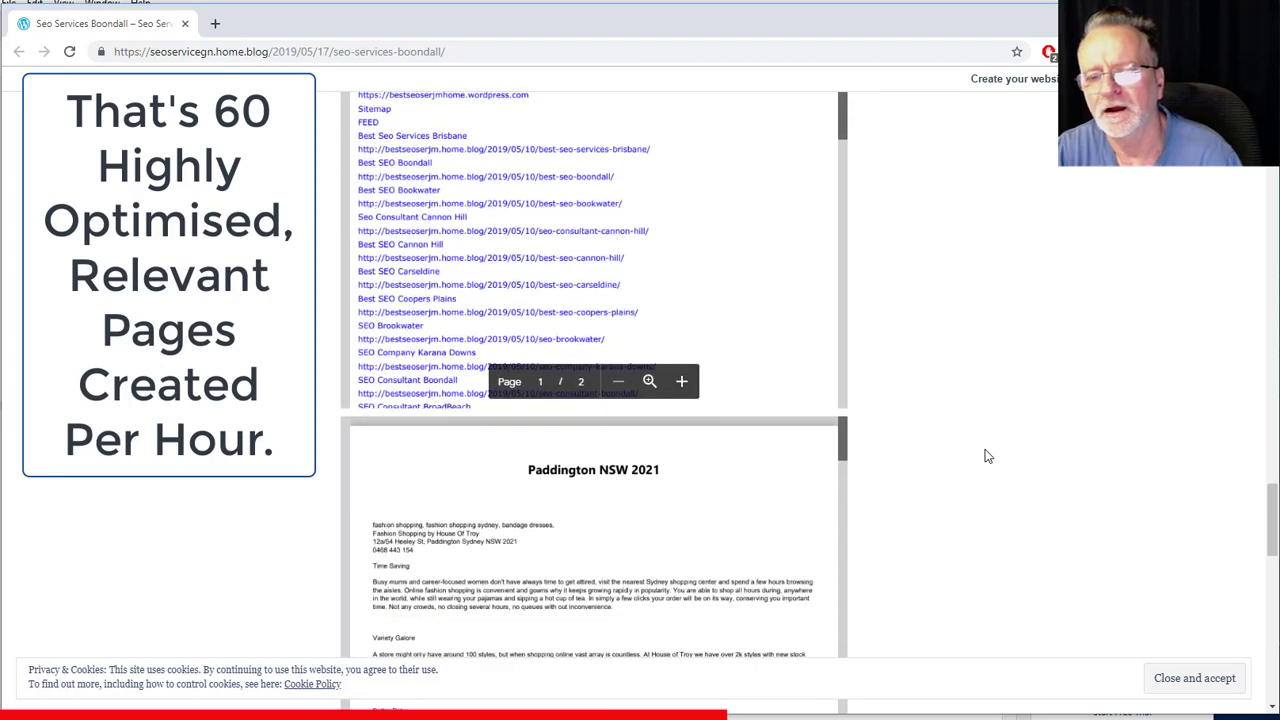
scroll(985, 456, down, 6)
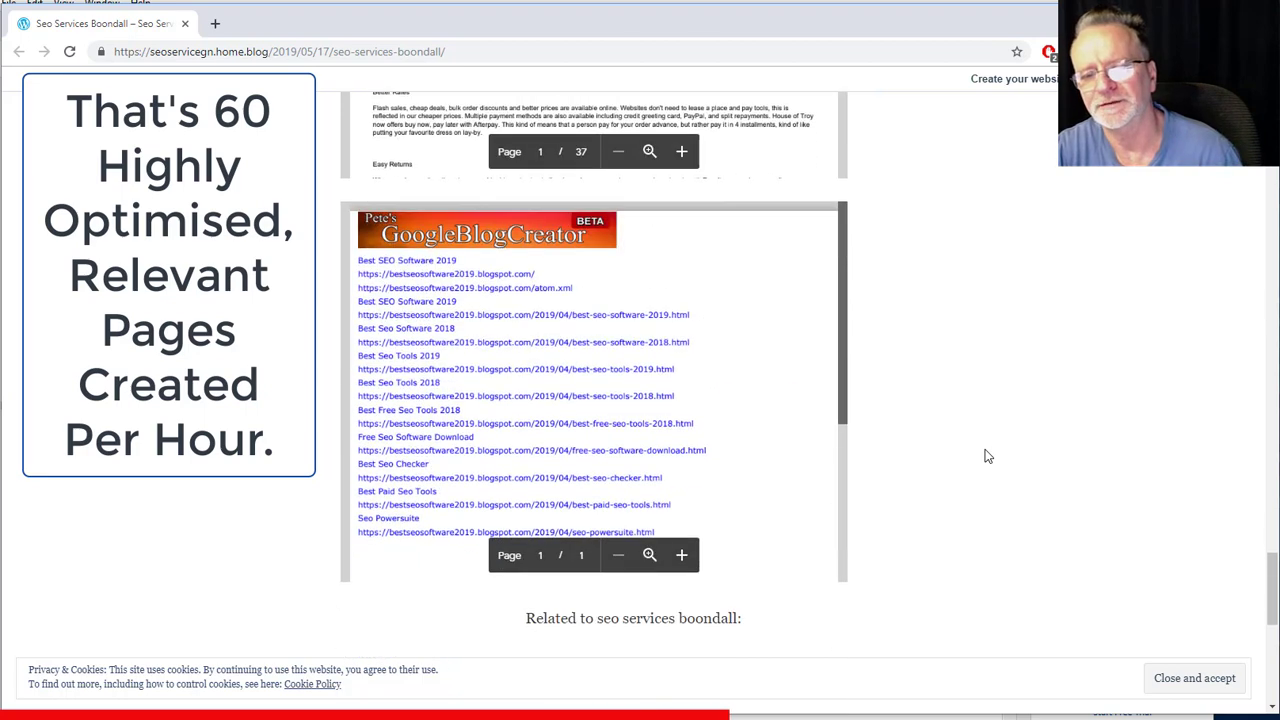
scroll(985, 456, up, 4)
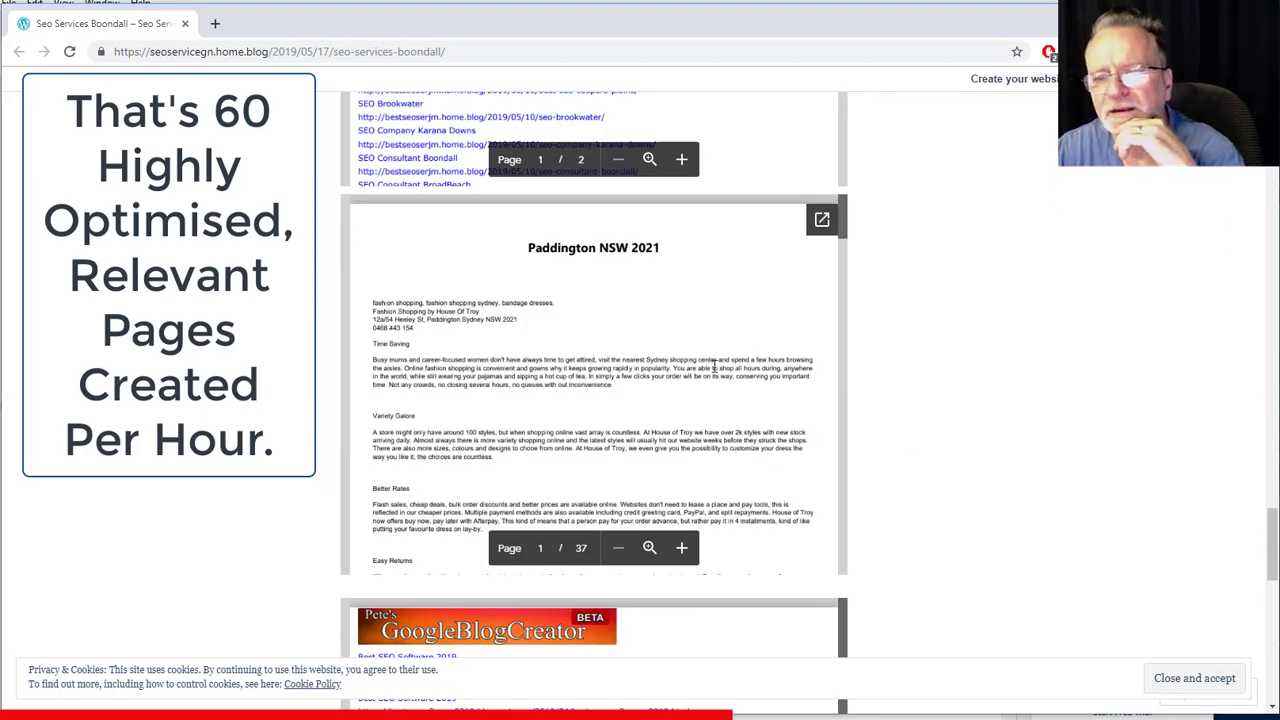
scroll(760, 380, down, 5)
scroll(737, 359, down, 10)
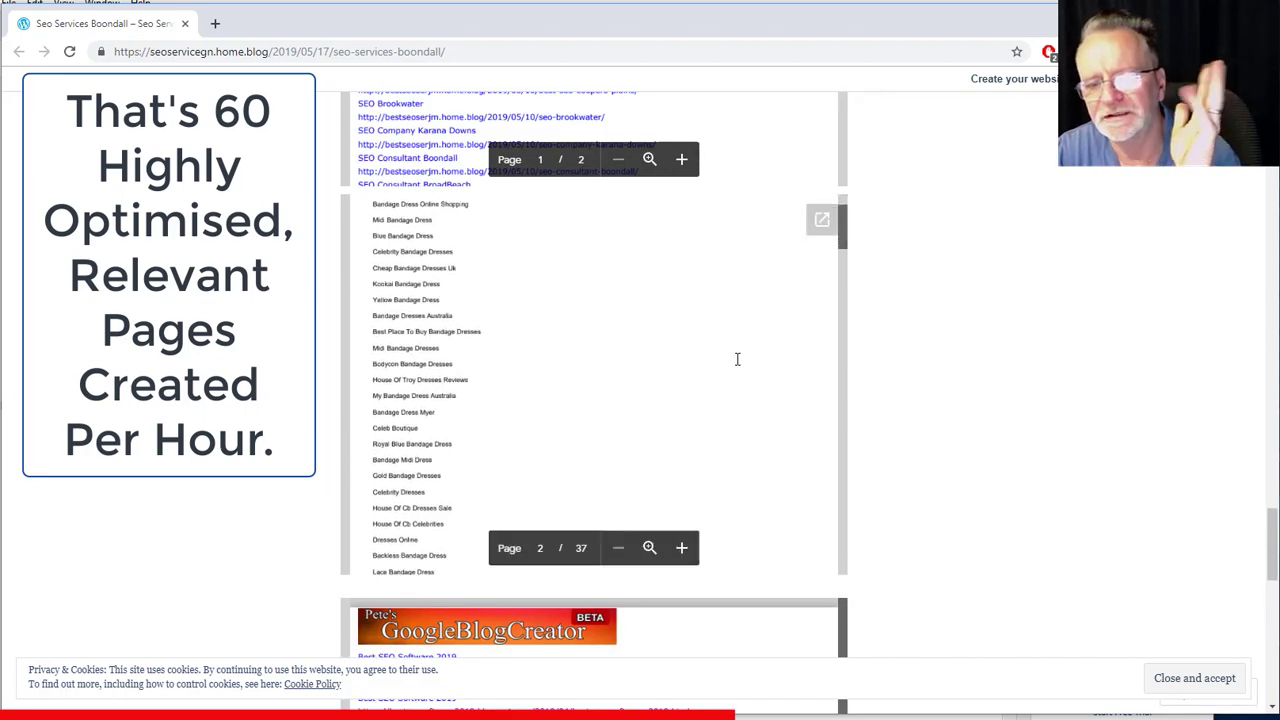
scroll(738, 359, down, 8)
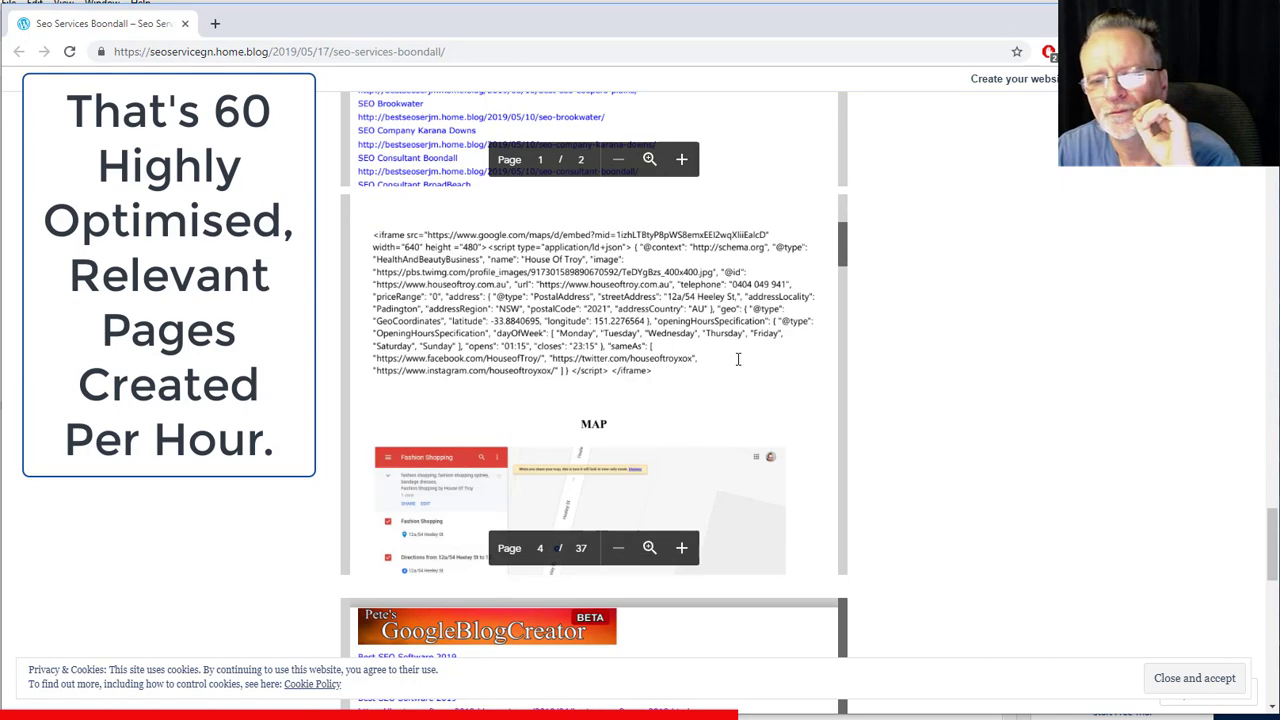
scroll(797, 364, down, 5)
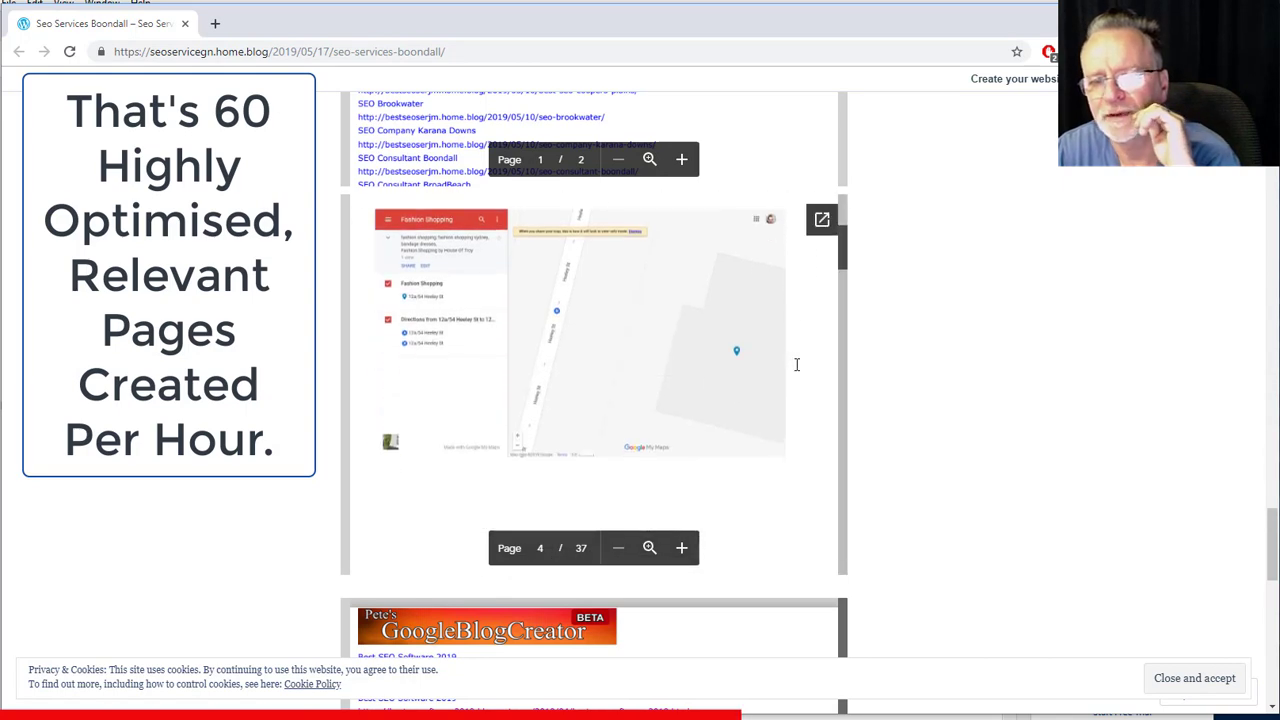
scroll(922, 358, down, 5)
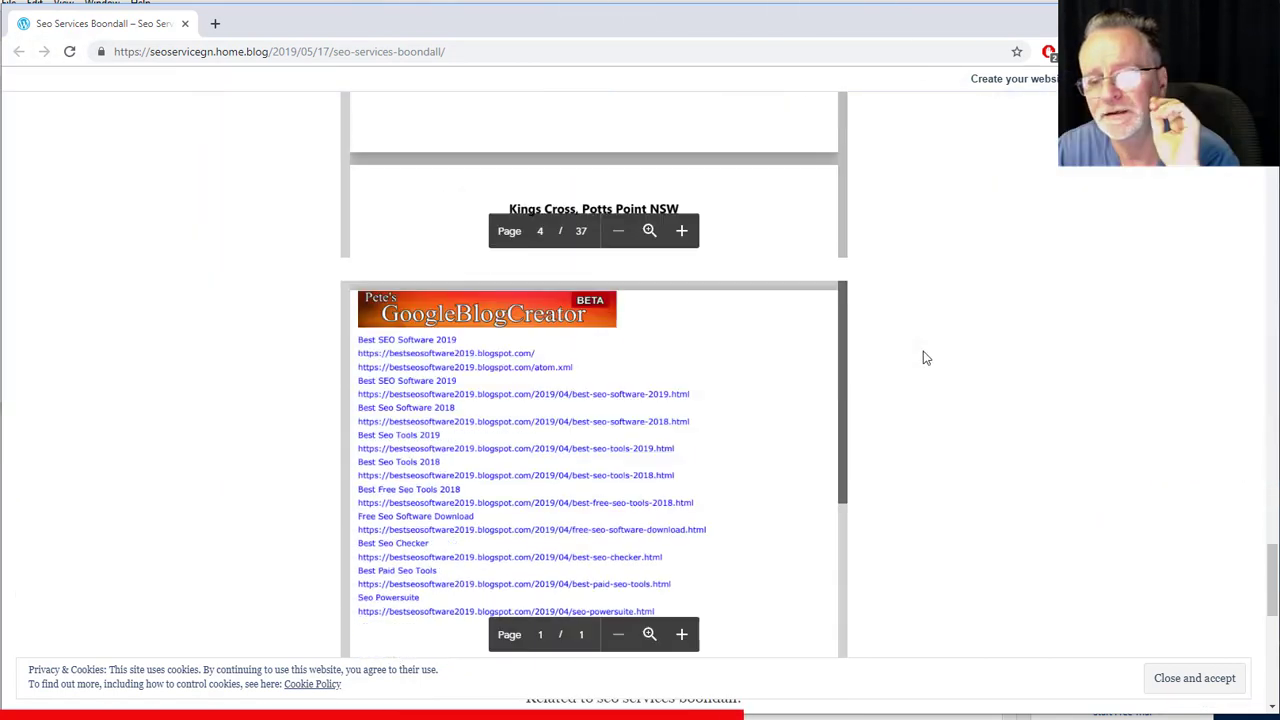
scroll(779, 314, down, 3)
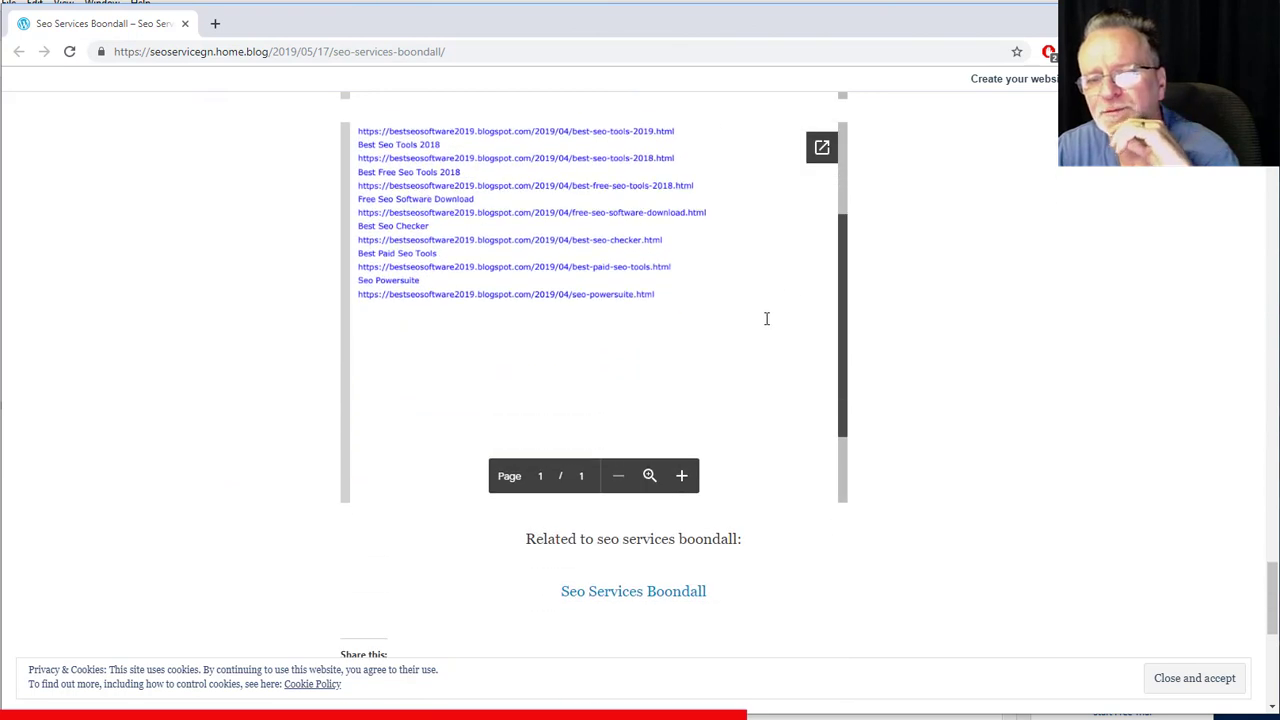
scroll(766, 318, up, 3)
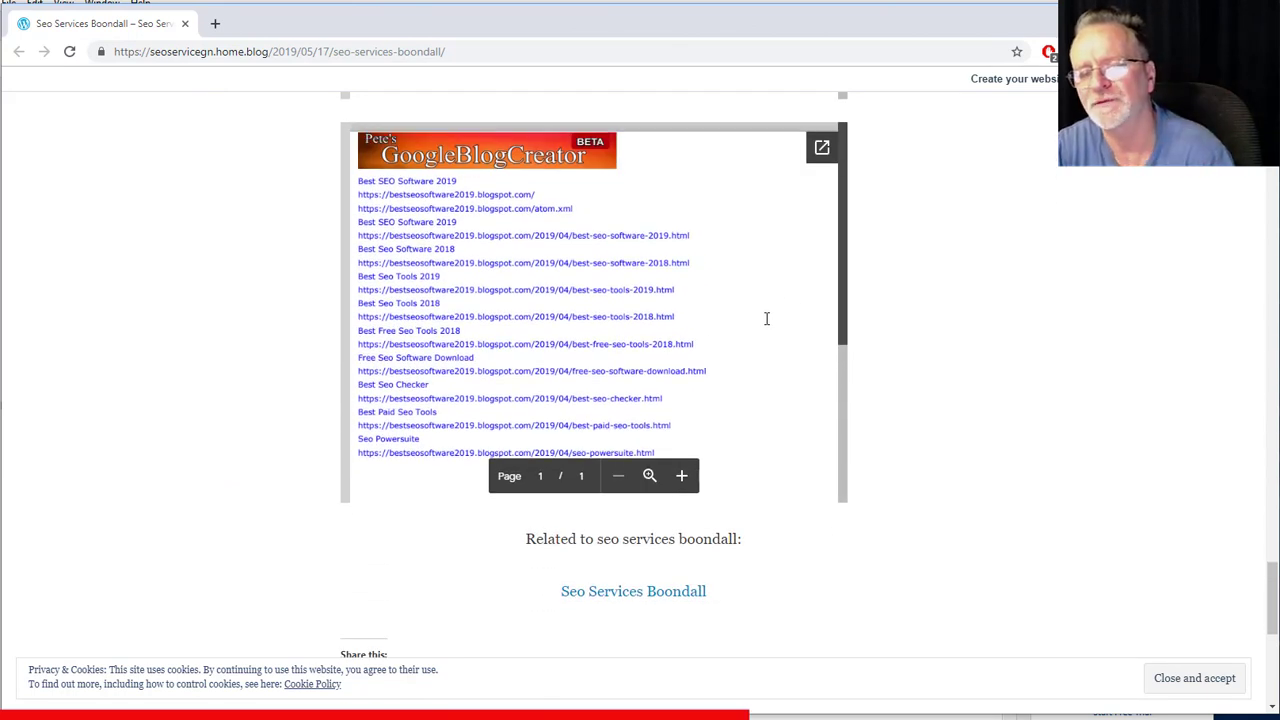
scroll(782, 320, up, 6)
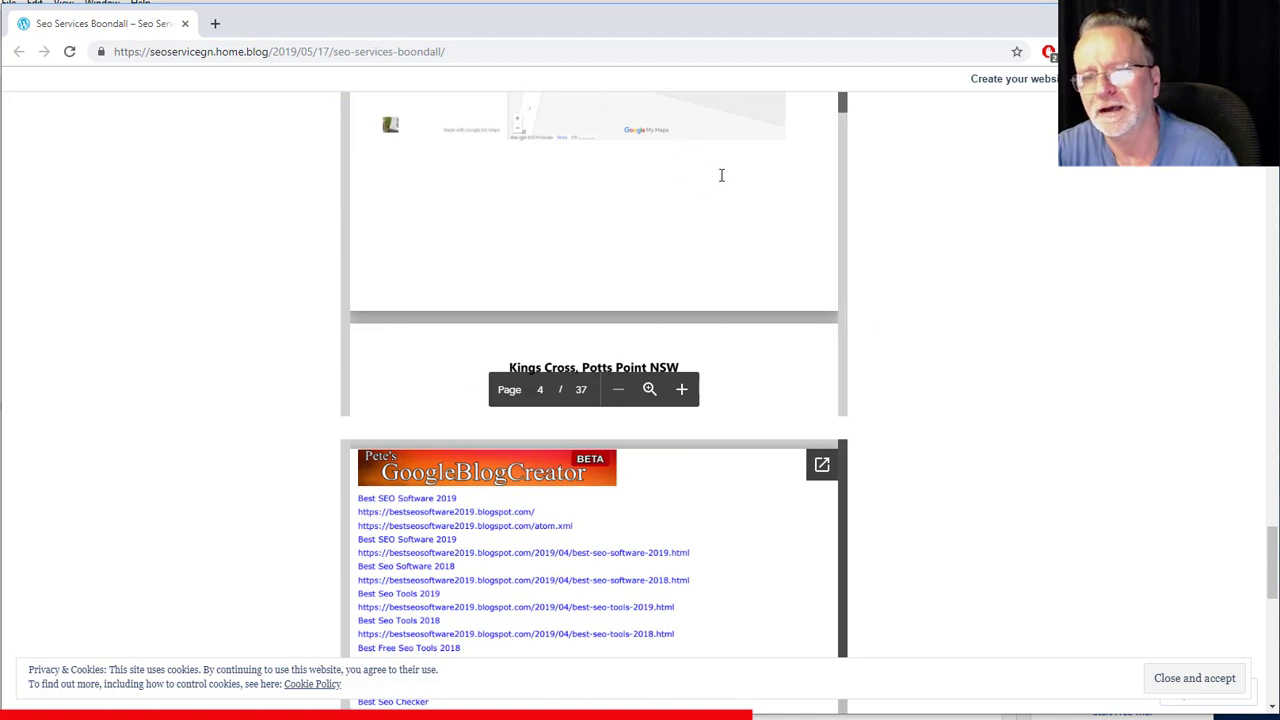
scroll(938, 342, down, 3)
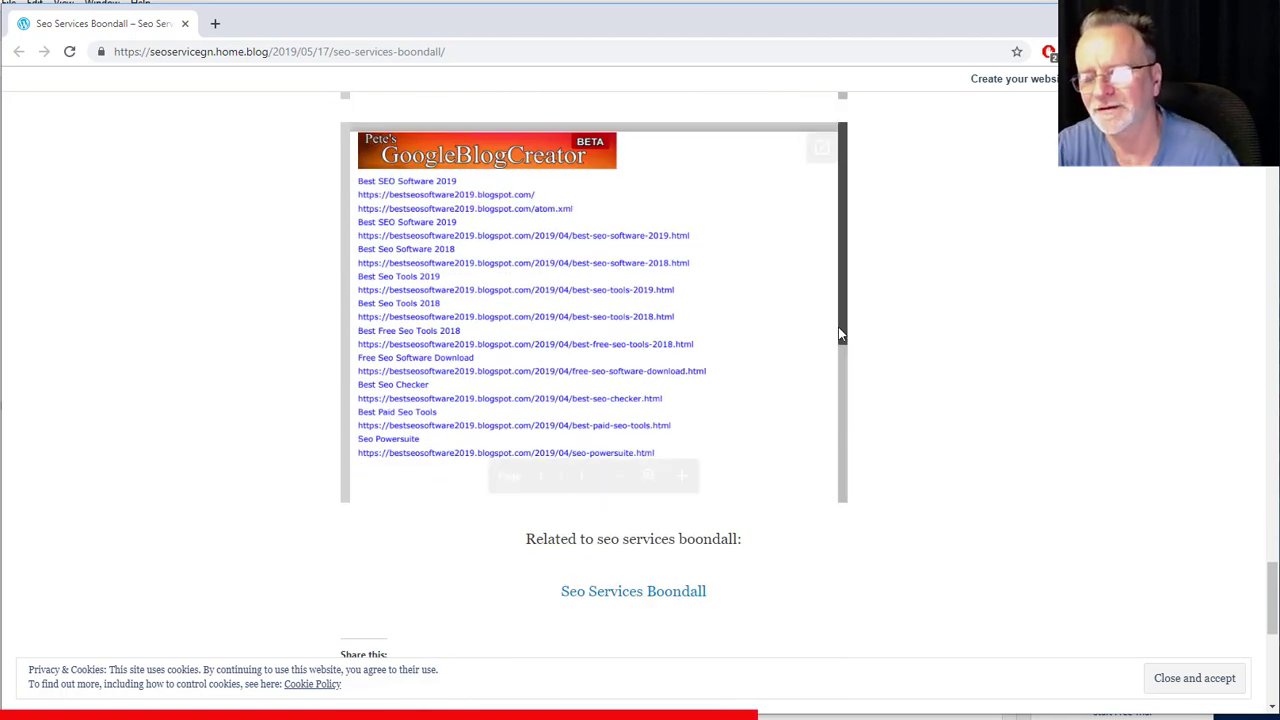
scroll(889, 363, up, 1)
scroll(893, 364, up, 1)
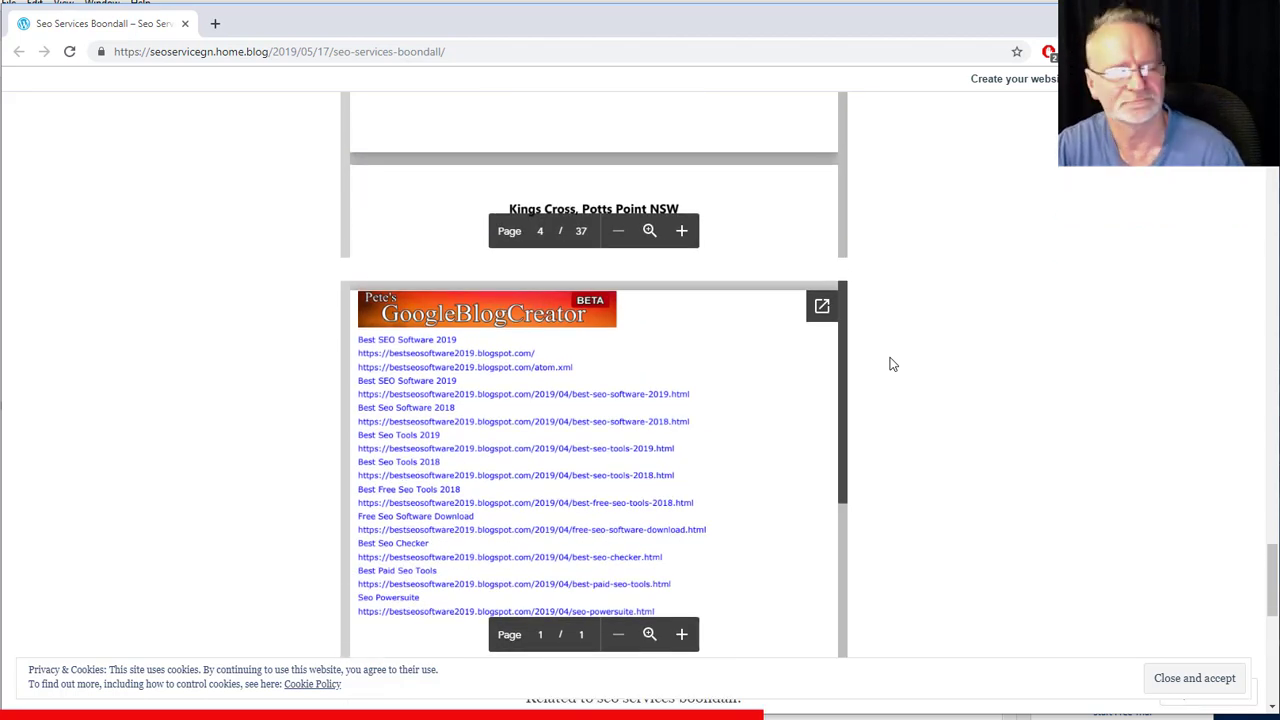
scroll(907, 364, up, 10)
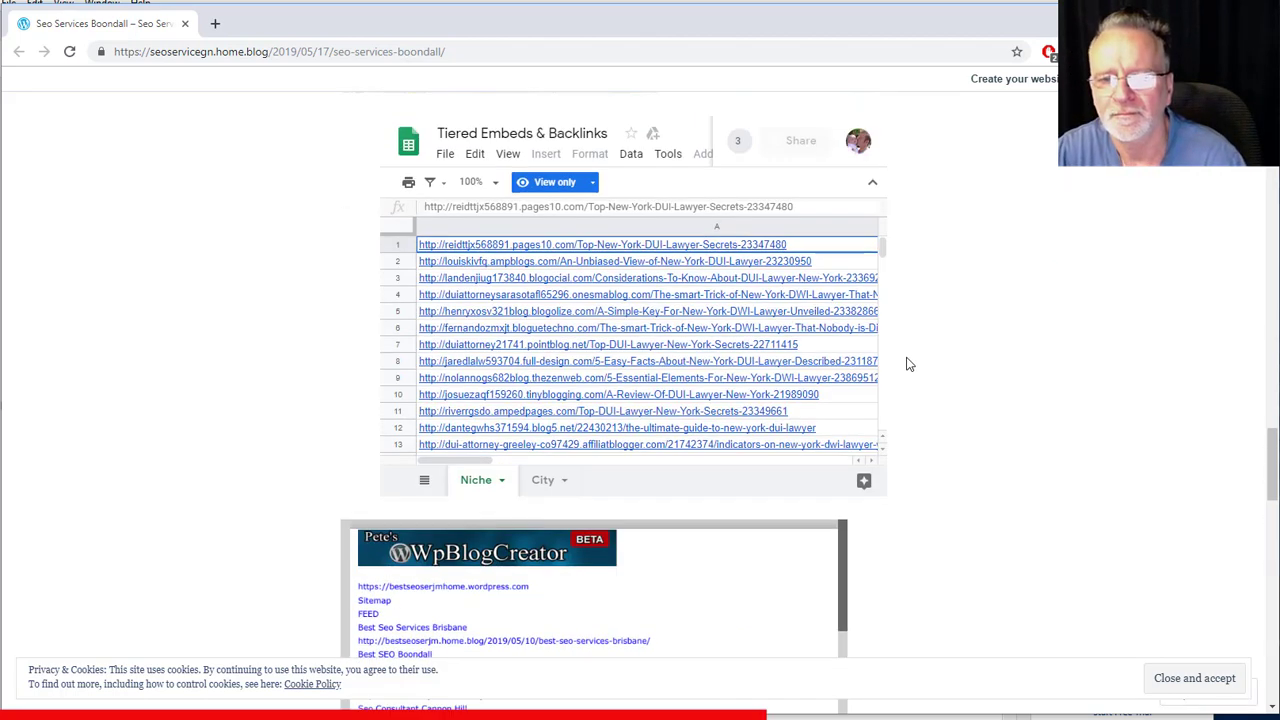
scroll(920, 345, up, 15)
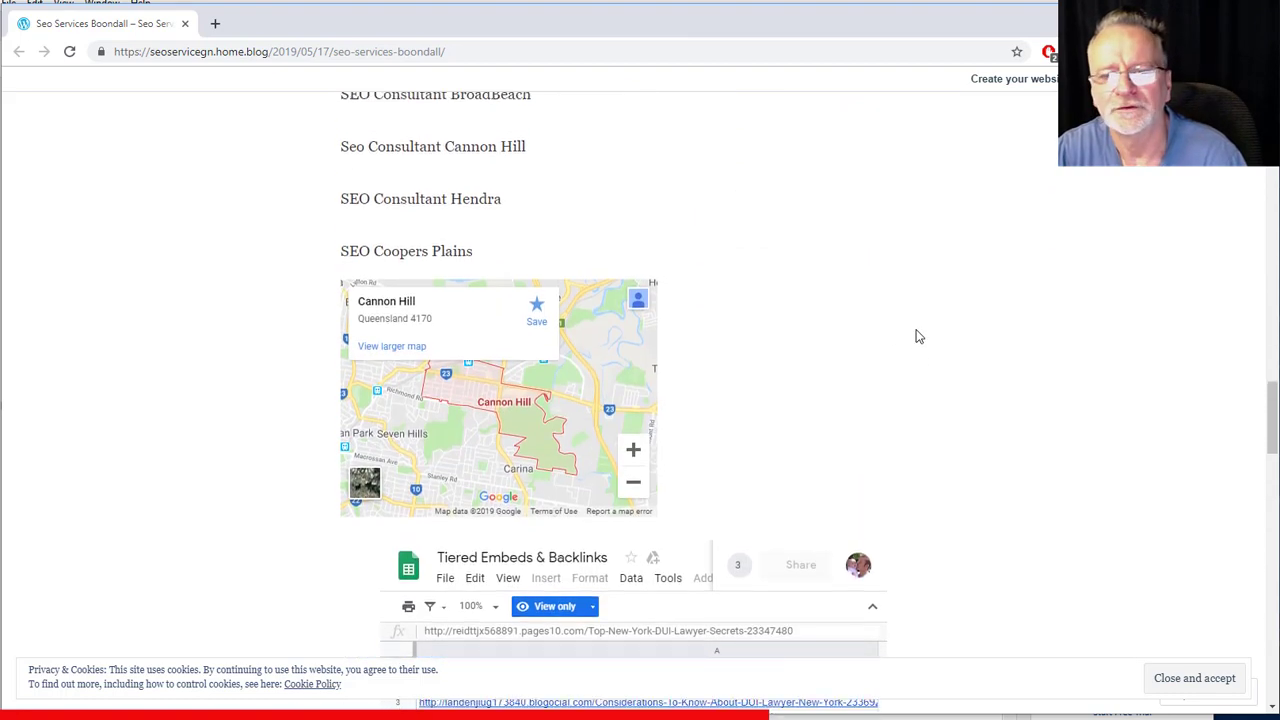
scroll(920, 337, up, 8)
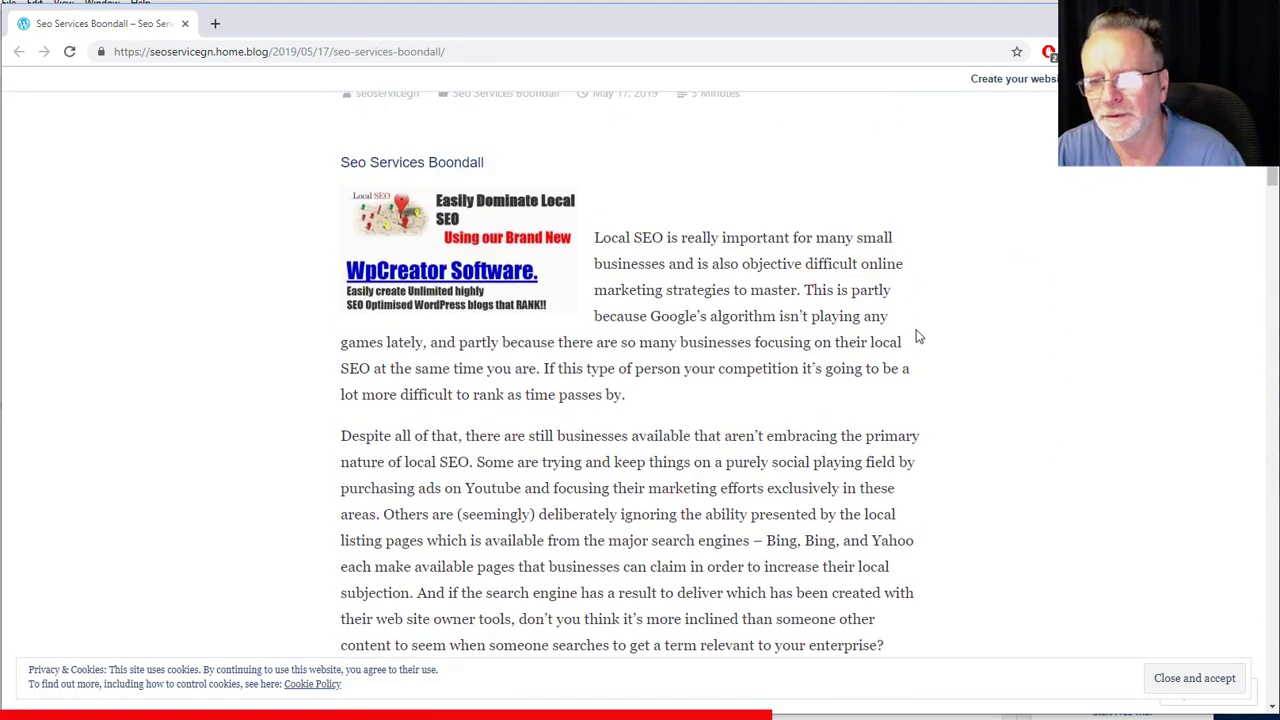
scroll(911, 343, down, 2)
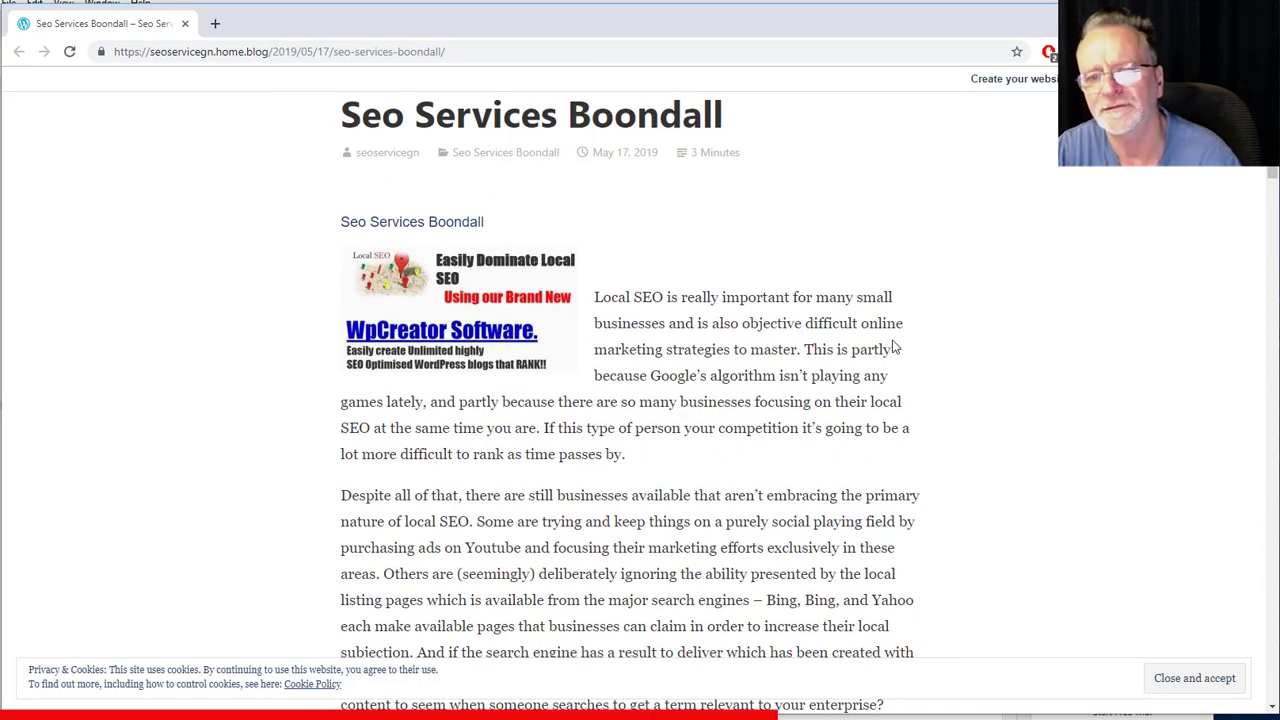
scroll(895, 347, down, 3)
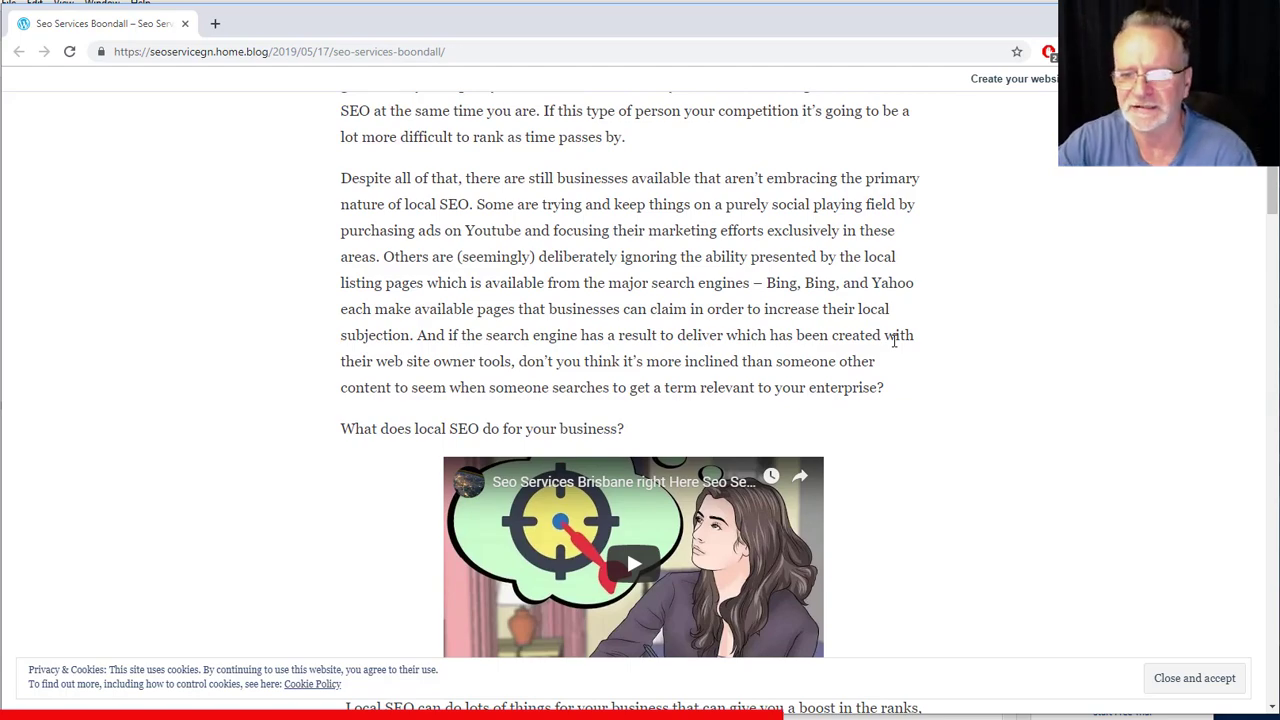
scroll(920, 363, down, 4)
scroll(920, 363, down, 2)
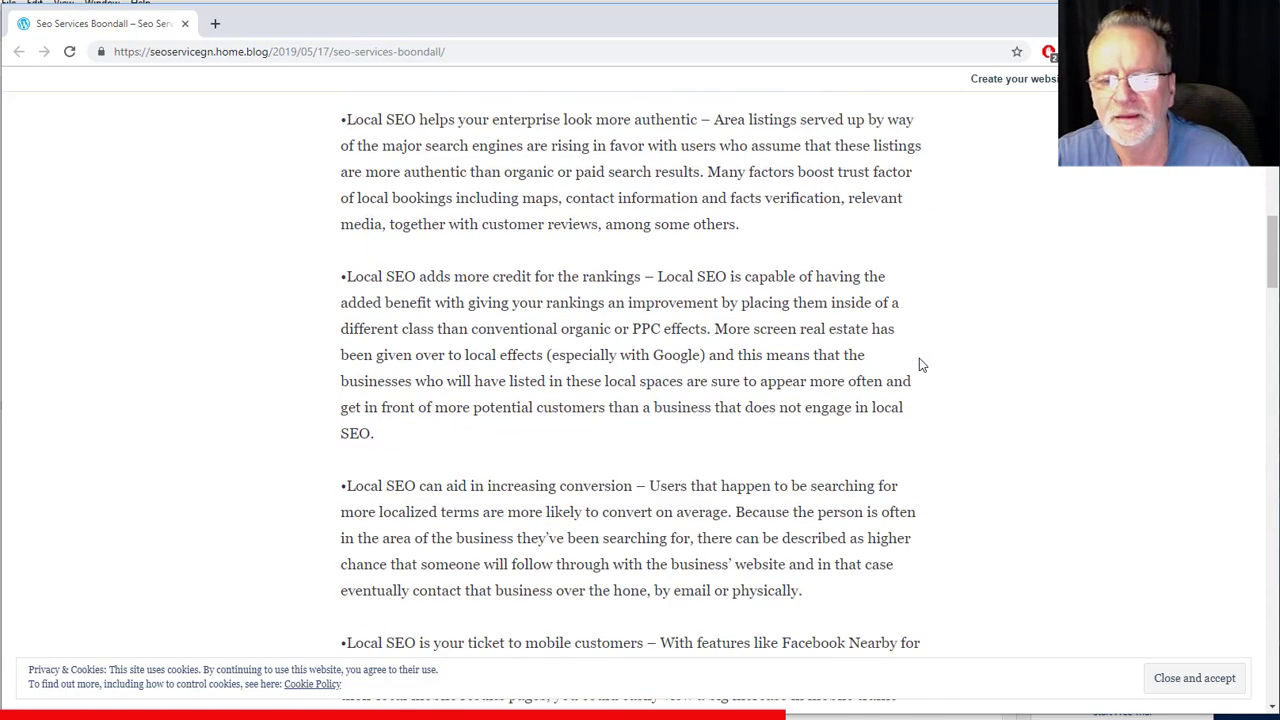
scroll(920, 363, up, 10)
scroll(920, 365, up, 2)
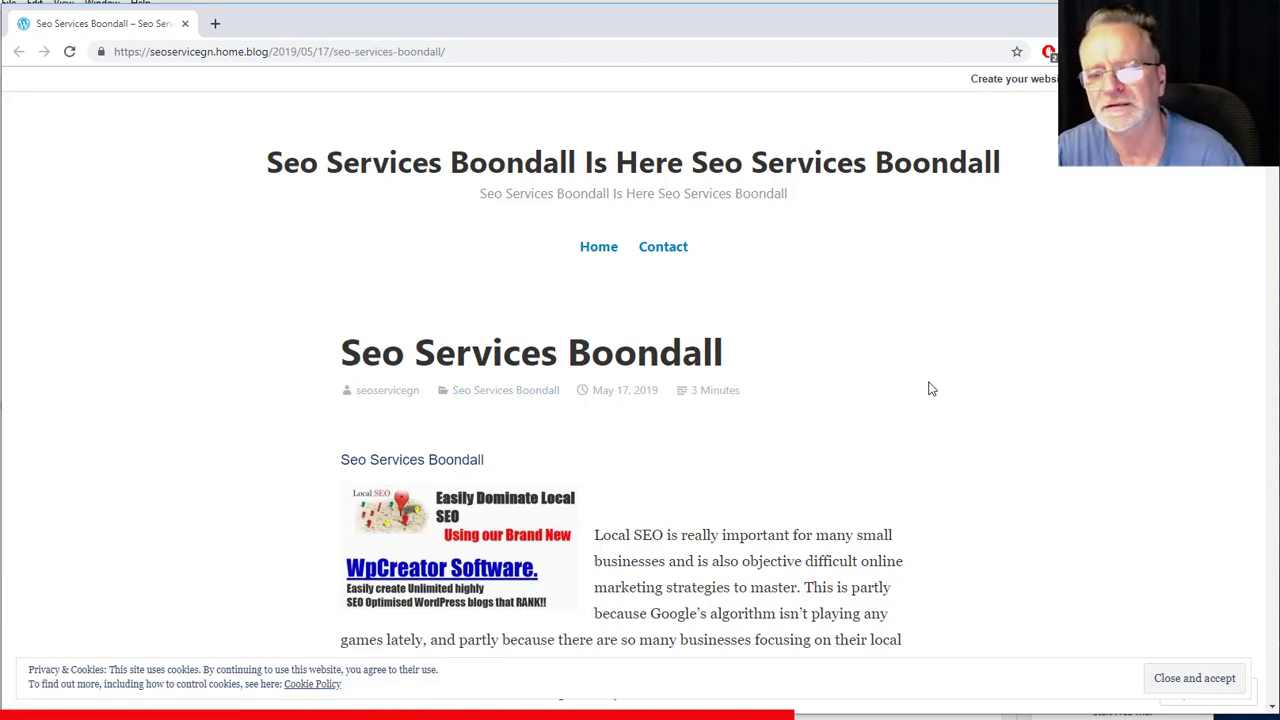
scroll(930, 389, down, 3)
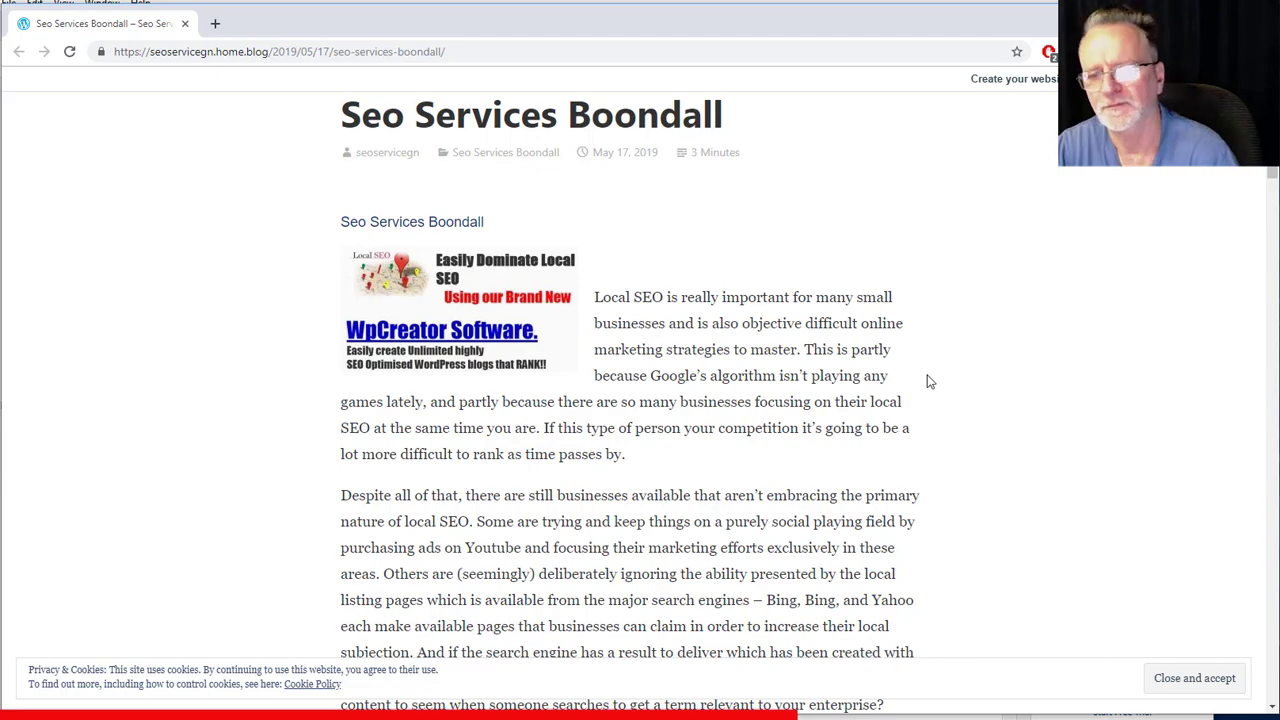
scroll(930, 381, down, 20)
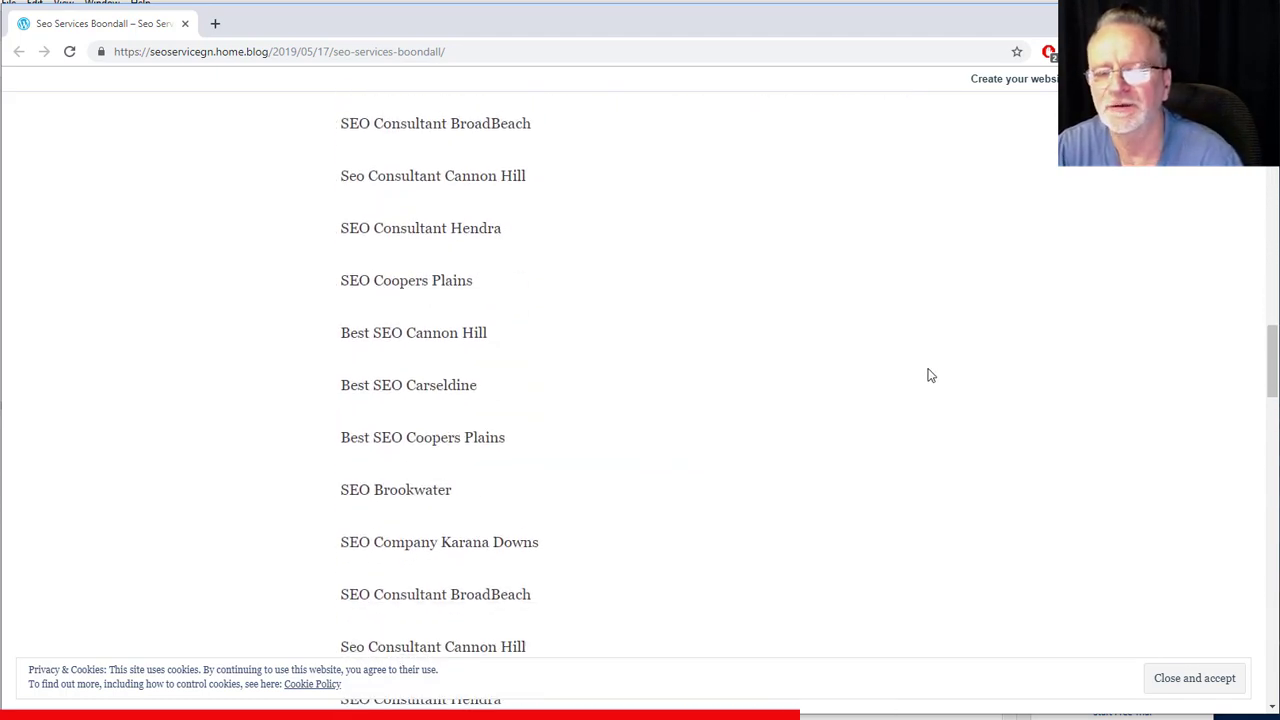
scroll(930, 375, down, 7)
scroll(964, 383, down, 3)
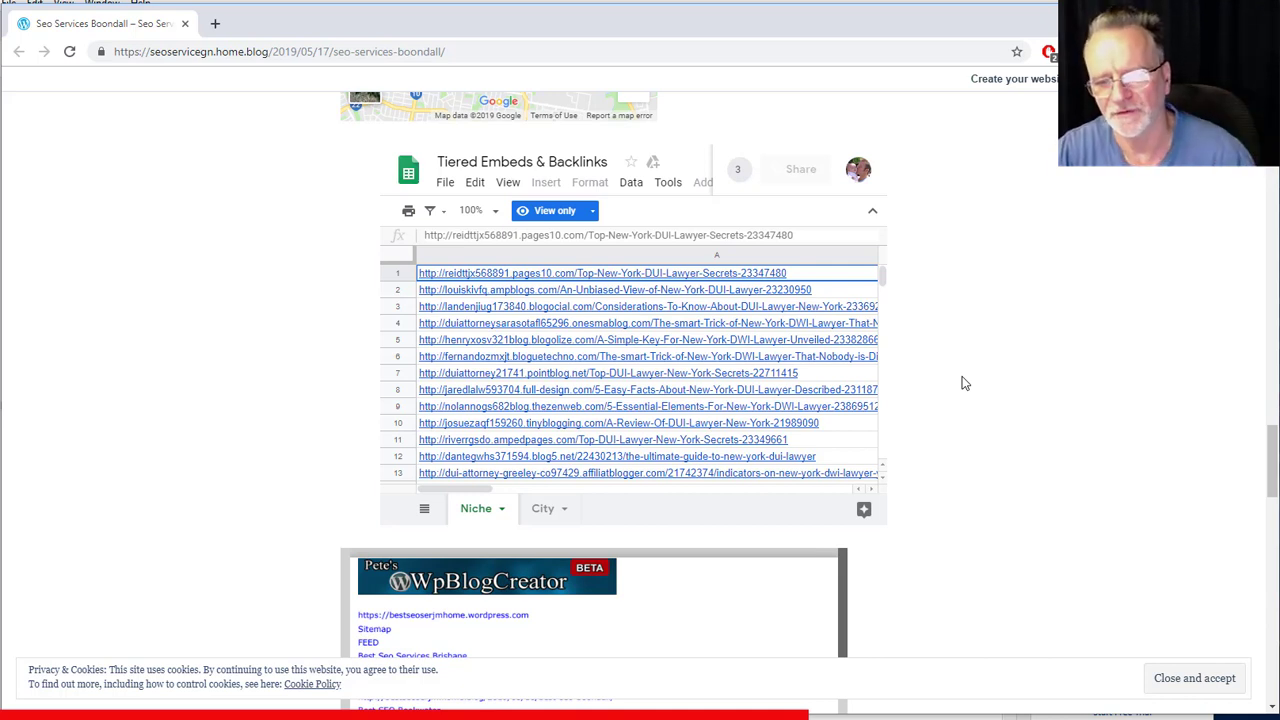
- Switch to the WpCreator beta-test forum thread and scroll to its keyword ranking table
key(alt+Tab)
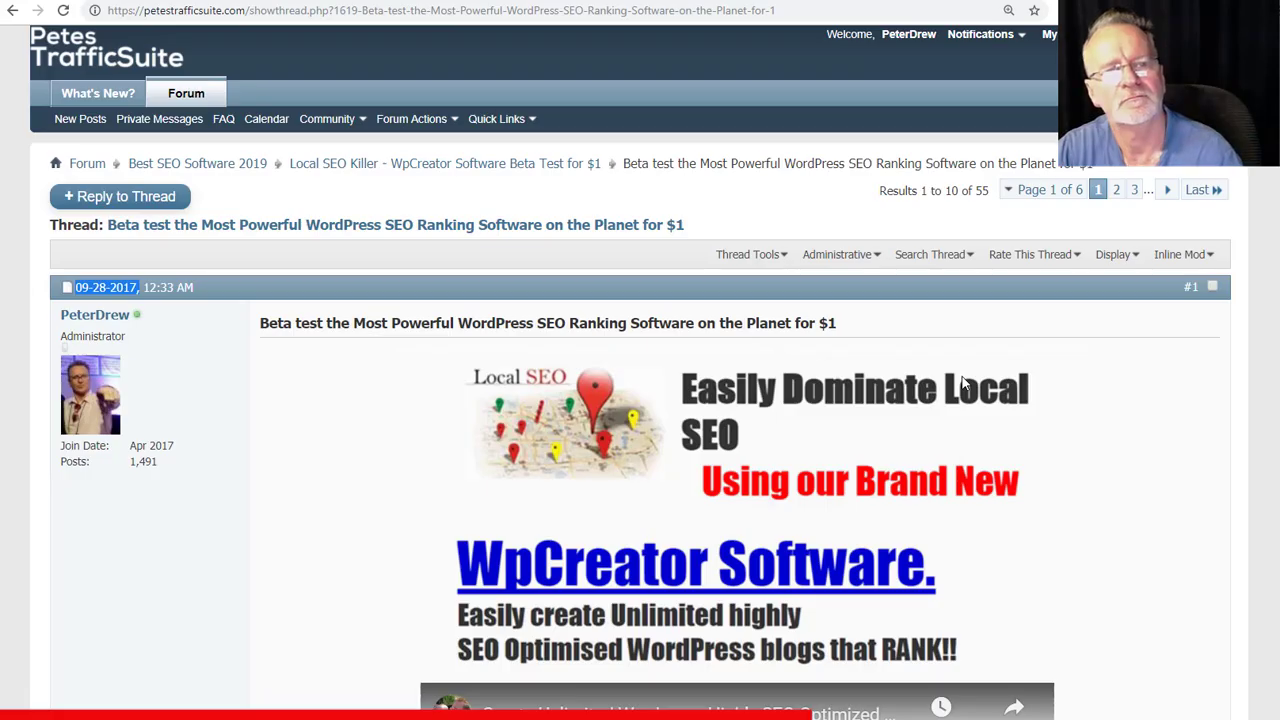
scroll(360, 367, down, 10)
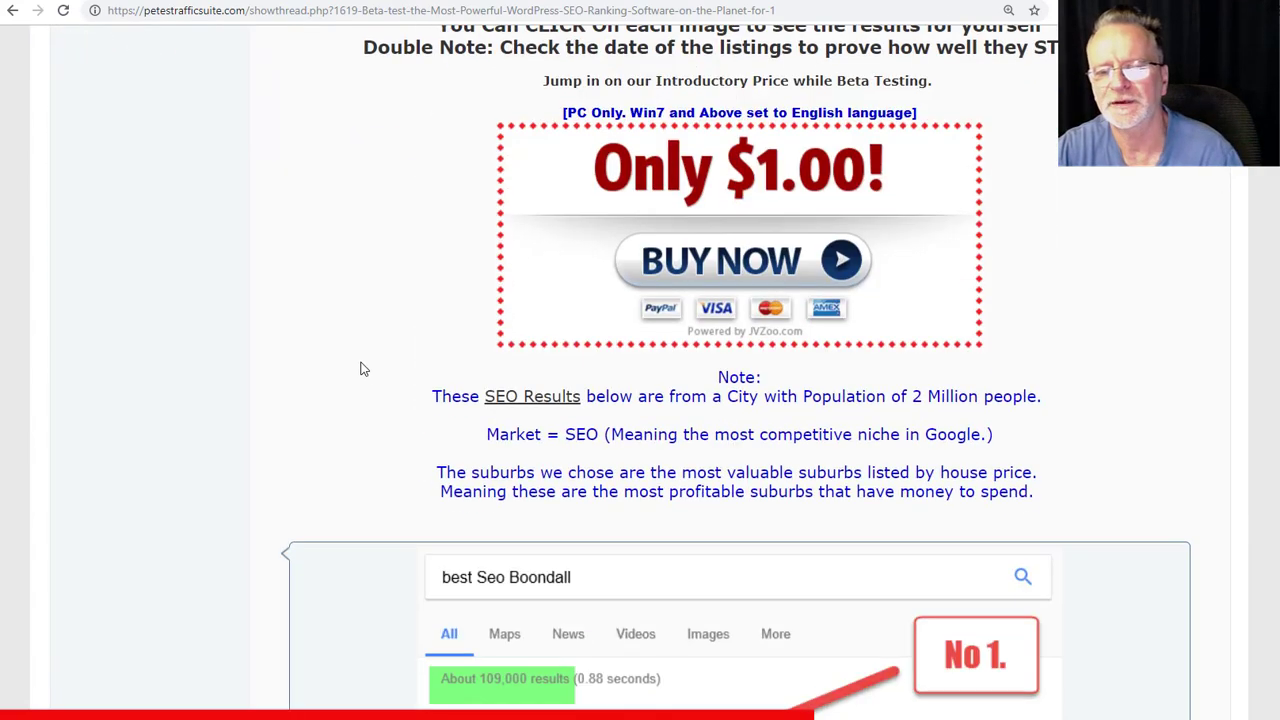
scroll(358, 362, down, 15)
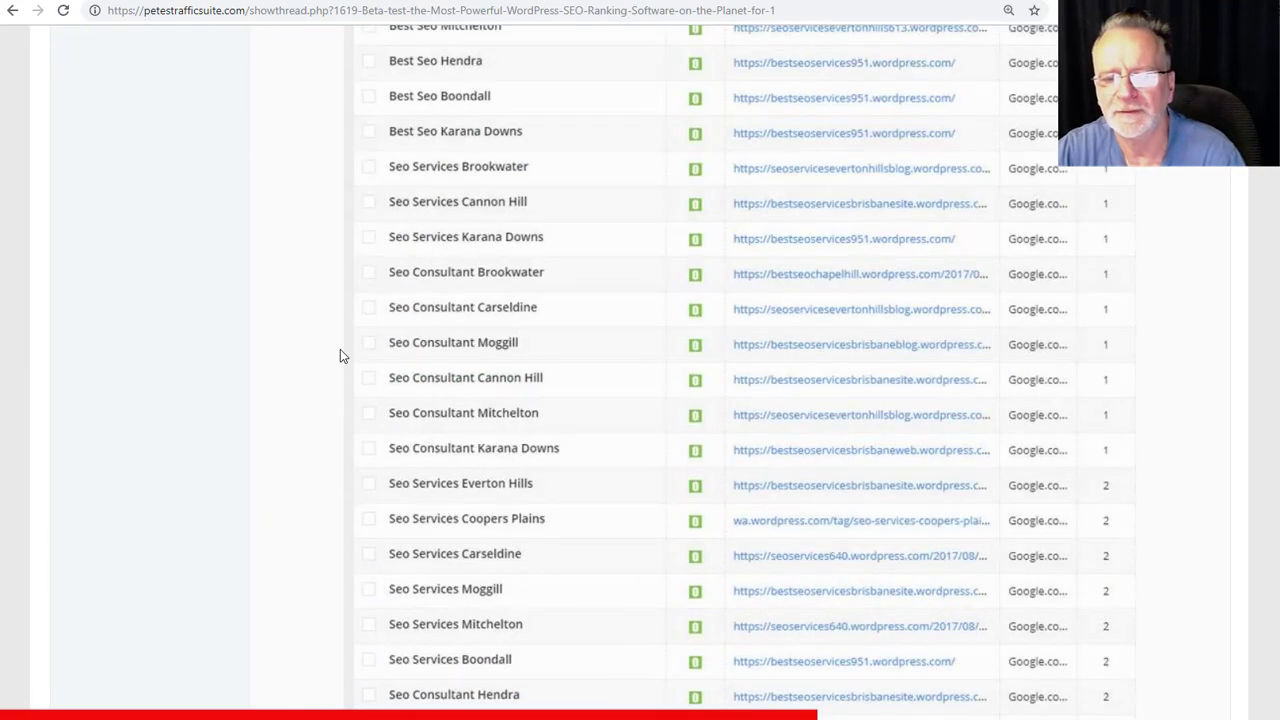
scroll(340, 355, up, 2)
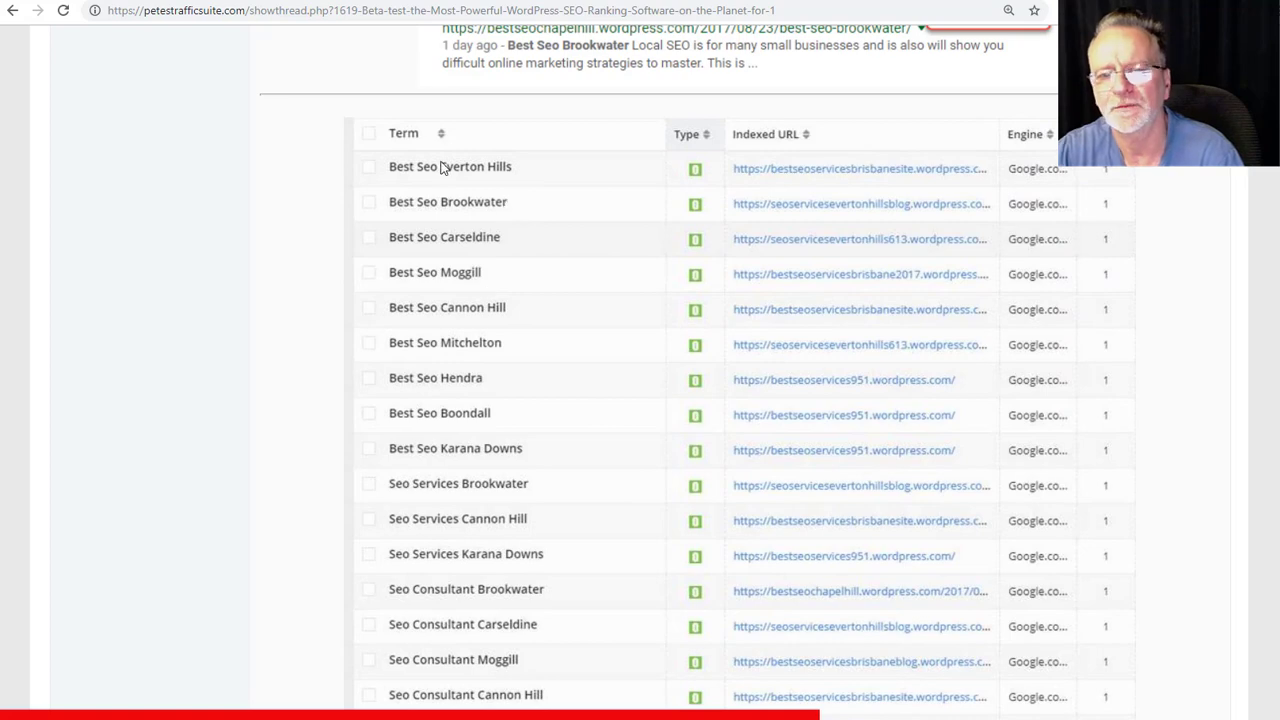
scroll(789, 375, down, 4)
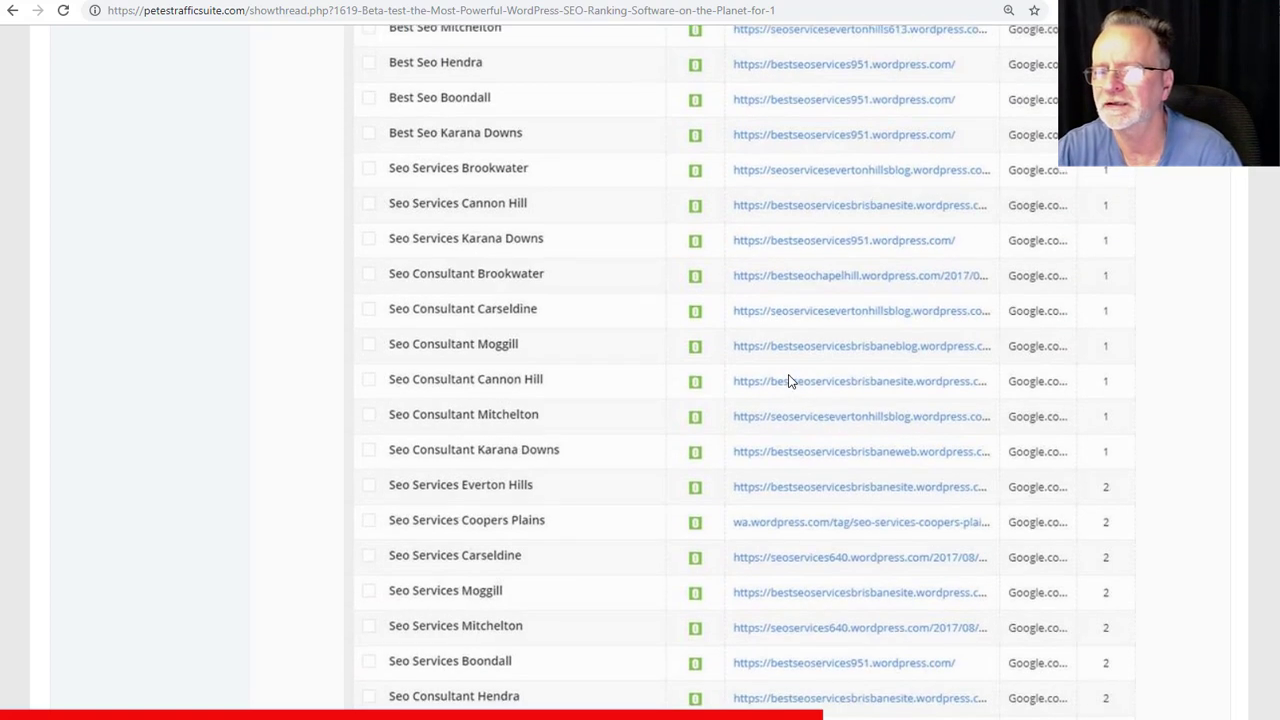
scroll(785, 372, up, 7)
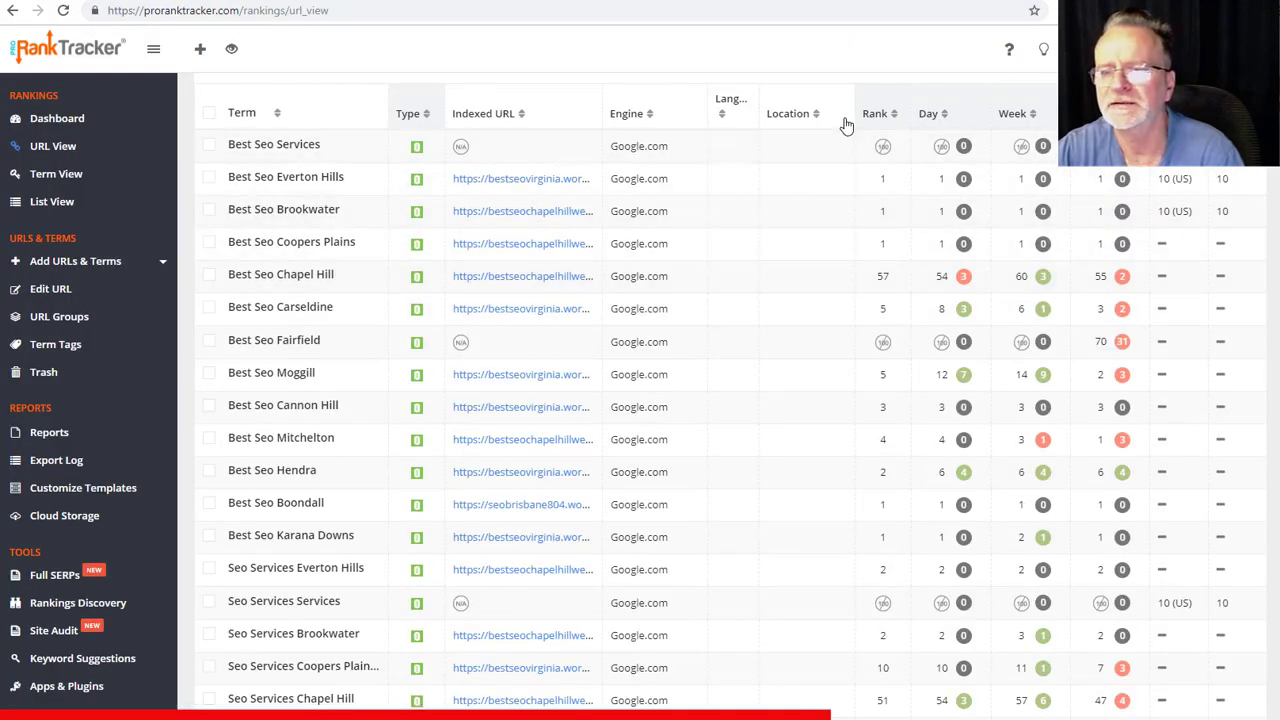
- Sort the ProRankTracker ranking table by rank, best first
click(872, 116)
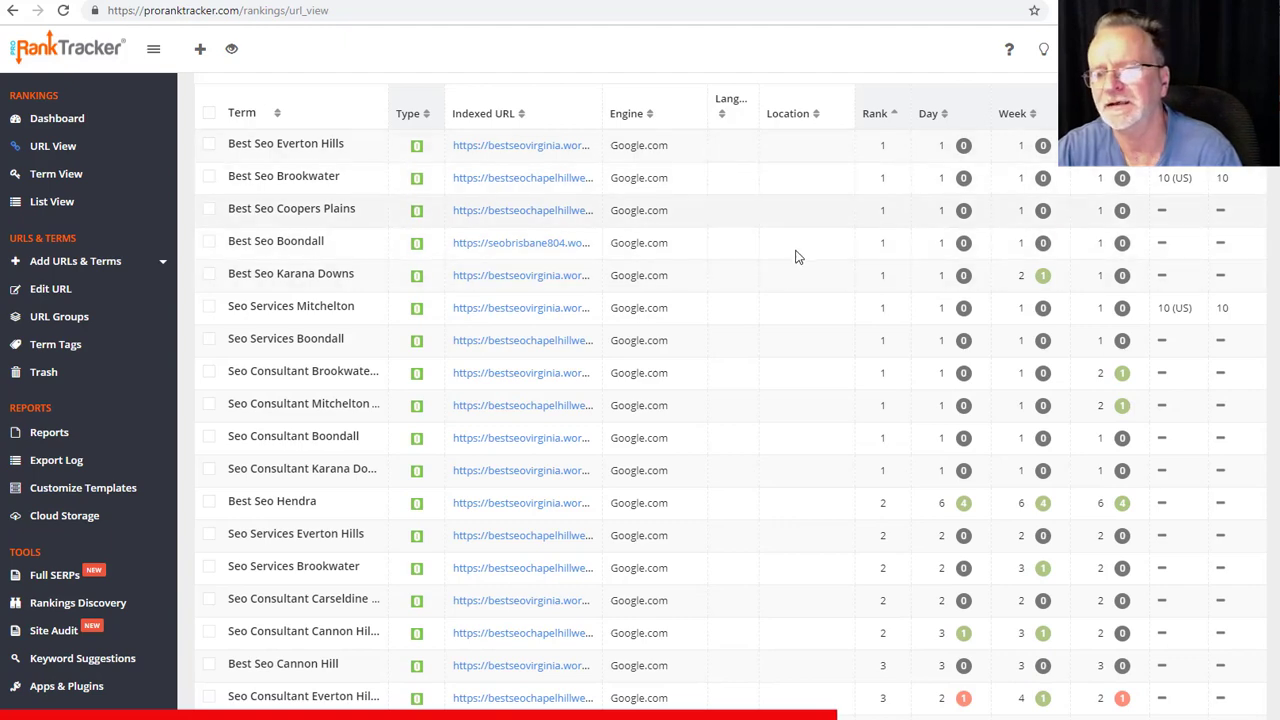
scroll(795, 258, down, 1)
scroll(795, 258, down, 3)
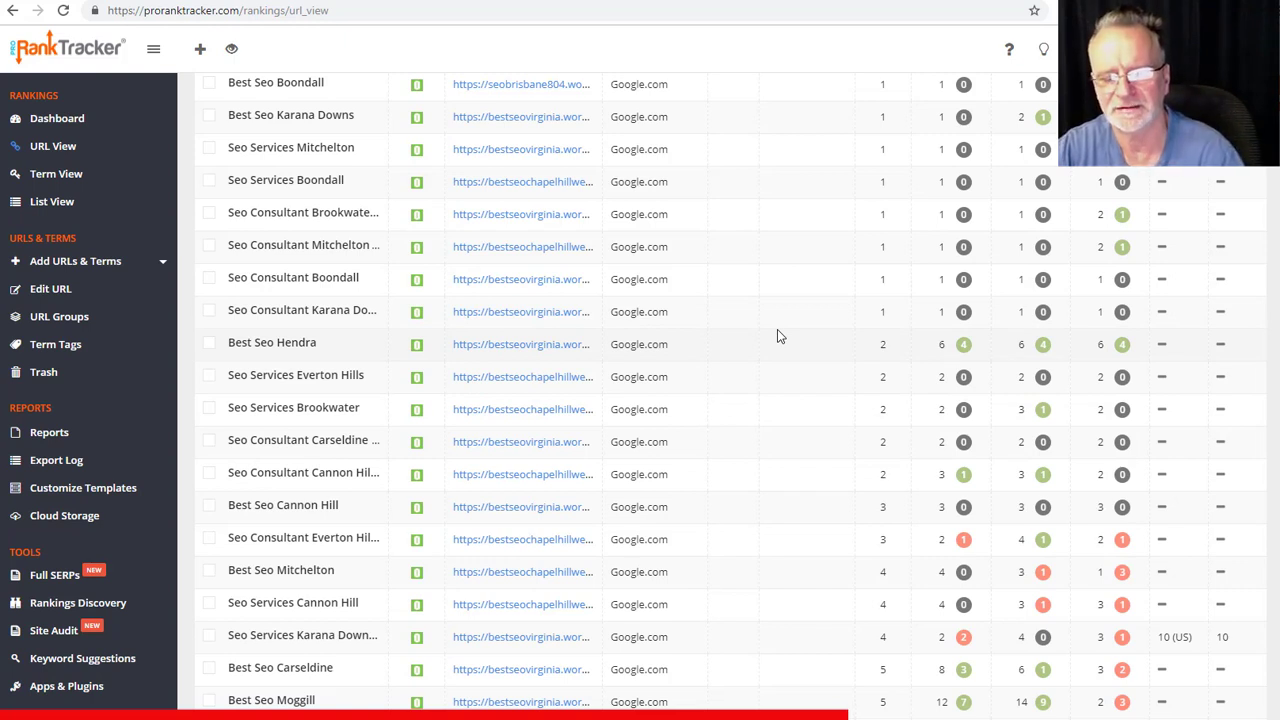
scroll(777, 329, up, 3)
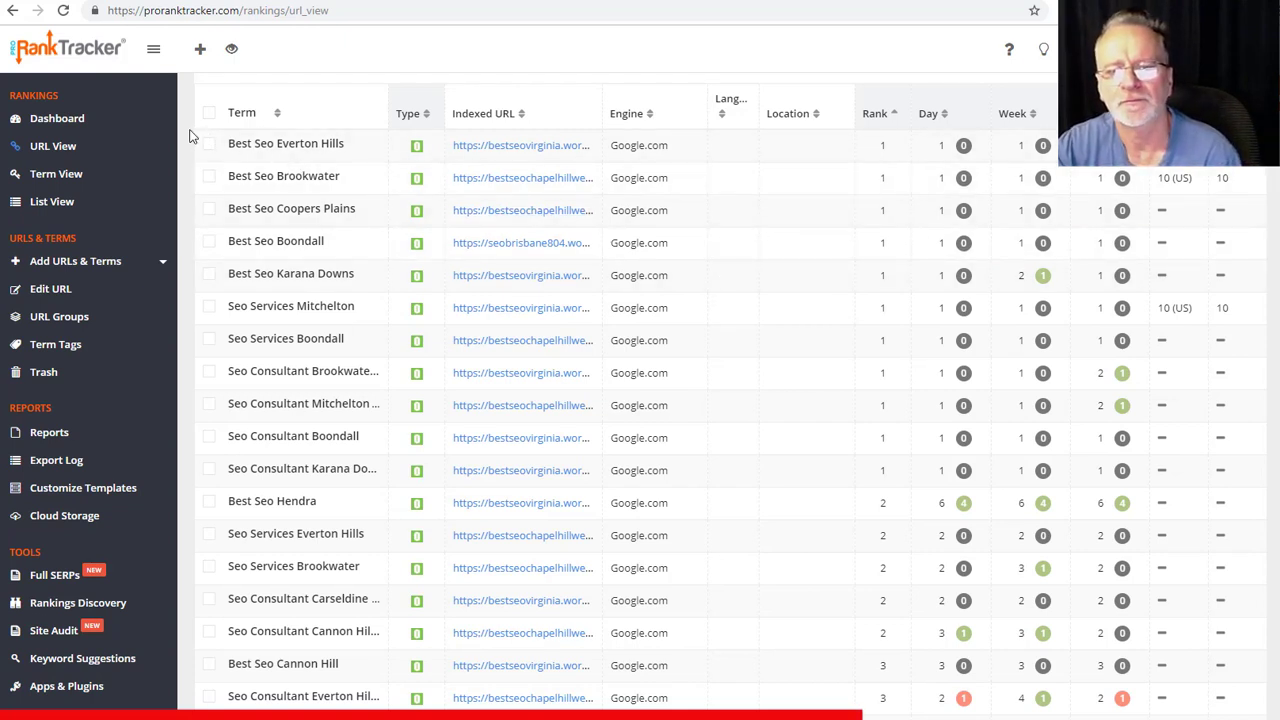
- Copy the table header and top ranking rows, then create a new blank Google spreadsheet
drag(191, 134, 858, 563)
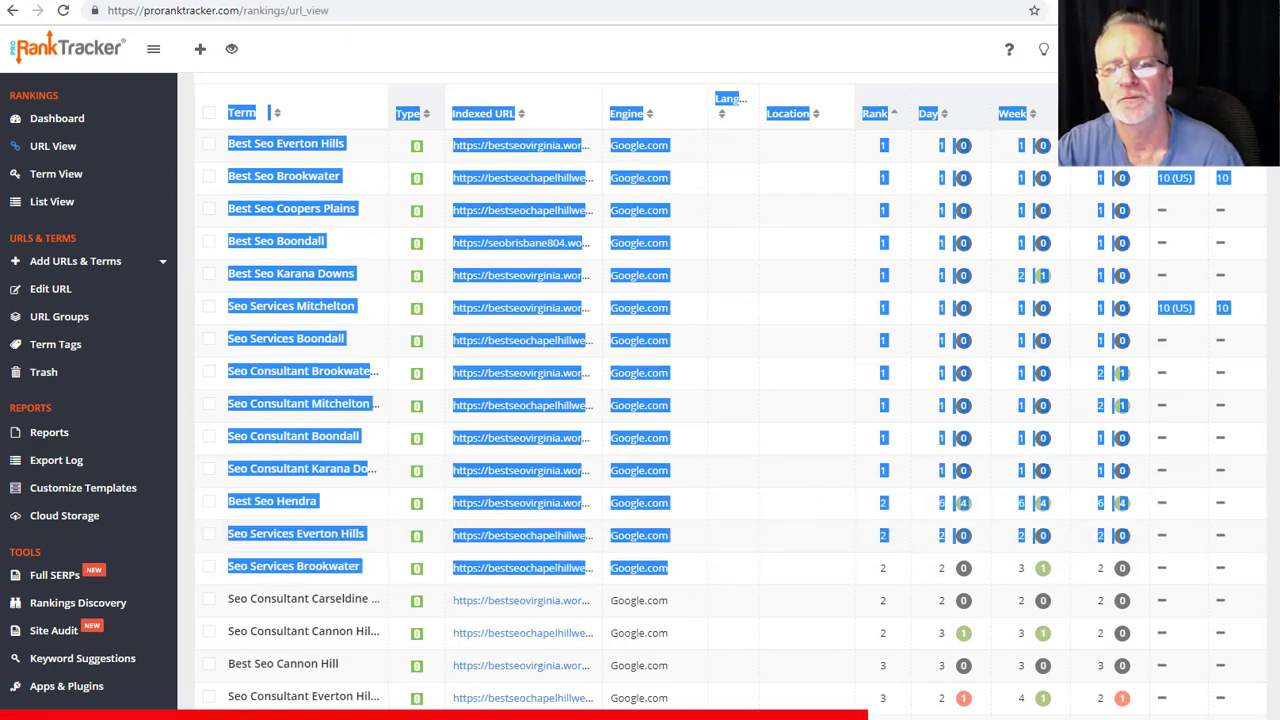
key(ctrl+Tab)
click(287, 287)
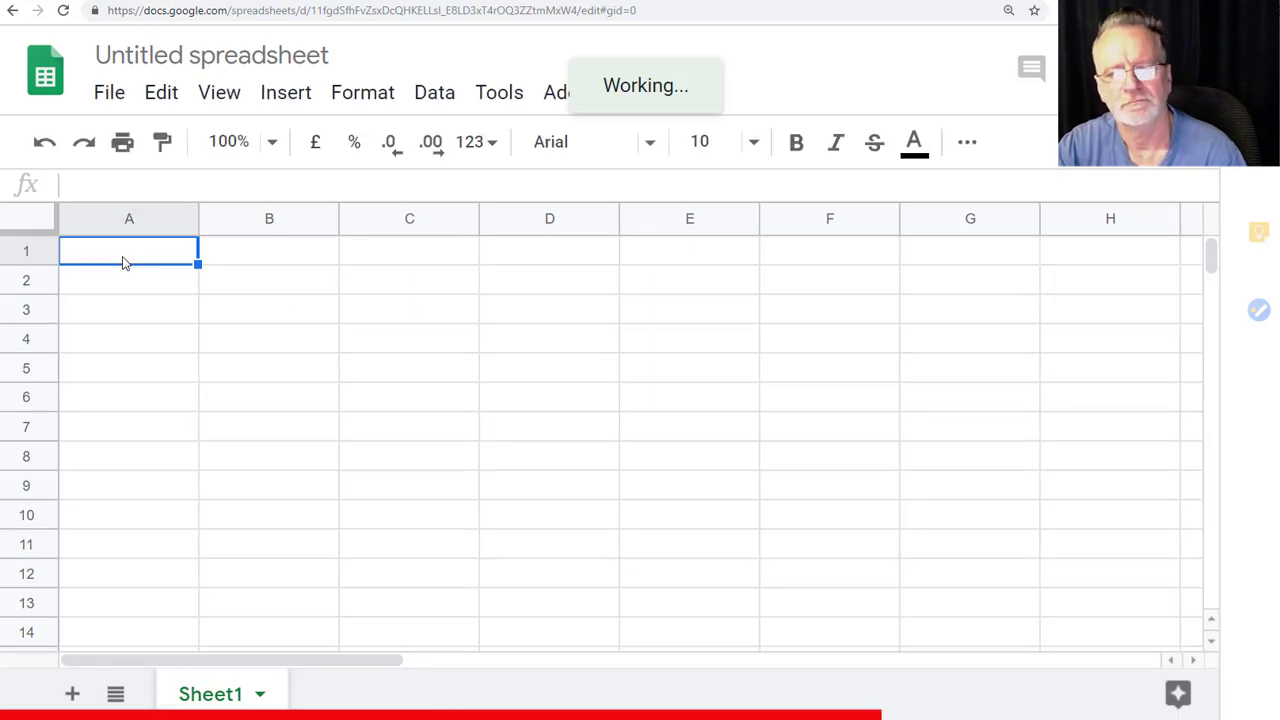
- Paste the rankings table into the blank sheet and name the spreadsheet 'demo 1'
key(ctrl+v)
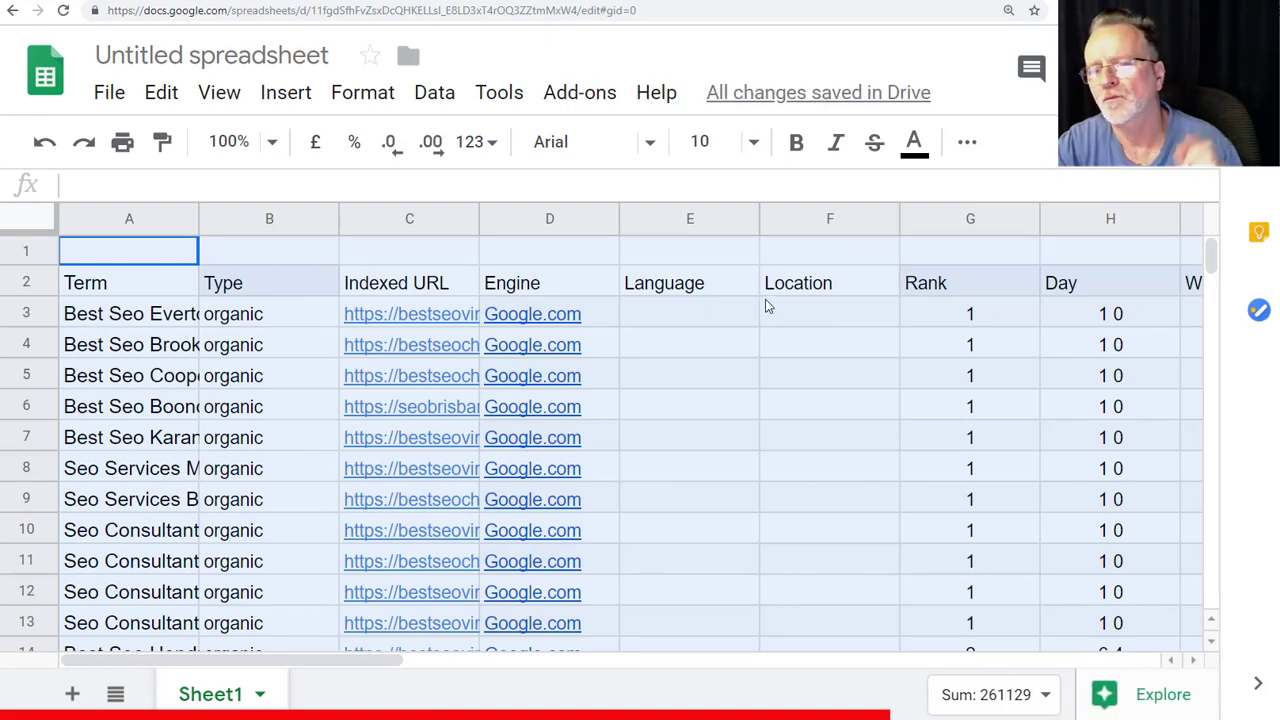
click(1160, 56)
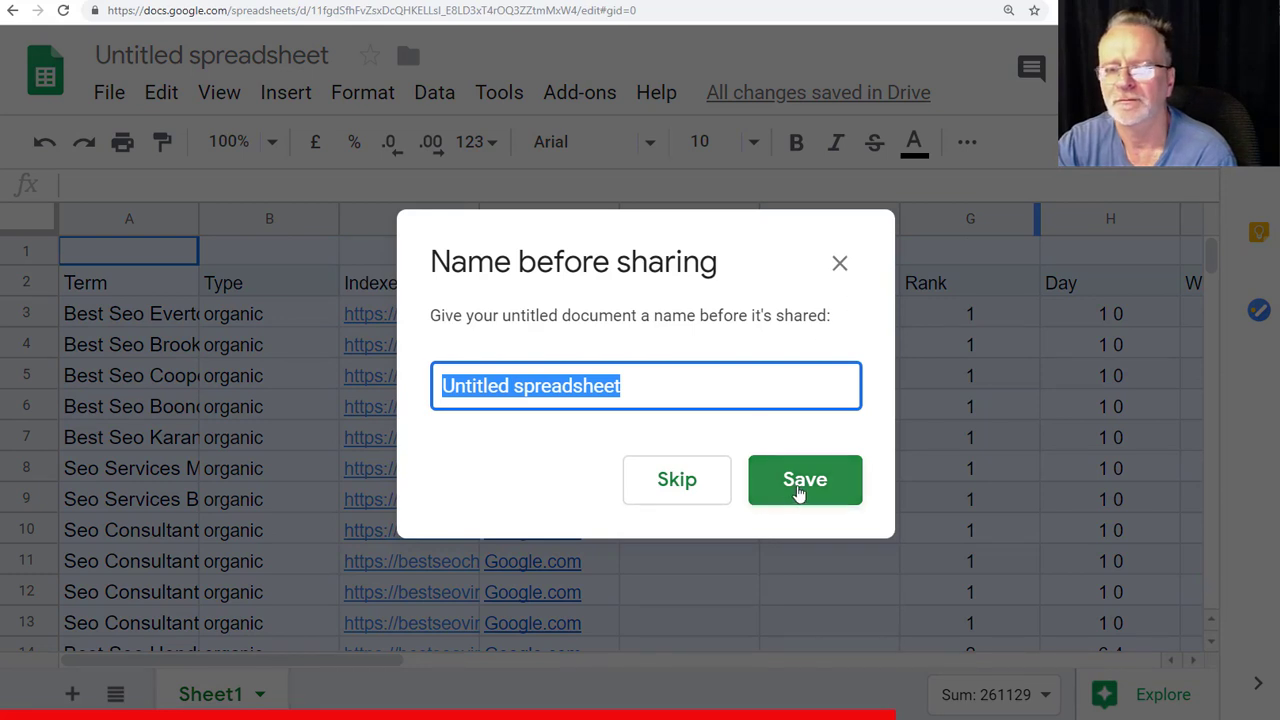
drag(800, 492, 594, 429)
drag(671, 391, 443, 386)
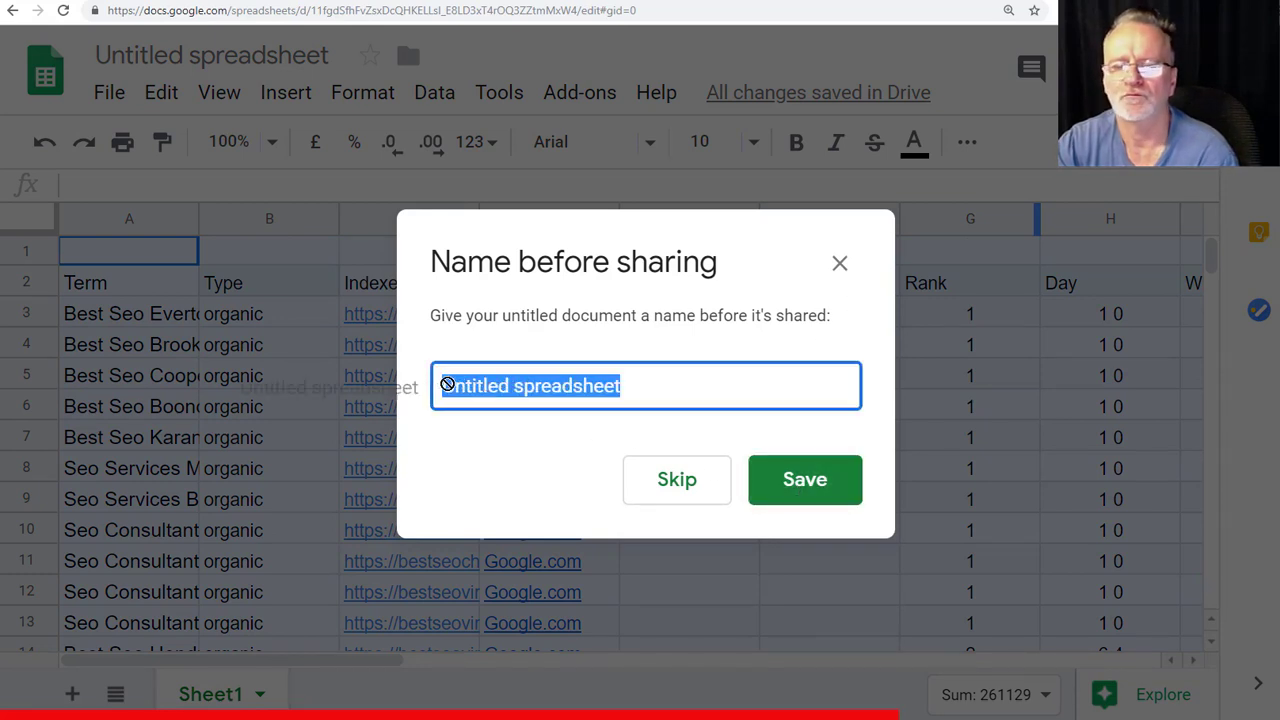
text(demo 1)
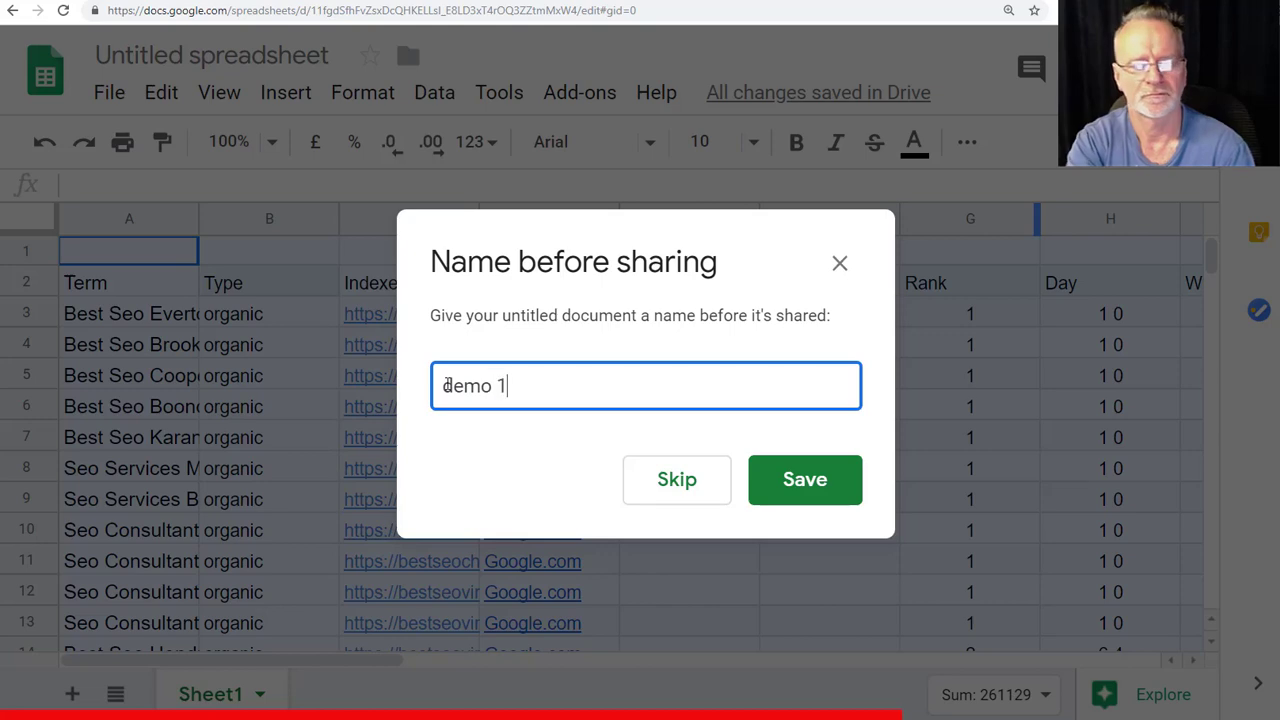
key(Return)
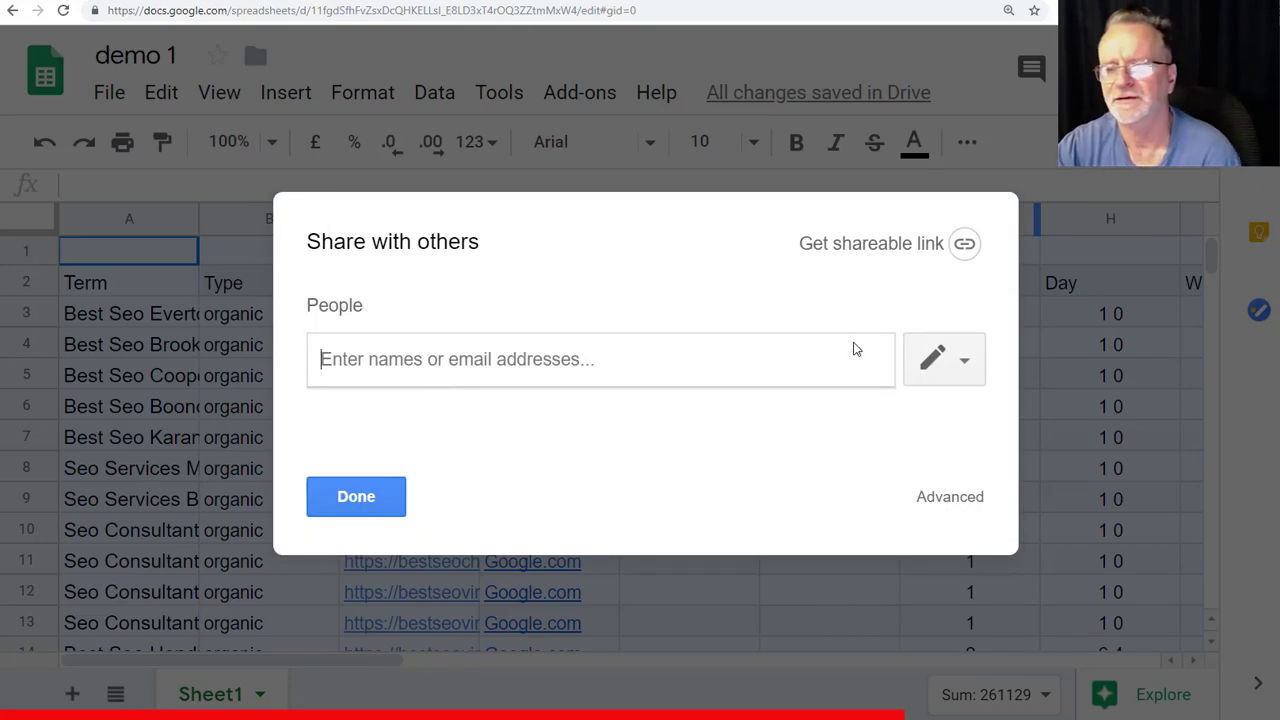
- Make demo 1 public on the web and copy its share link
click(932, 500)
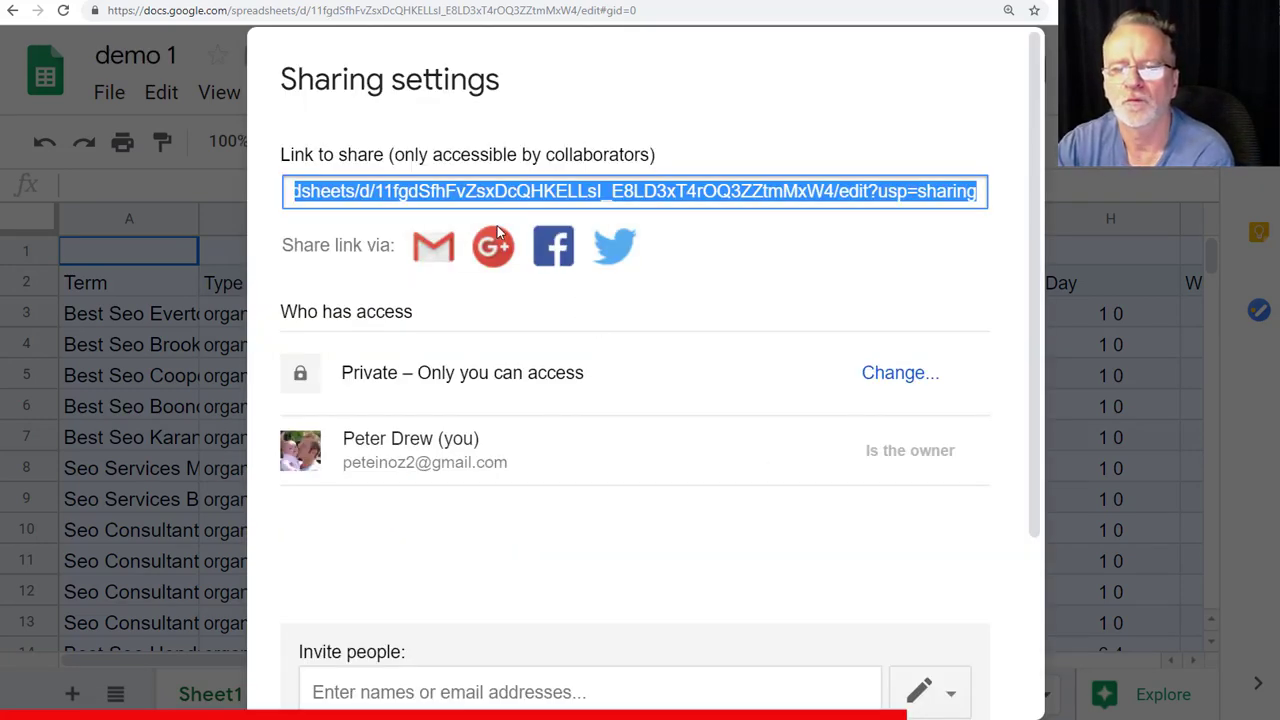
click(911, 374)
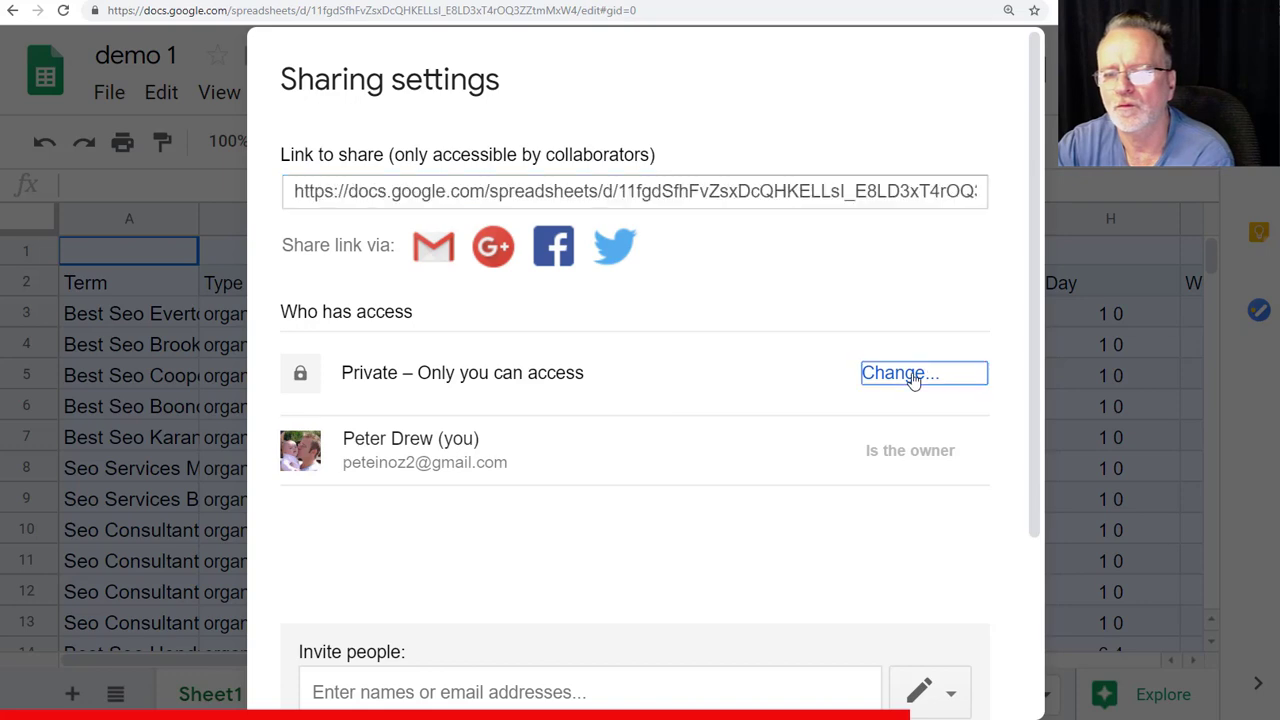
click(344, 255)
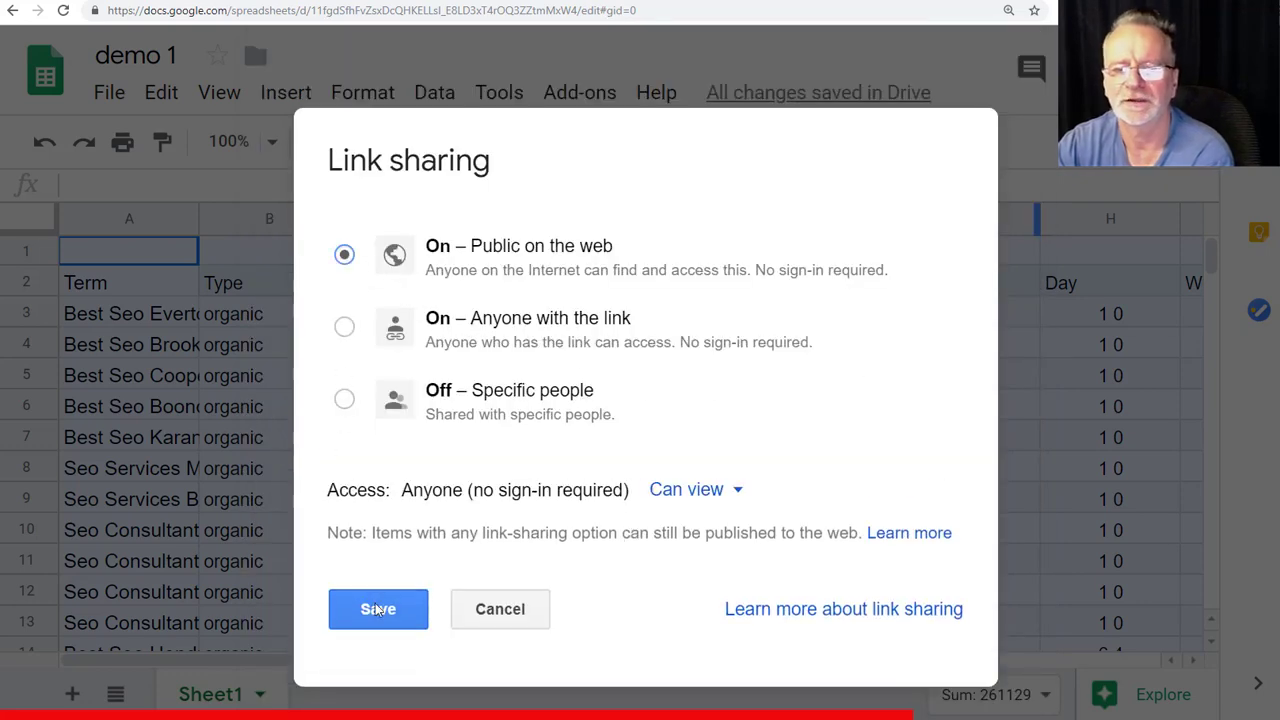
click(390, 613)
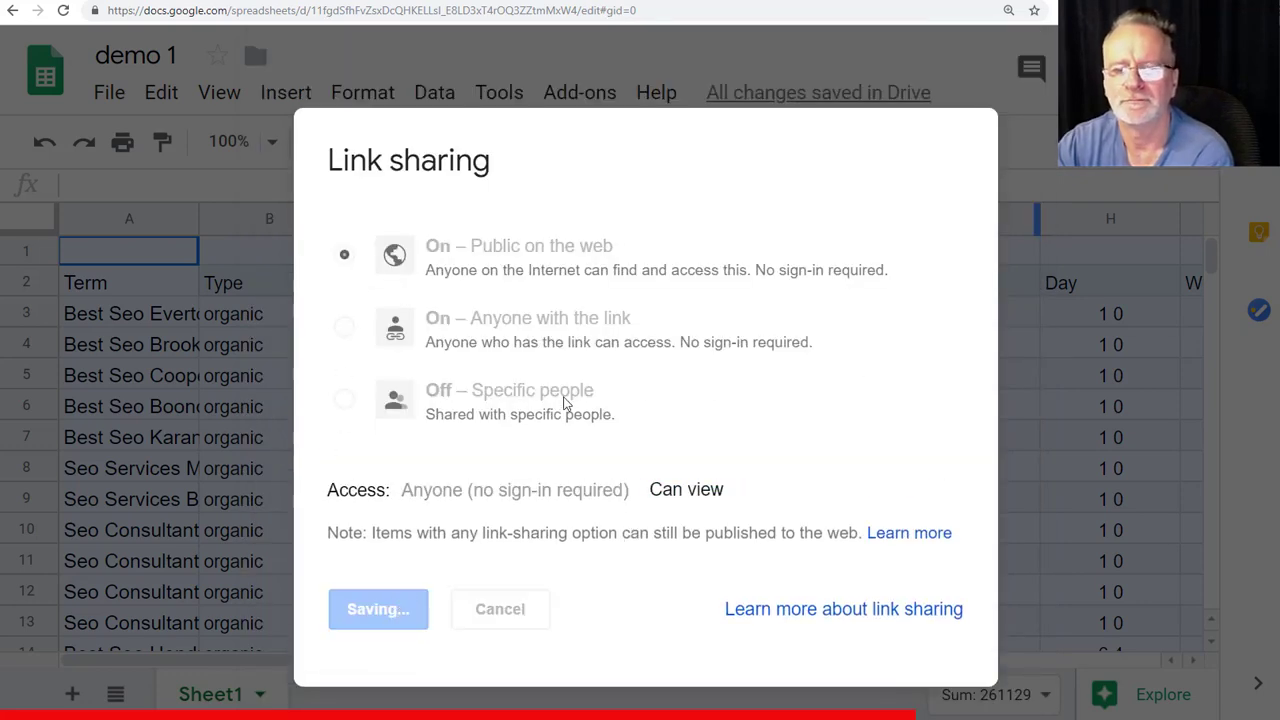
right_click(563, 191)
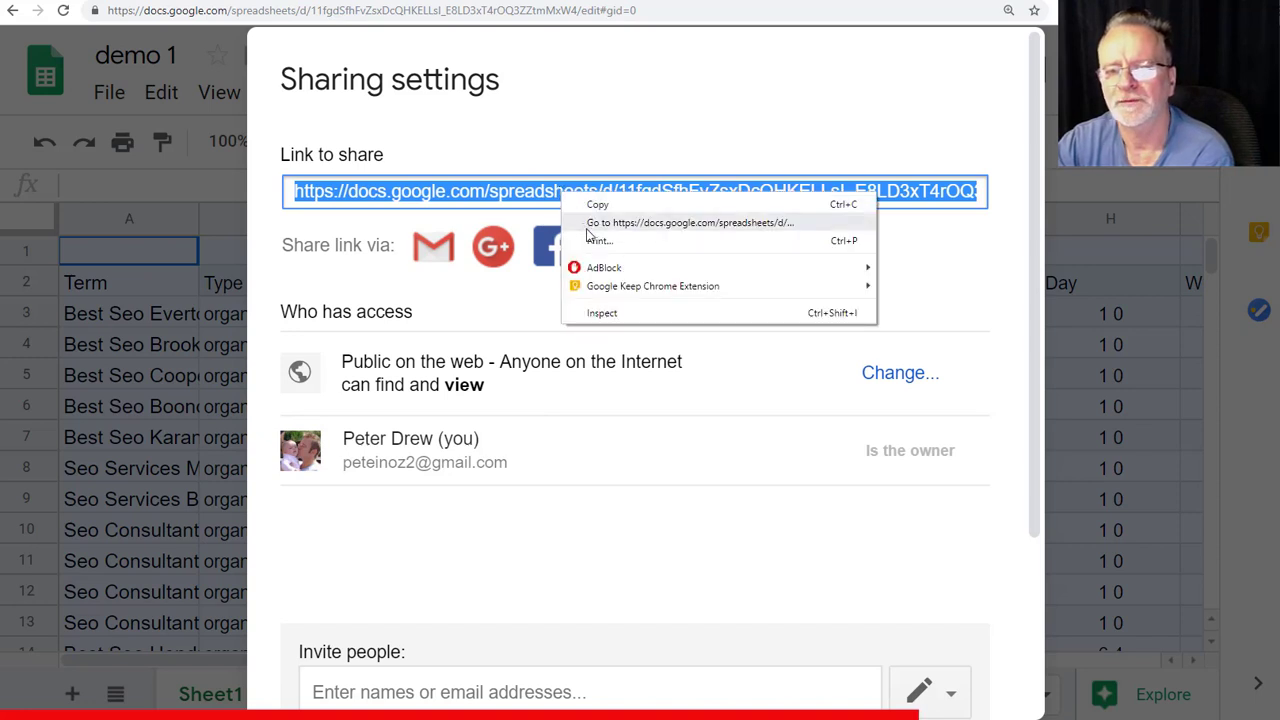
click(593, 207)
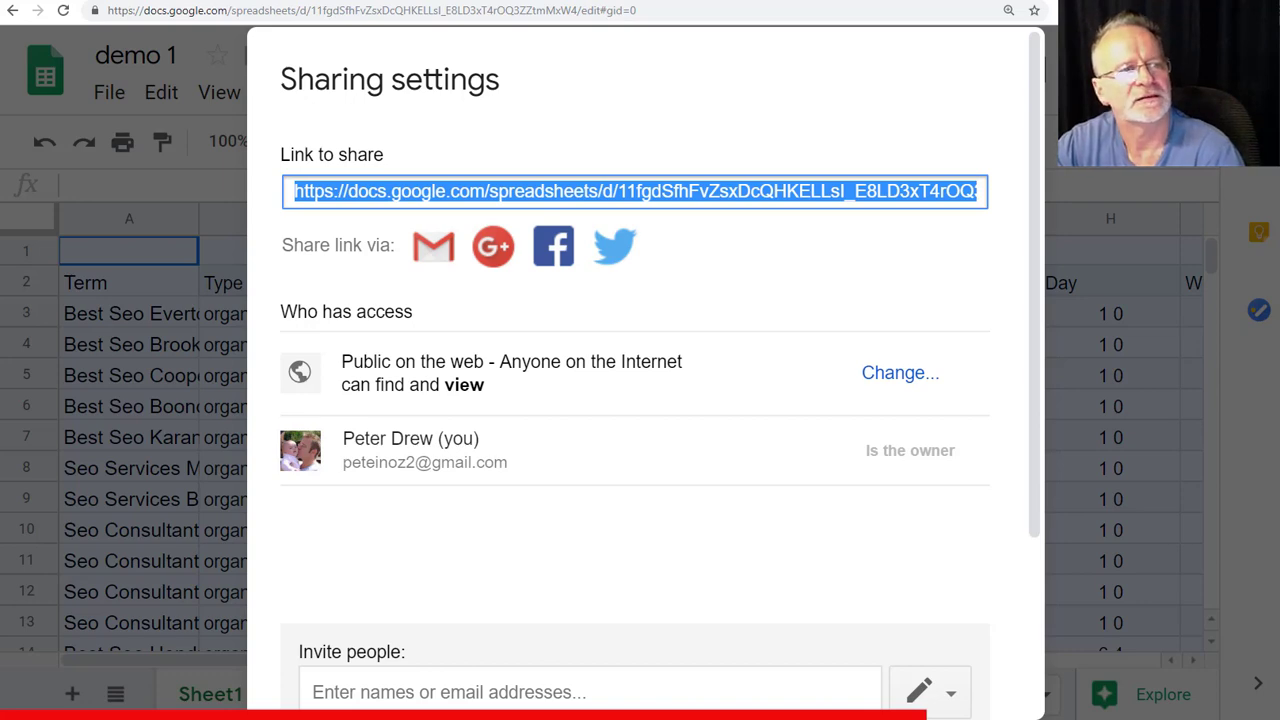
drag(286, 51, 439, 55)
- Load the Cannon Hill Brisbane Australia profile and advance to the creation options step
click(490, 232)
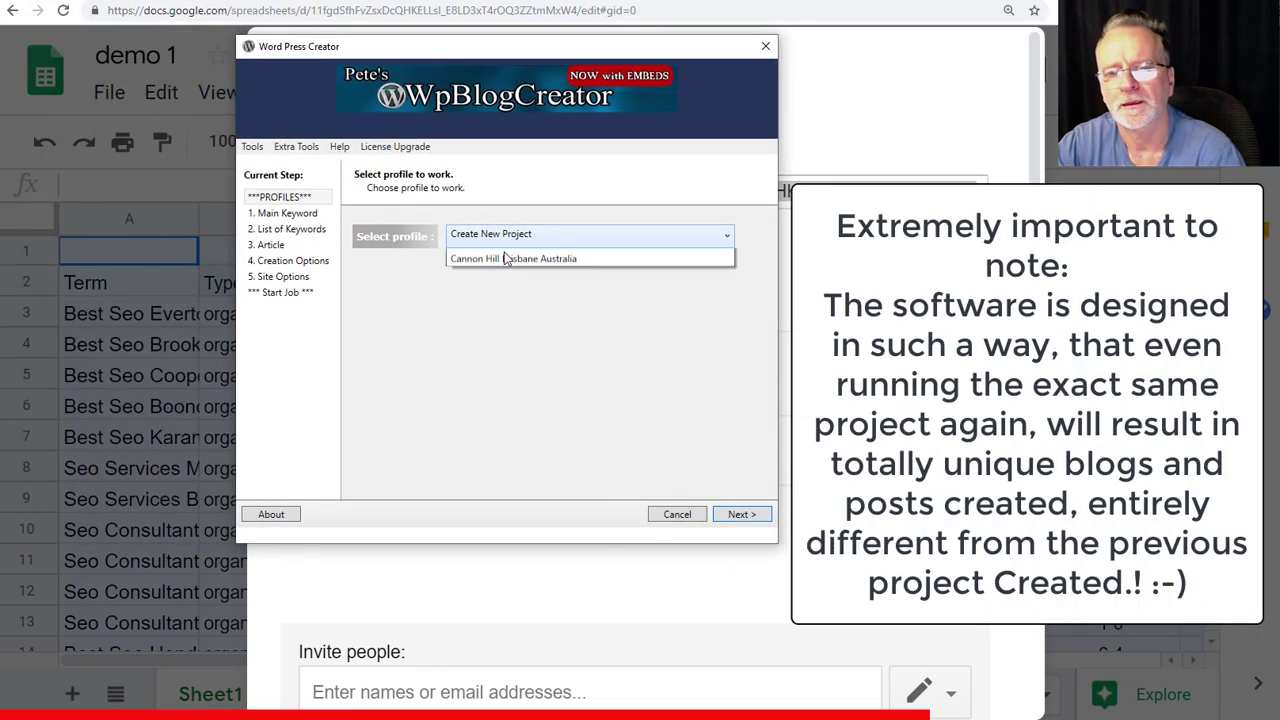
click(541, 367)
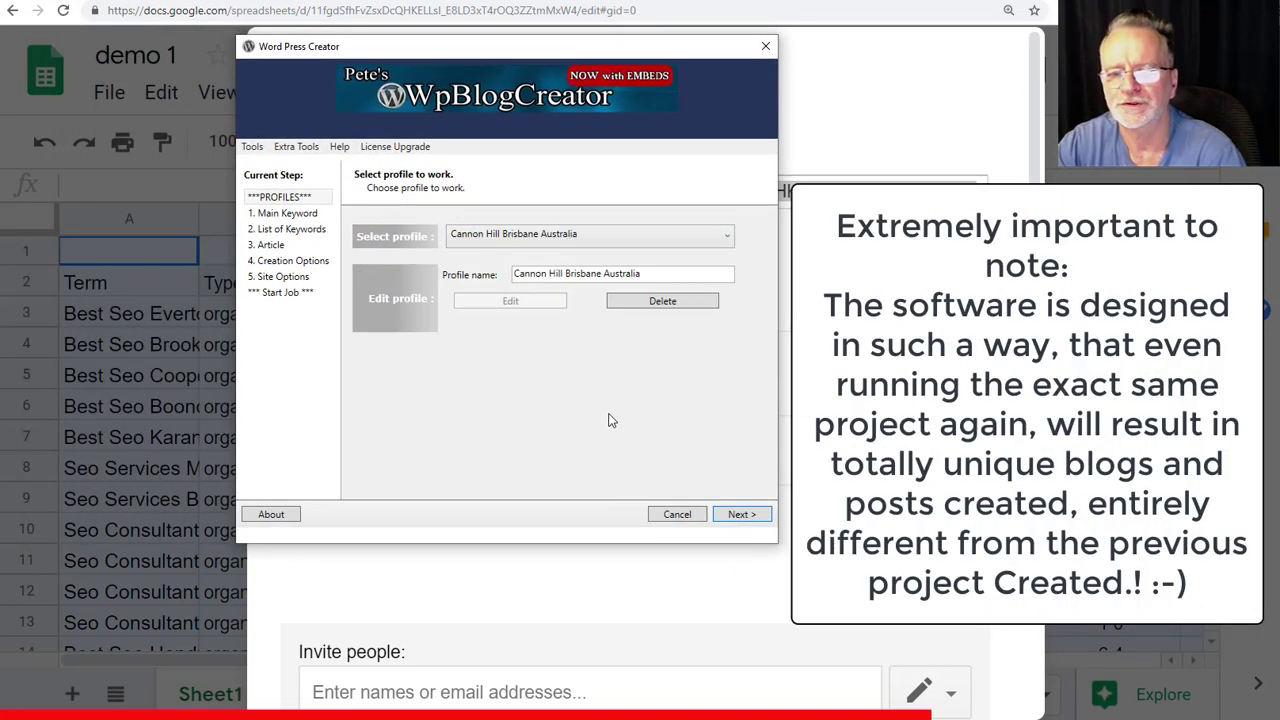
click(741, 514)
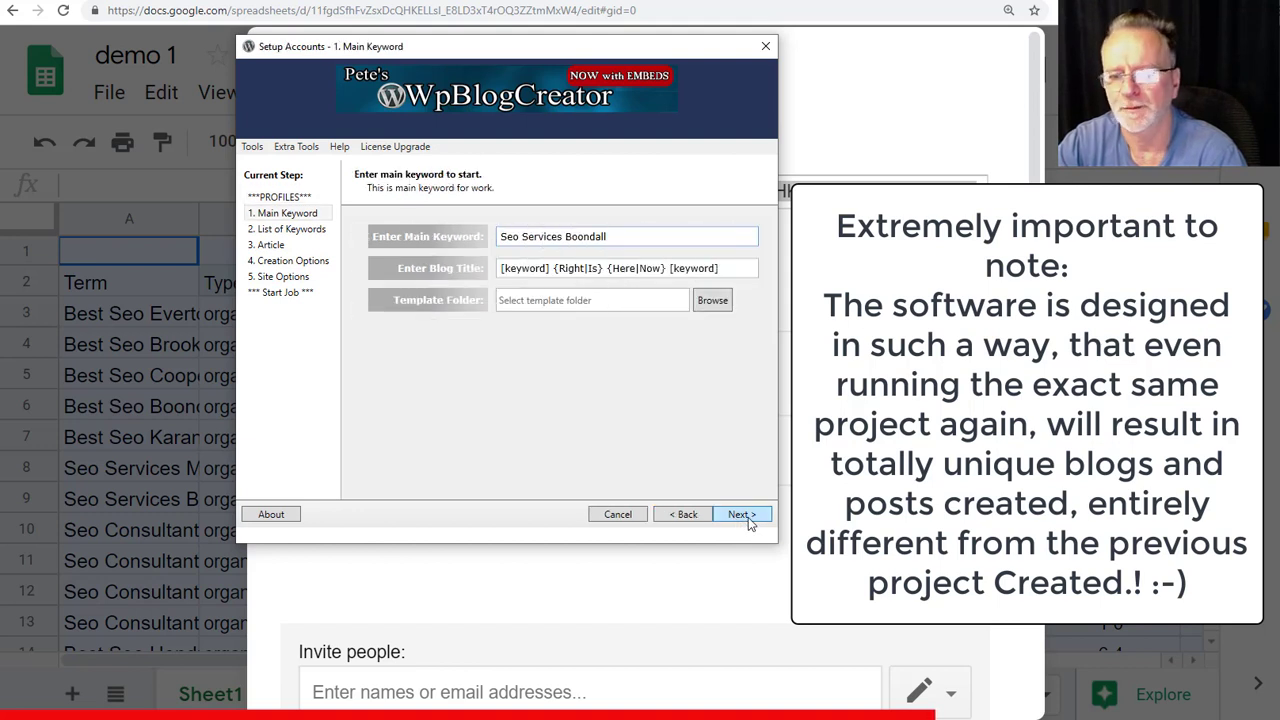
click(741, 514)
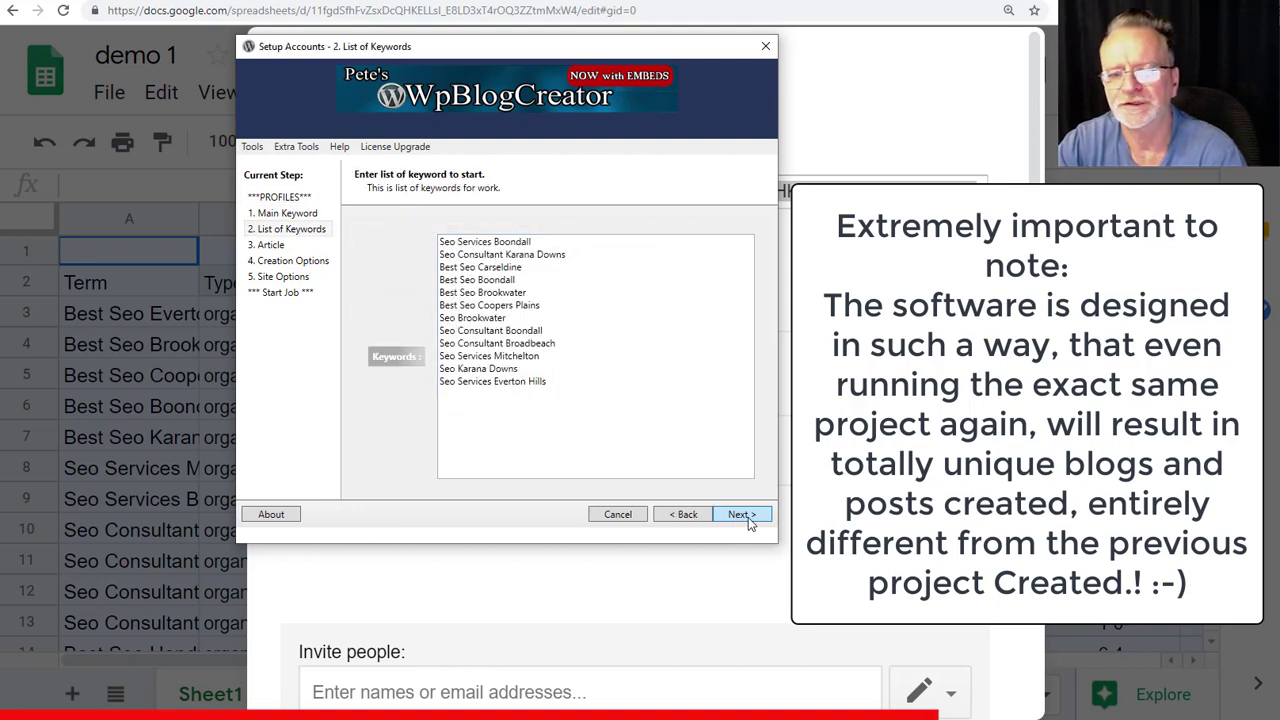
click(741, 514)
click(748, 517)
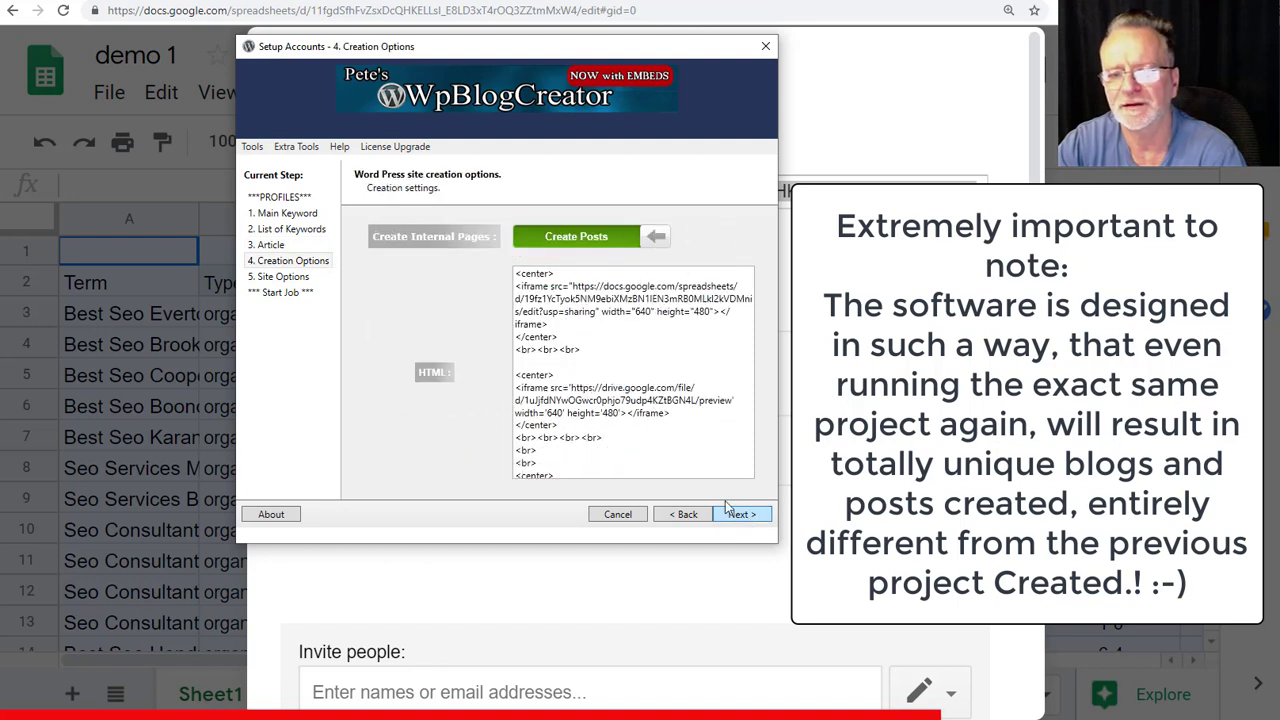
- Paste the Google Sheets link into the post HTML, then delete that misplaced copy
scroll(660, 390, down, 5)
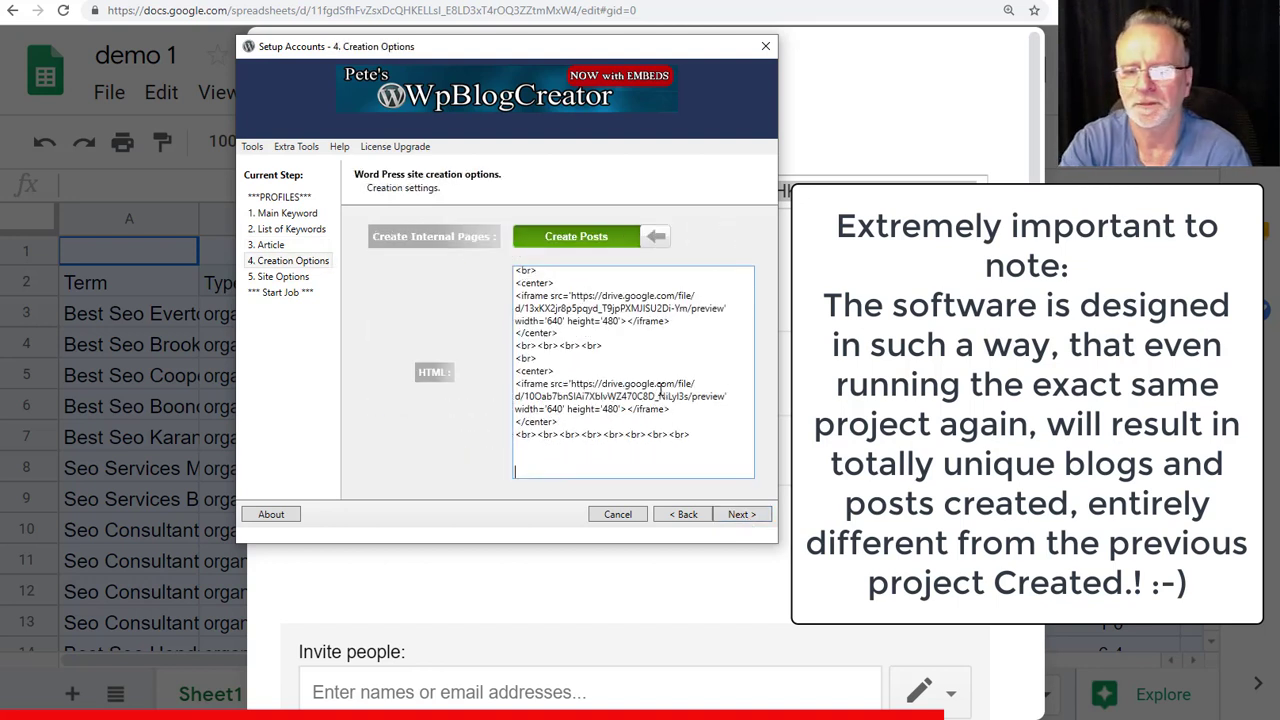
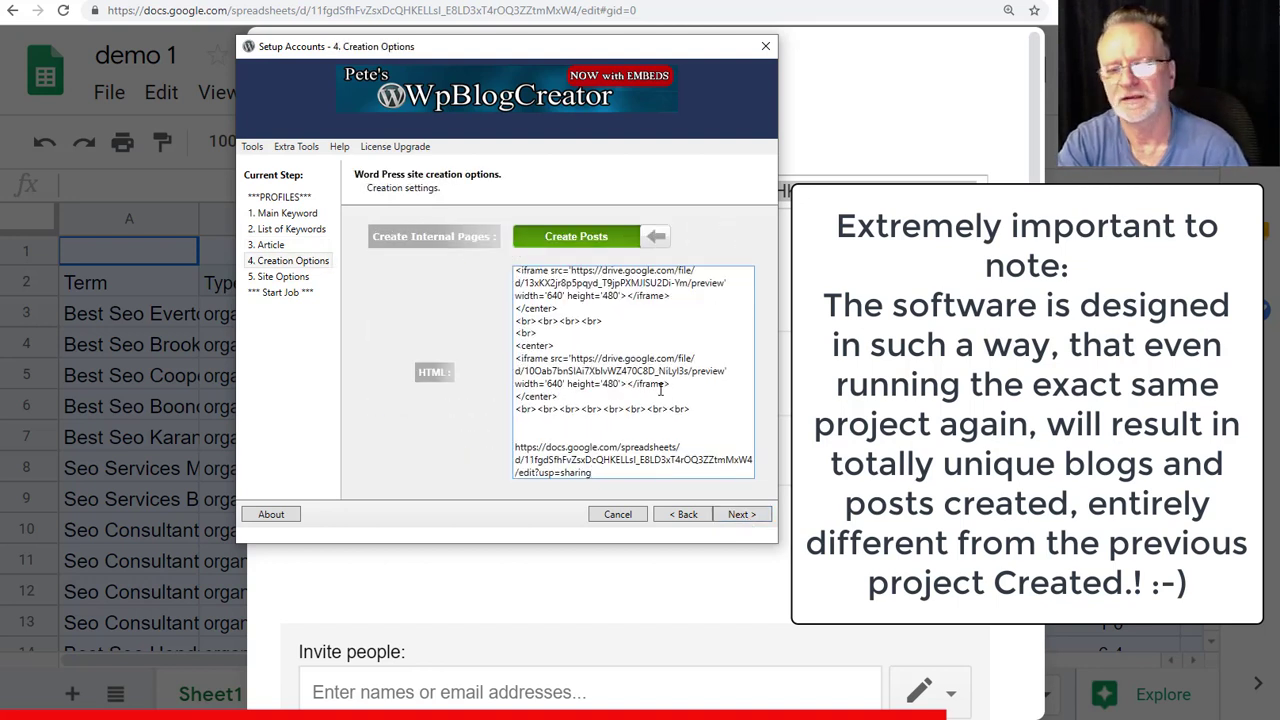
key(shift+Home)
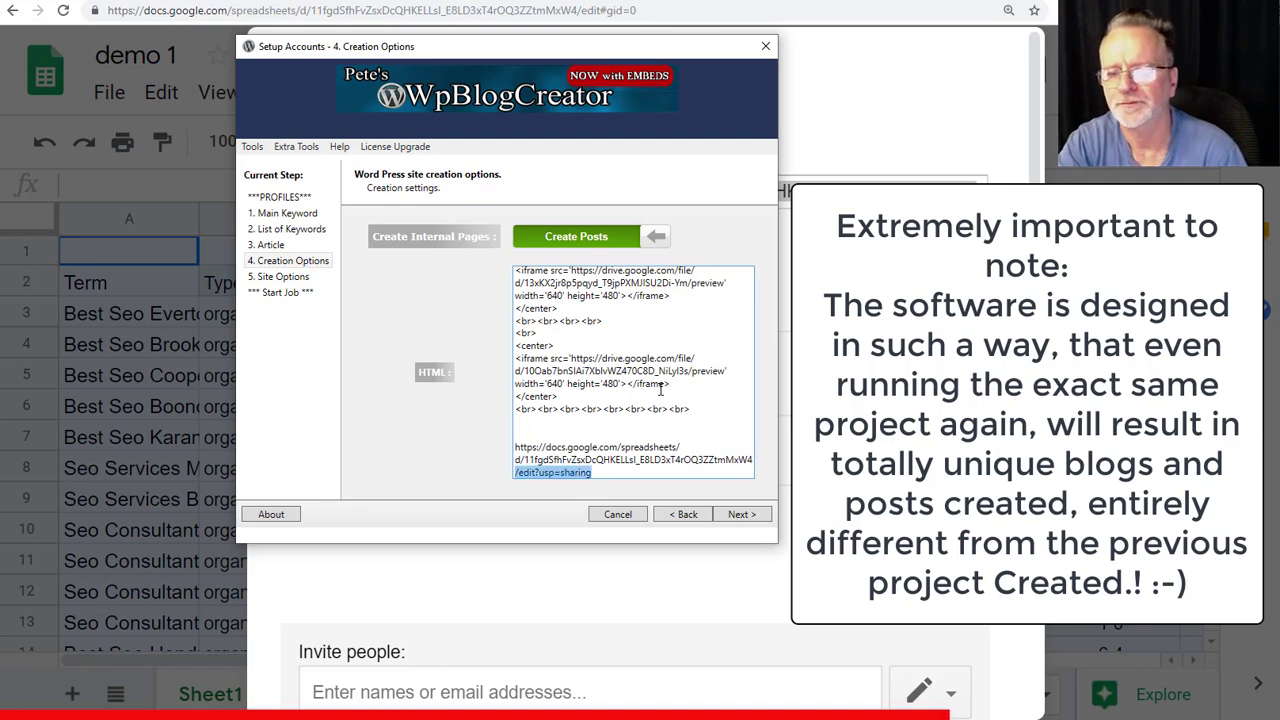
key(shift+Up)
key(shift+Up)
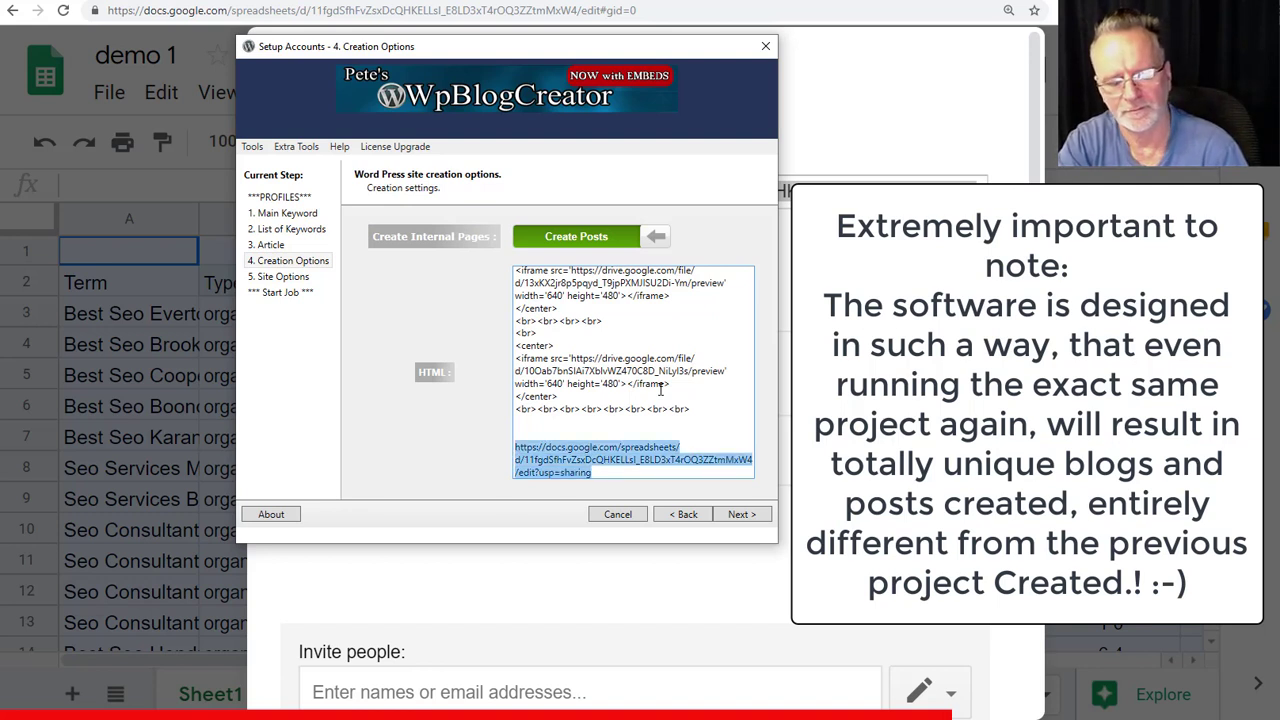
key(Up)
key(Up)
key(Up)
key(Up)
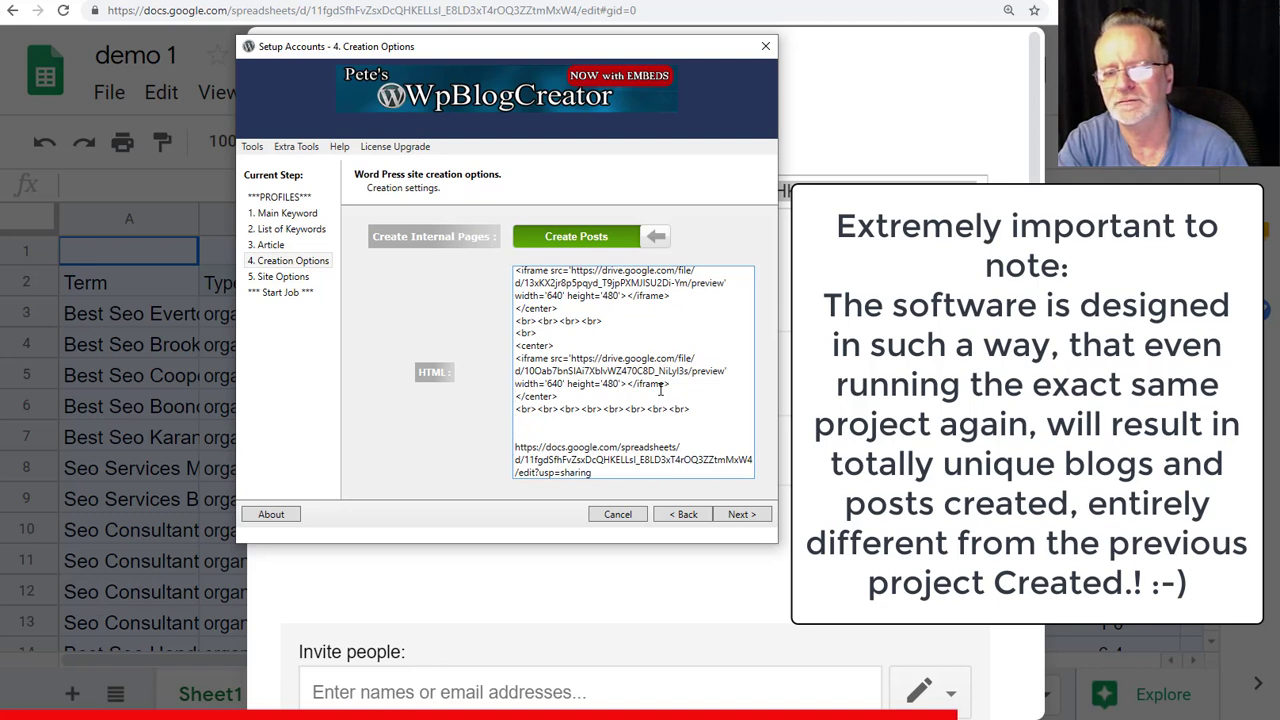
click(537, 333)
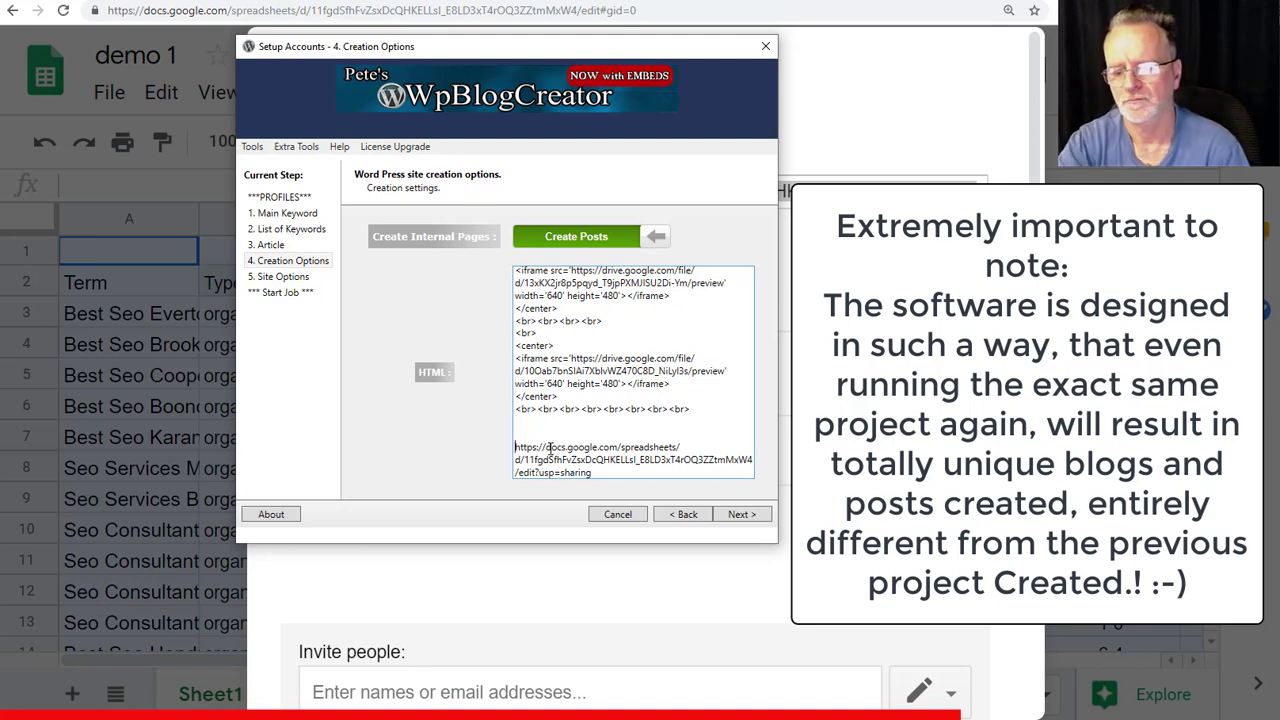
key(shift+Down)
key(shift+Down)
key(shift+Down)
key(ctrl+c)
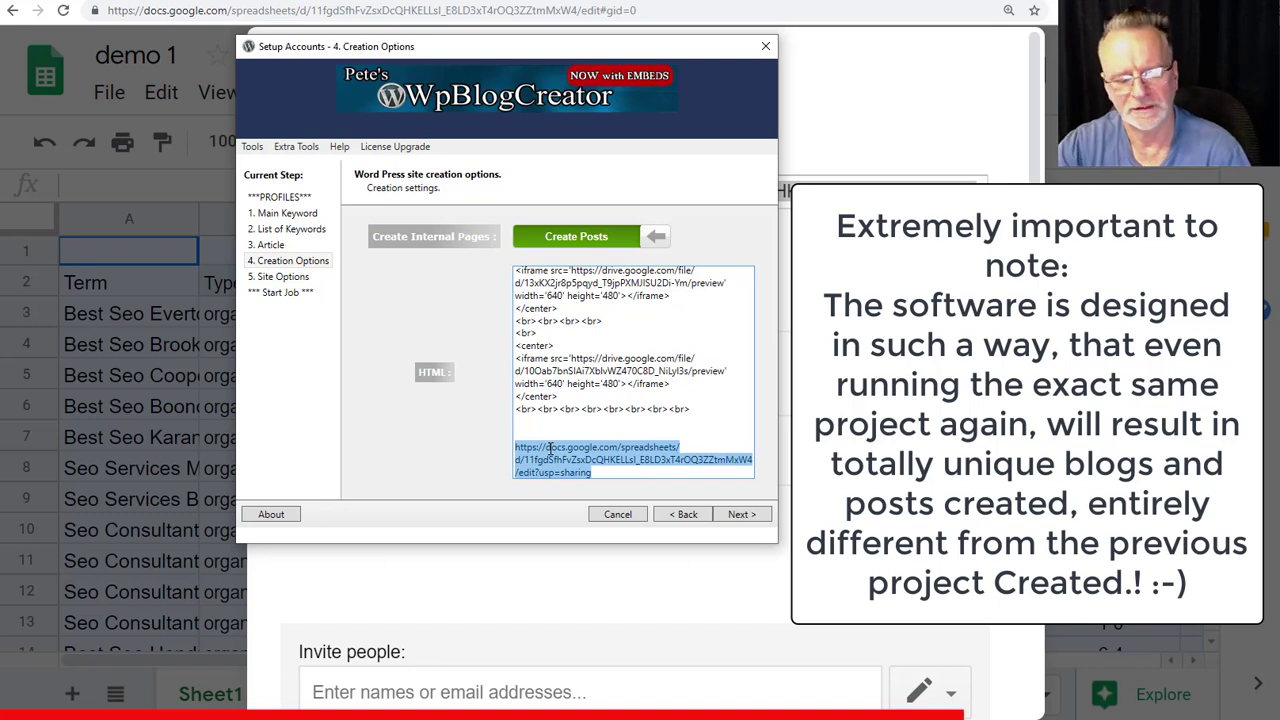
key(Delete)
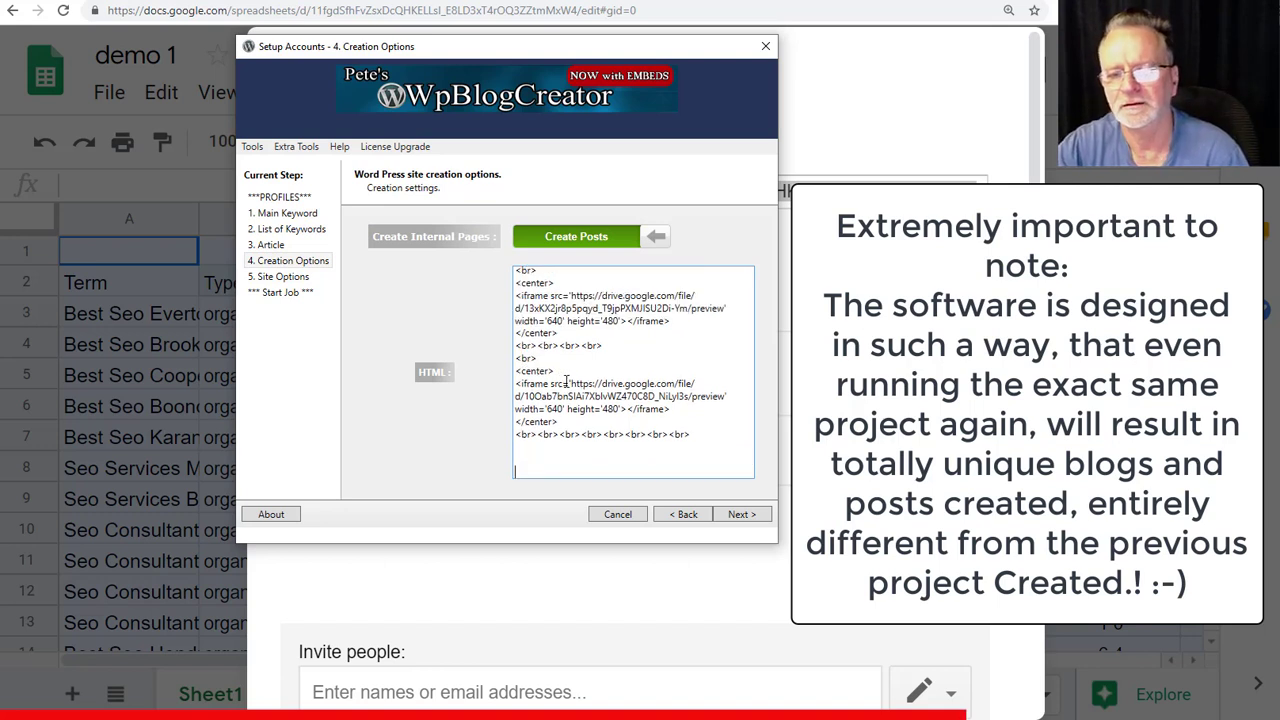
- Replace the second iframe's drive URL with the sheet URL and advance to Start Job
key(shift+Down)
key(shift+Right)
key(shift+Right)
key(shift+Right)
key(shift+Right)
key(shift+Right)
key(shift+Right)
key(shift+Right)
key(shift+Right)
key(shift+Right)
key(shift+Right)
key(shift+Right)
key(shift+Right)
key(shift+Right)
key(shift+Right)
key(shift+Right)
key(shift+Right)
key(shift+Right)
key(shift+Right)
key(shift+Right)
key(shift+Right)
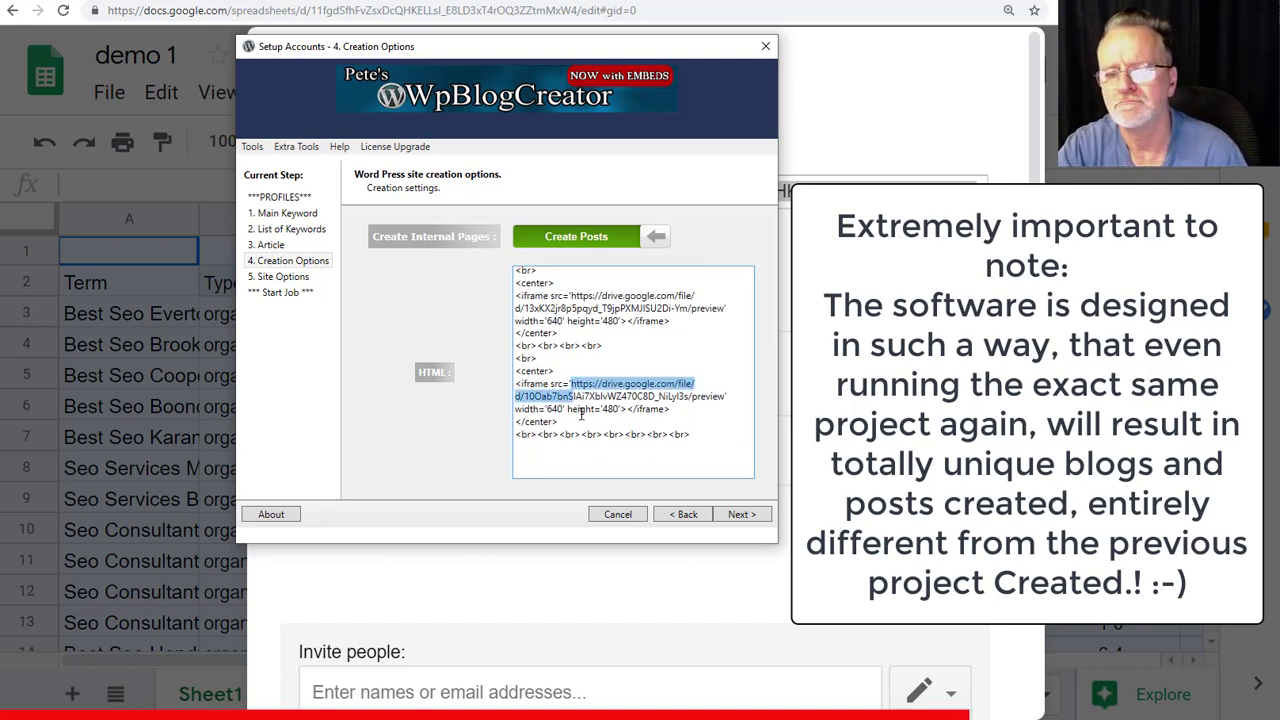
key(shift+Right)
key(shift+Right)
key(shift+Right)
key(shift+Right)
key(ctrl+v)
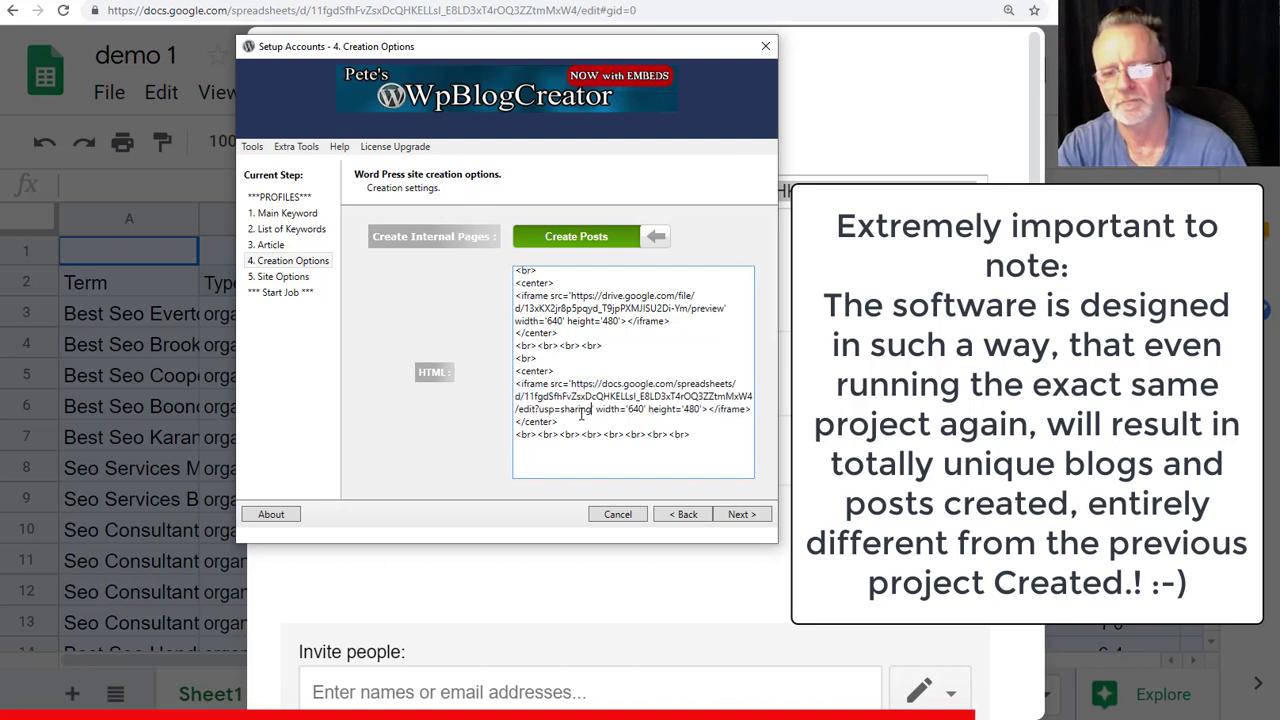
click(739, 517)
click(739, 517)
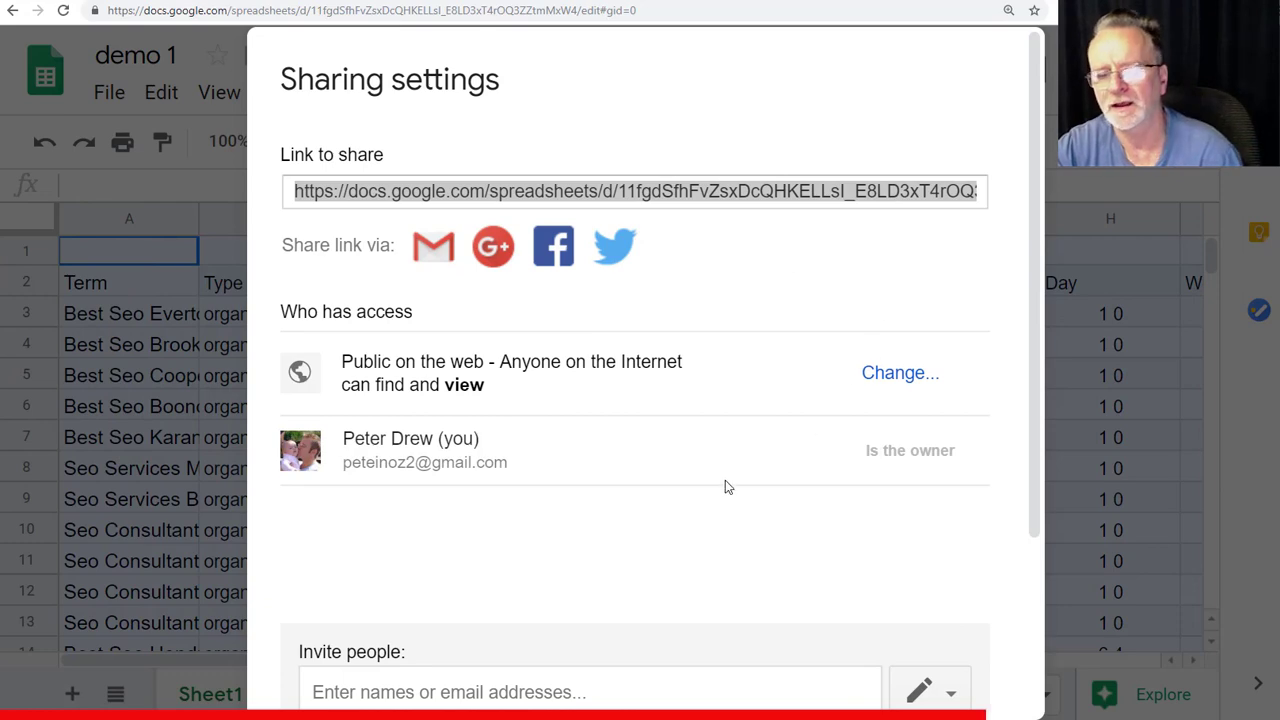
- Close the sharing settings and copy the indexed post URL from cell C3
scroll(849, 384, down, 3)
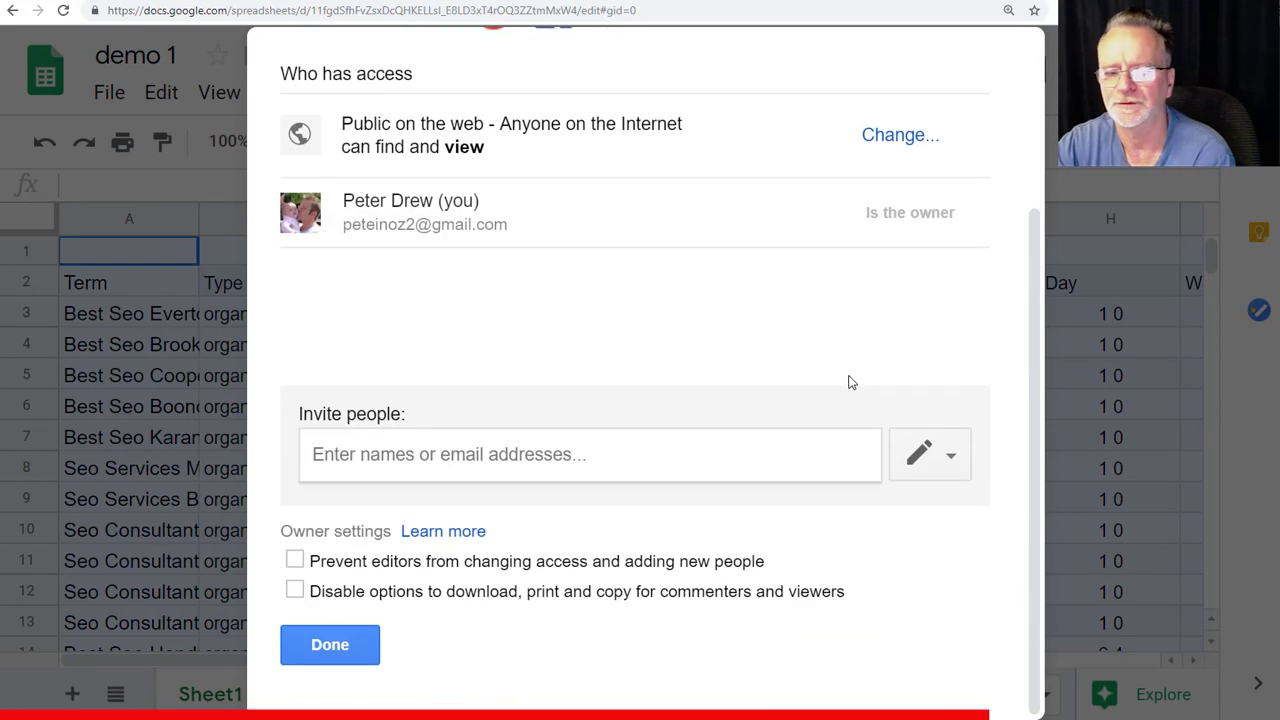
click(318, 646)
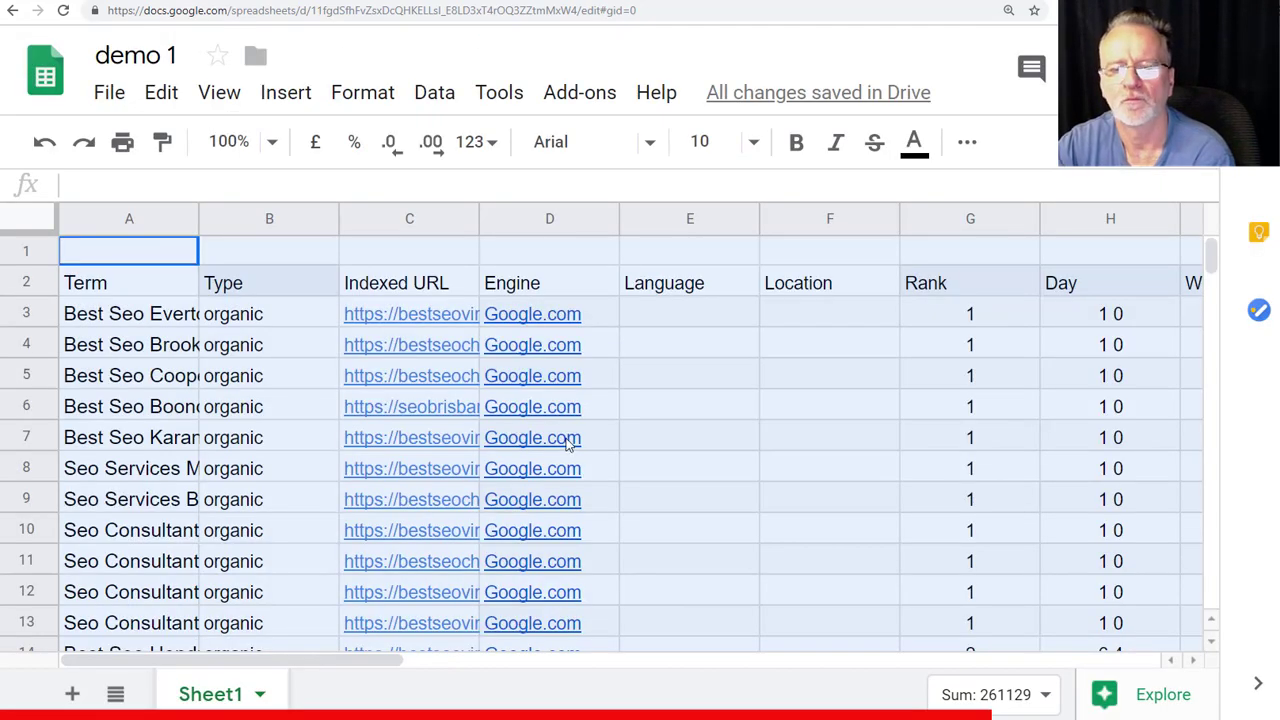
click(452, 318)
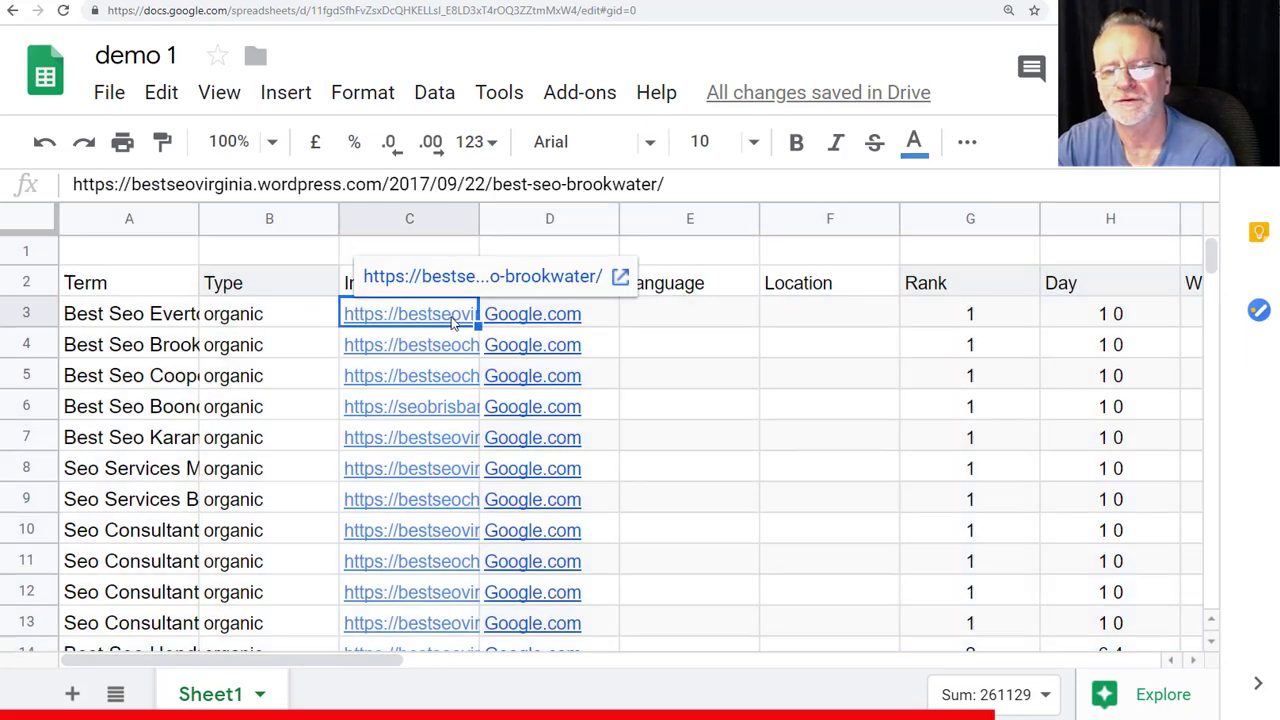
right_click(452, 318)
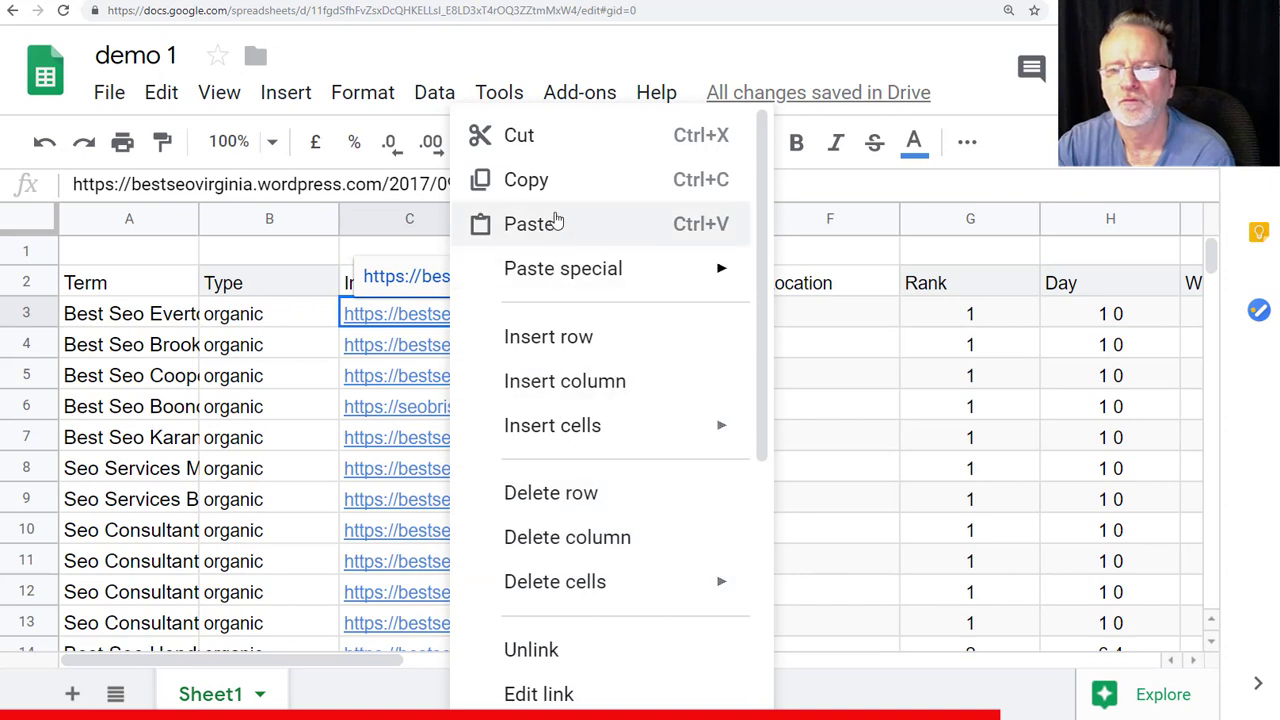
click(580, 187)
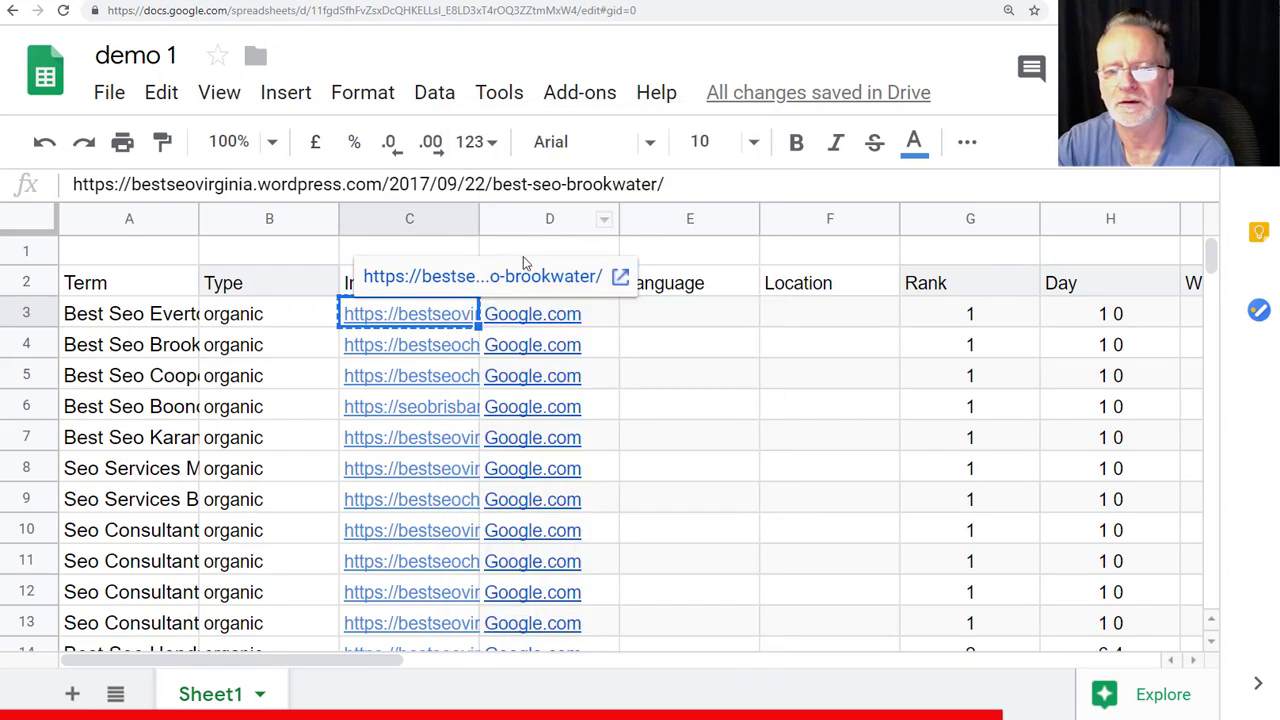
- Hyperlink 'Best Seo Everton Hills' in A3 to the copied post URL
click(133, 323)
double_click(133, 318)
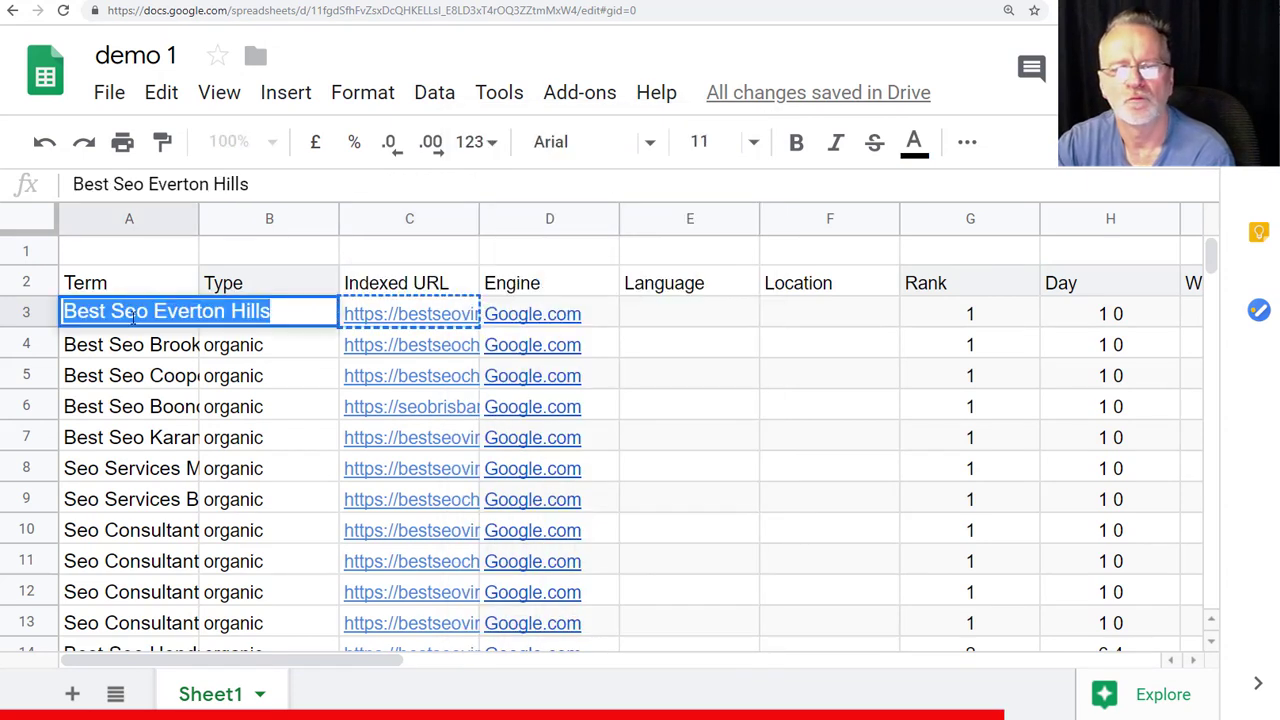
click(967, 141)
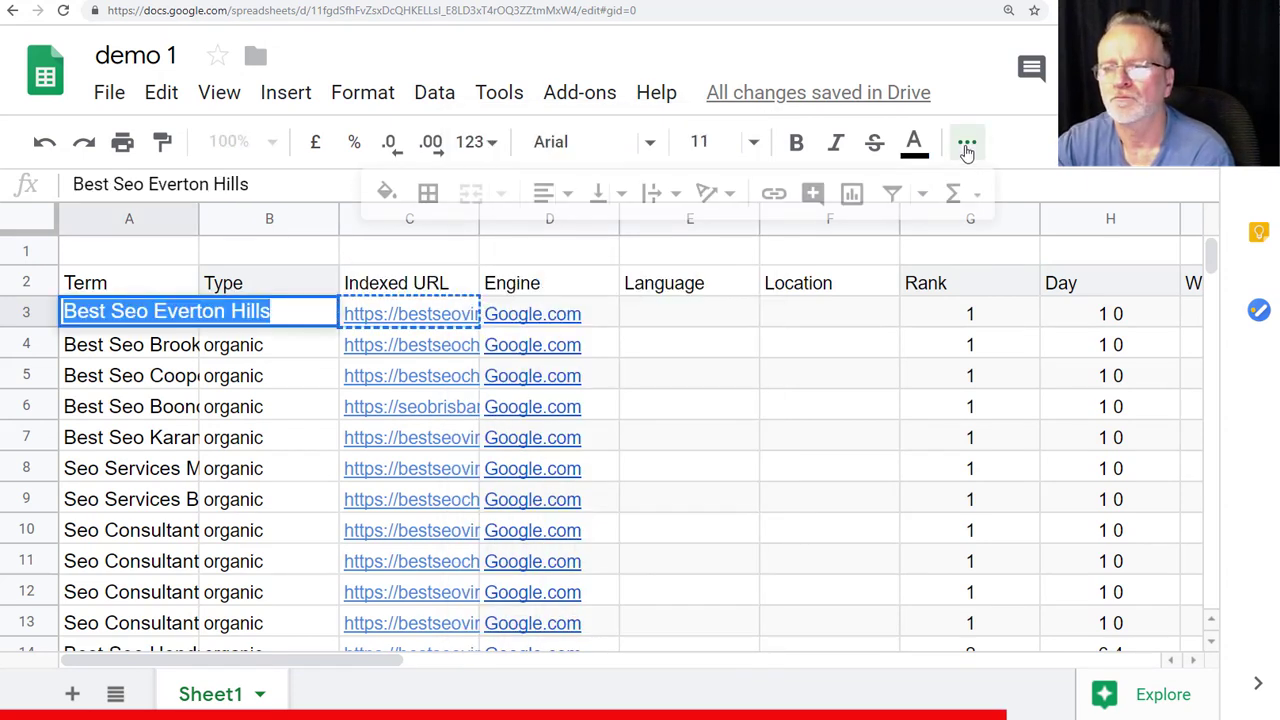
click(774, 193)
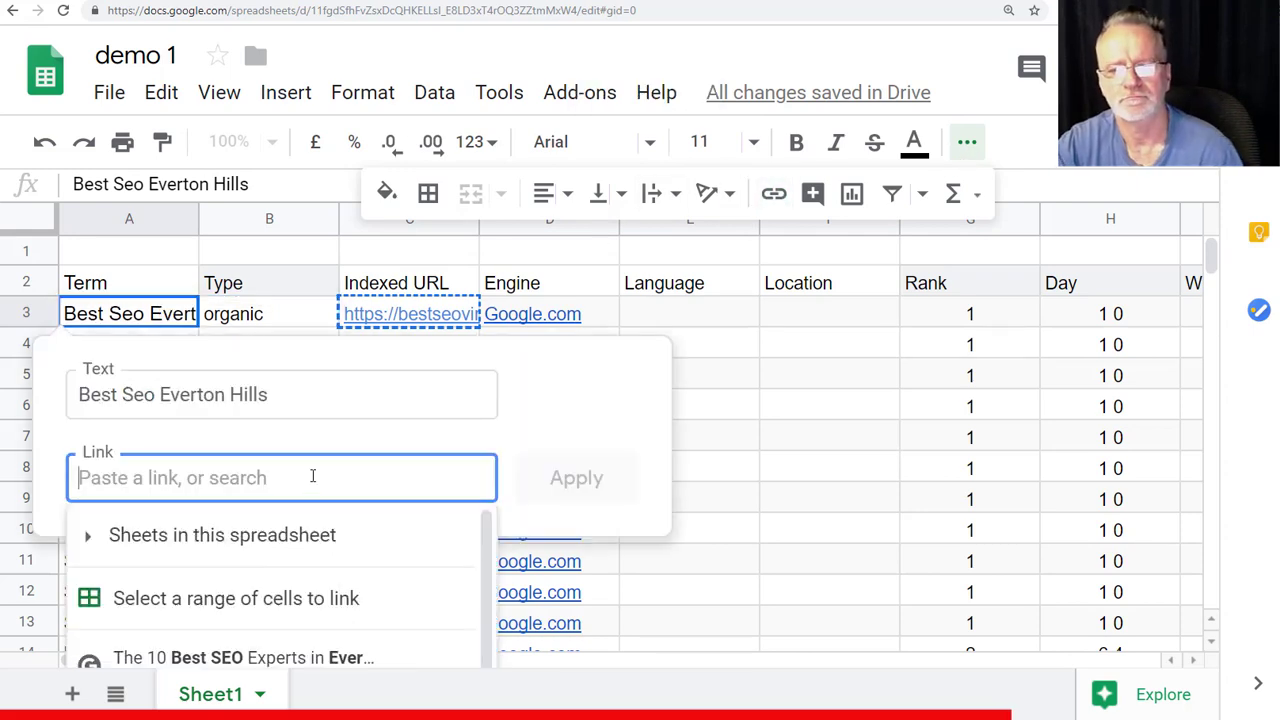
key(ctrl+v)
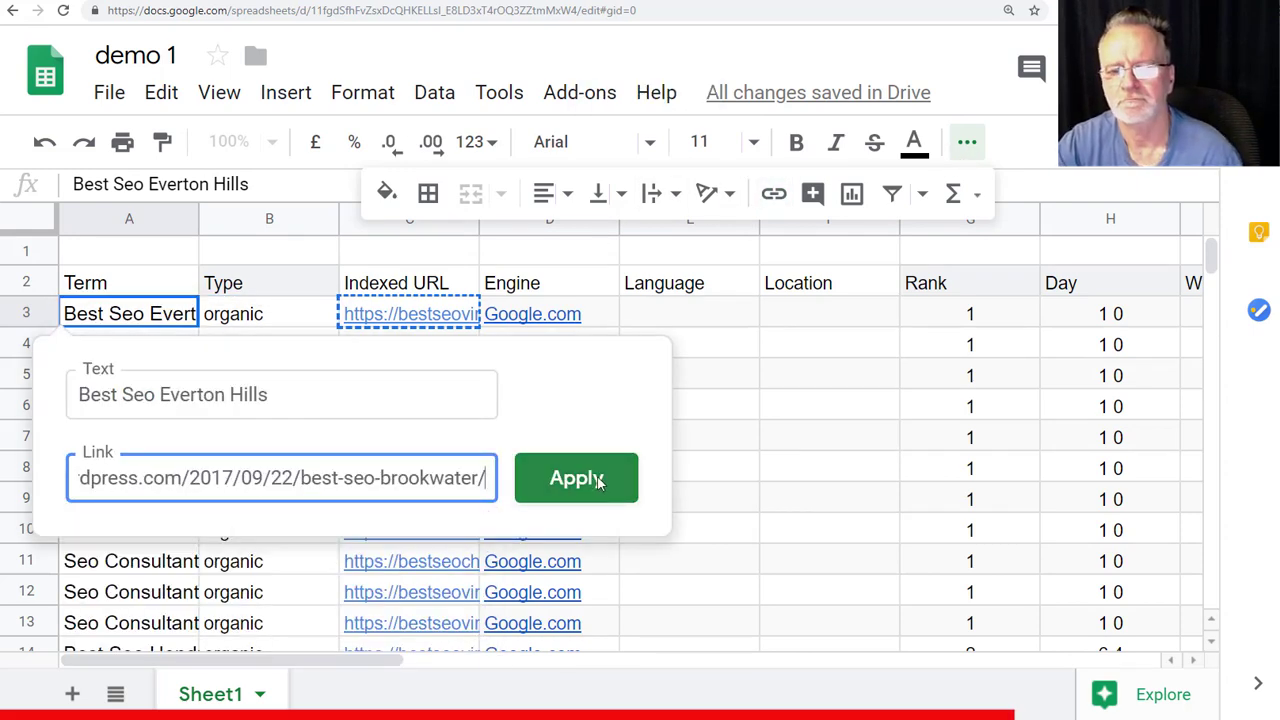
click(598, 482)
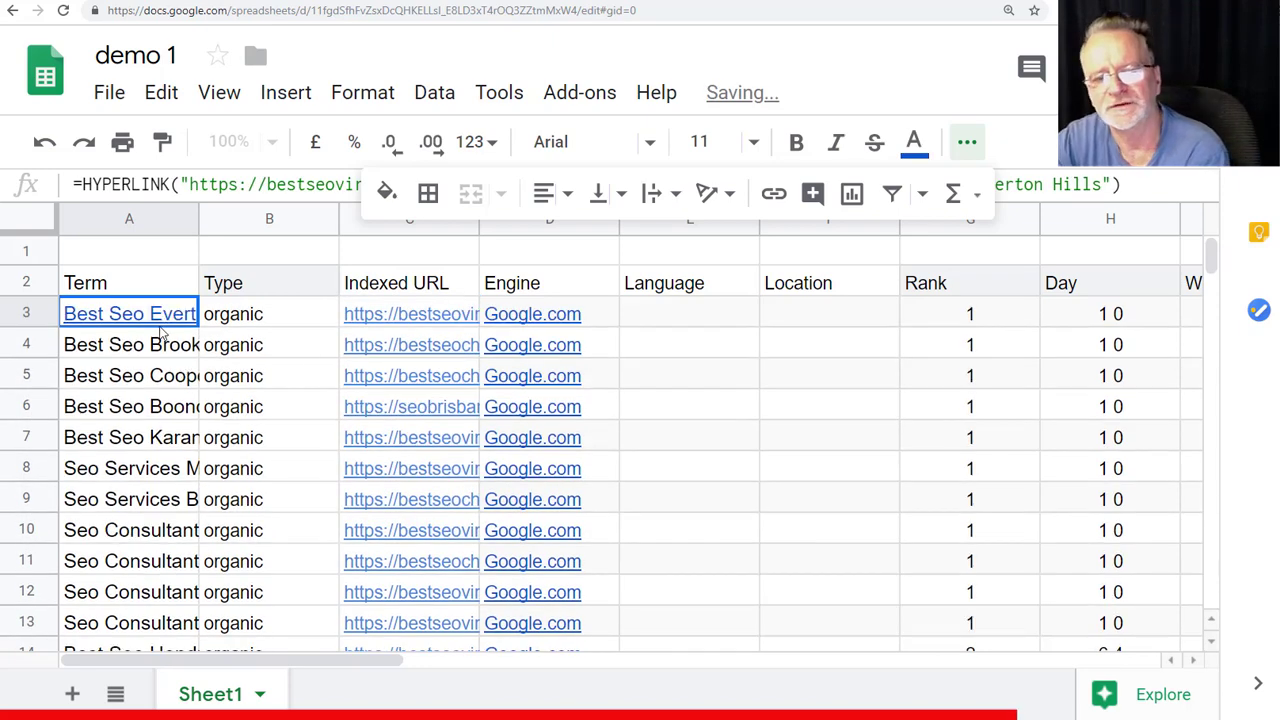
mouse_move(133, 319)
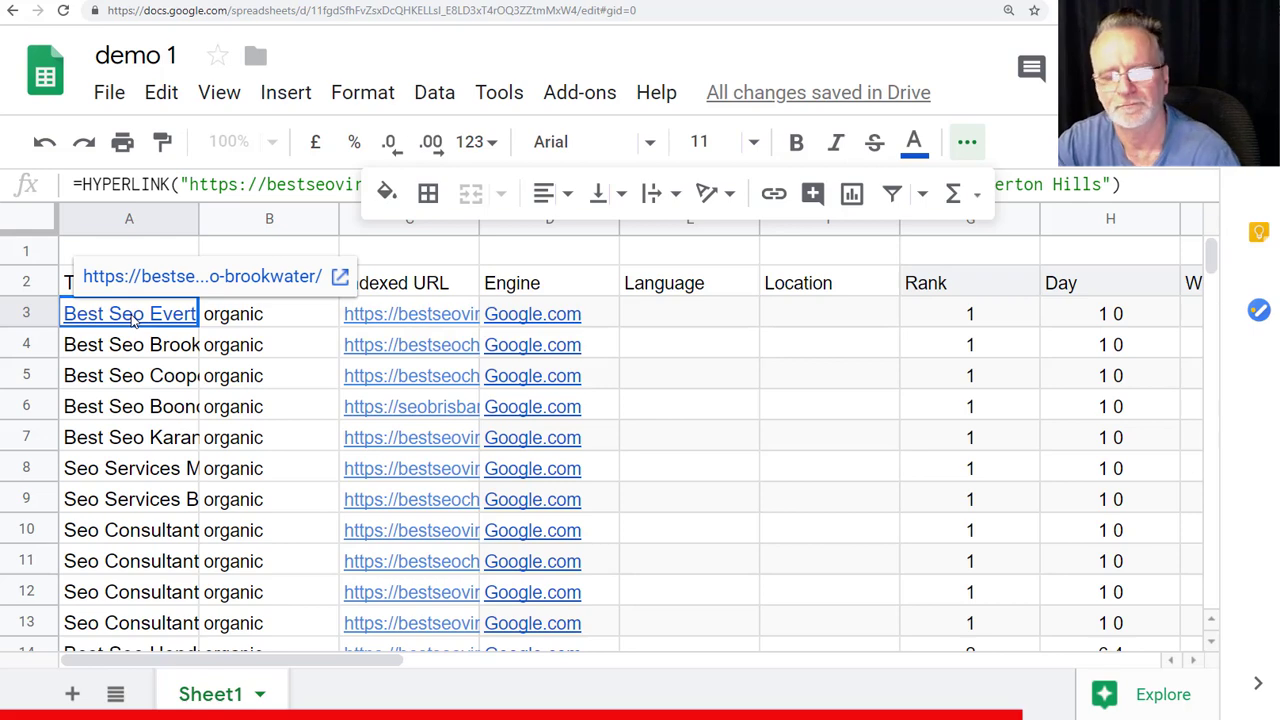
- Delete the Engine column (D) and the Rank column from the rank table
click(565, 280)
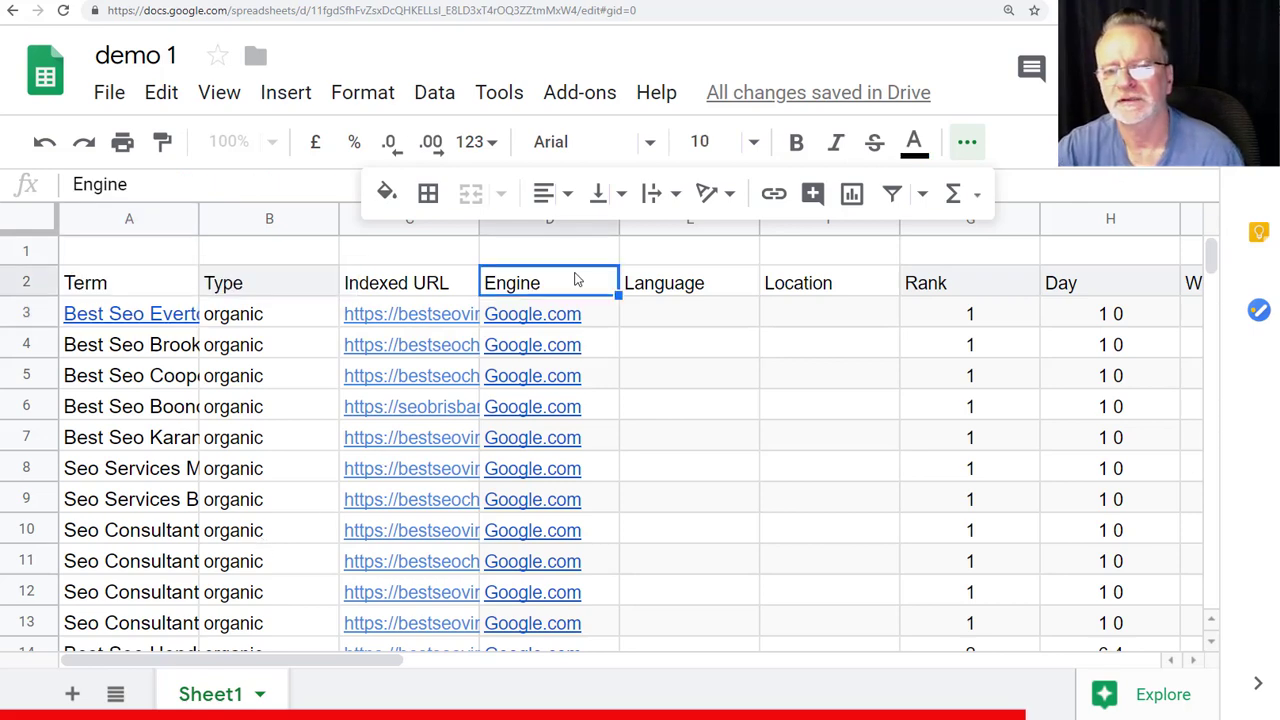
click(606, 226)
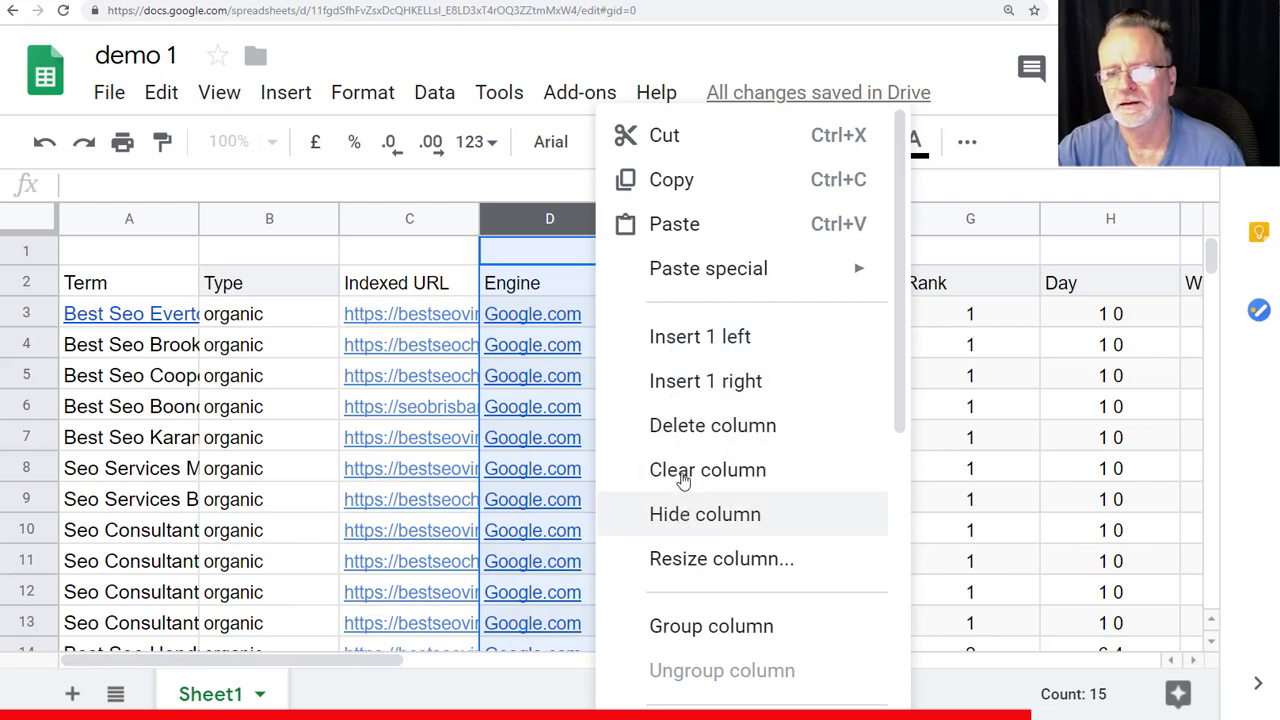
click(686, 432)
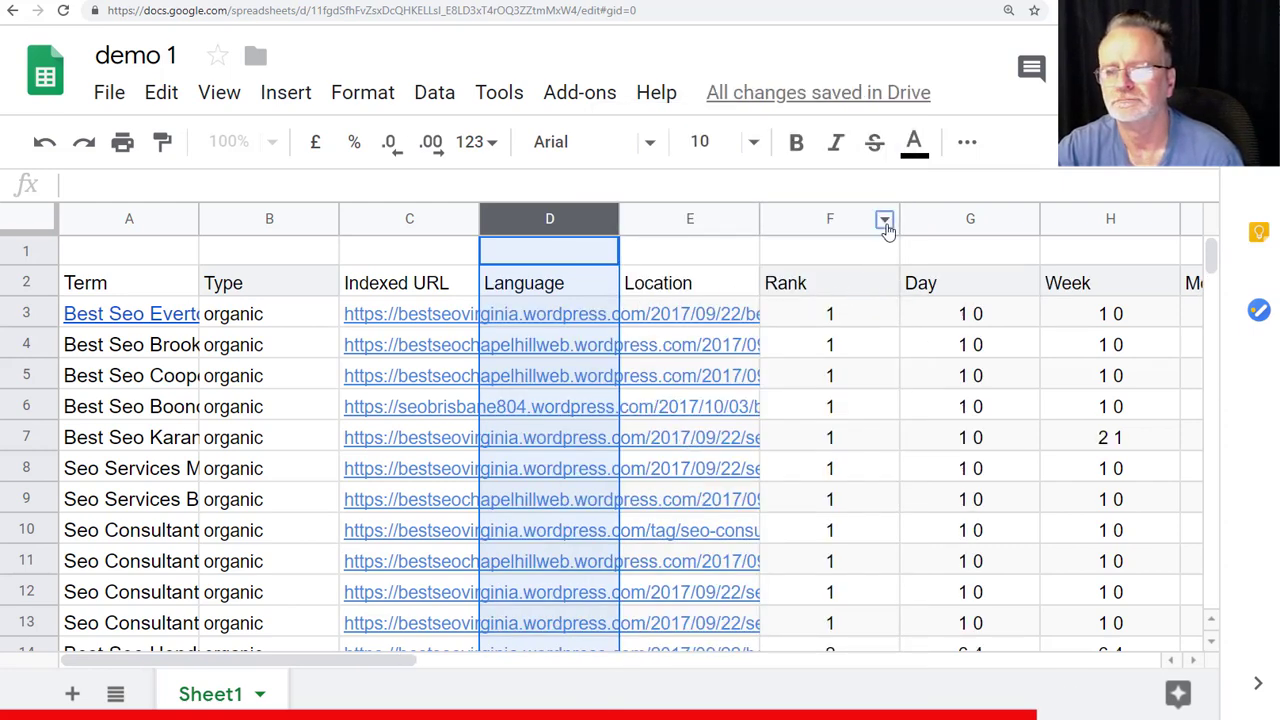
click(888, 221)
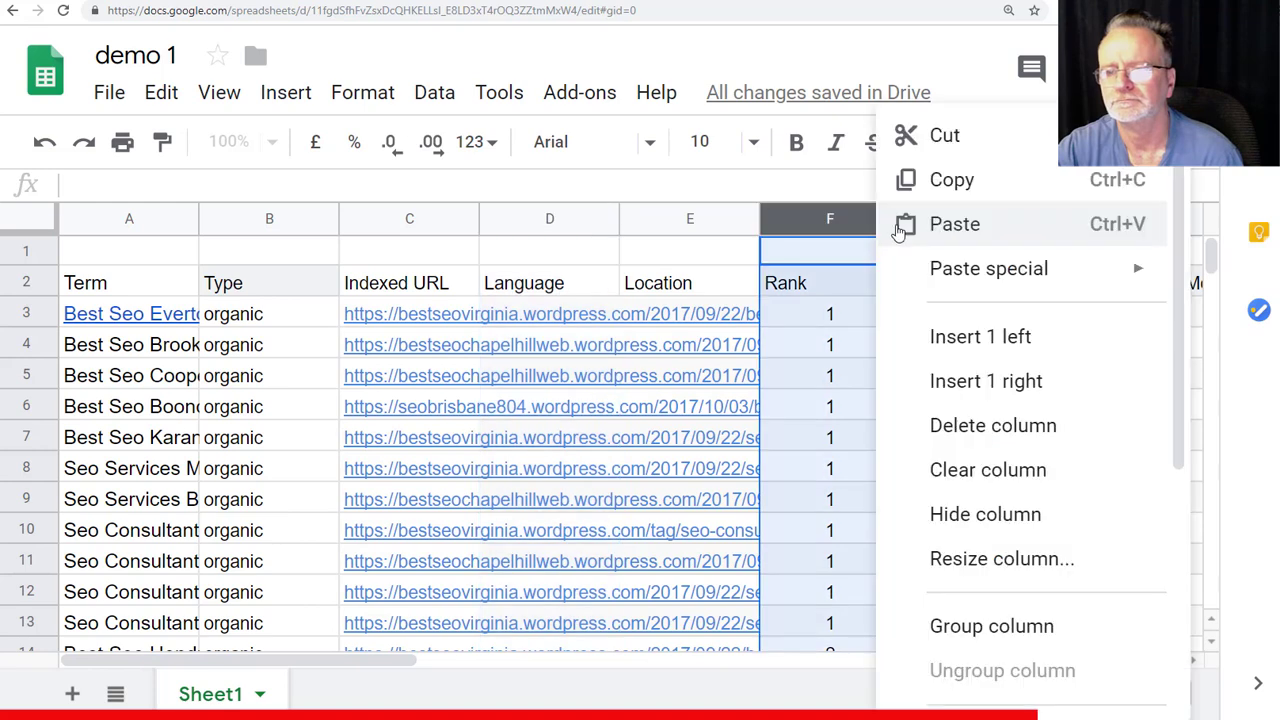
click(987, 437)
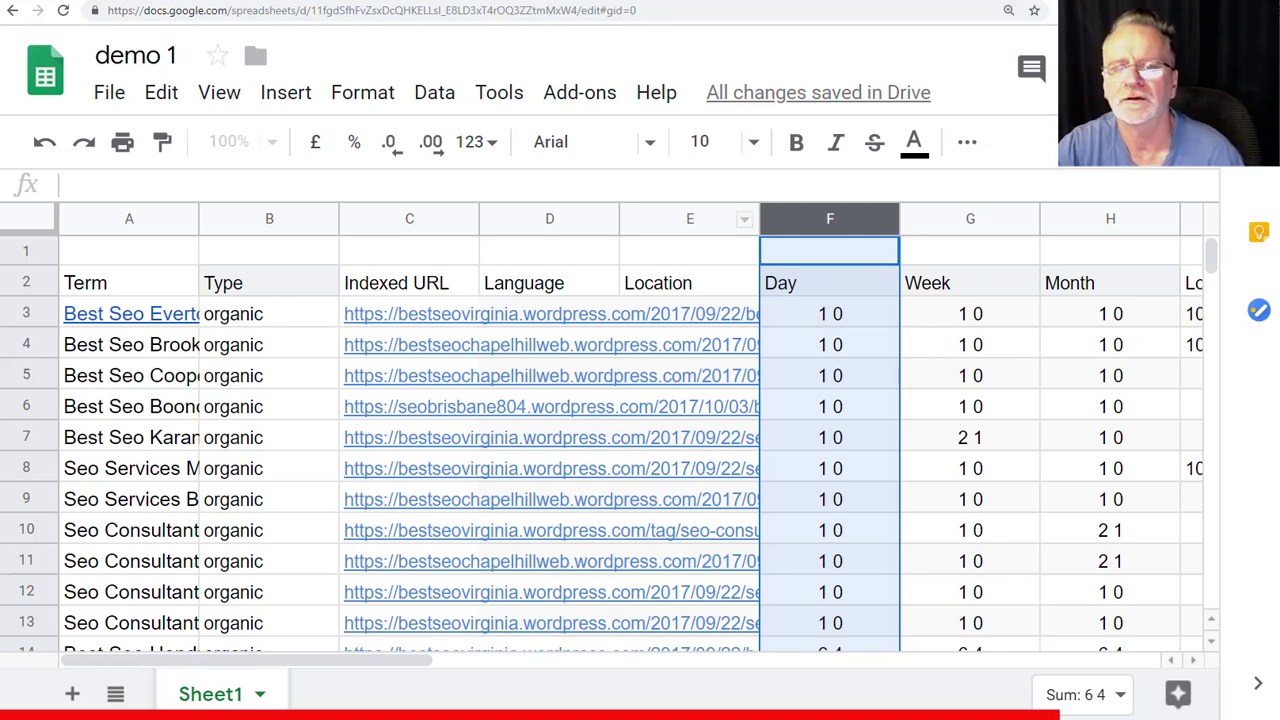
- Switch to the ProRankTracker tab
key(ctrl+Tab)
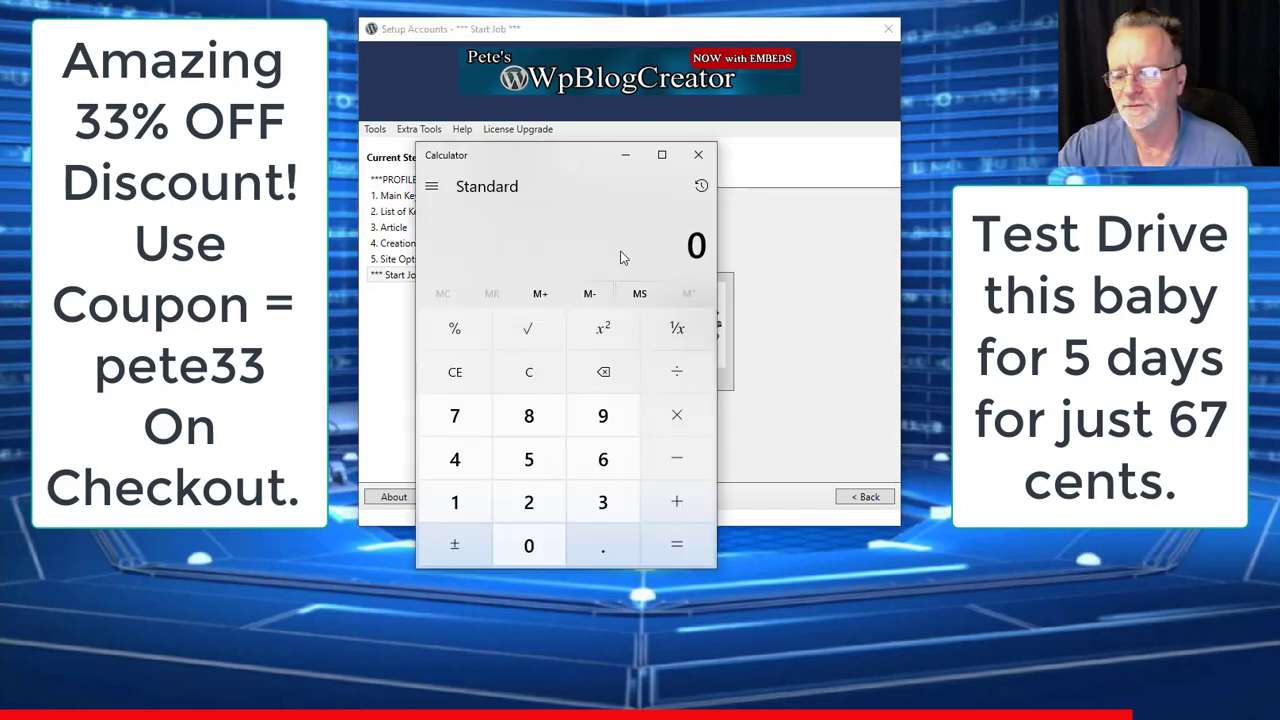
- Compute 5 × 24 × 24 × 60 in Calculator, giving 172,800
text(5*24)
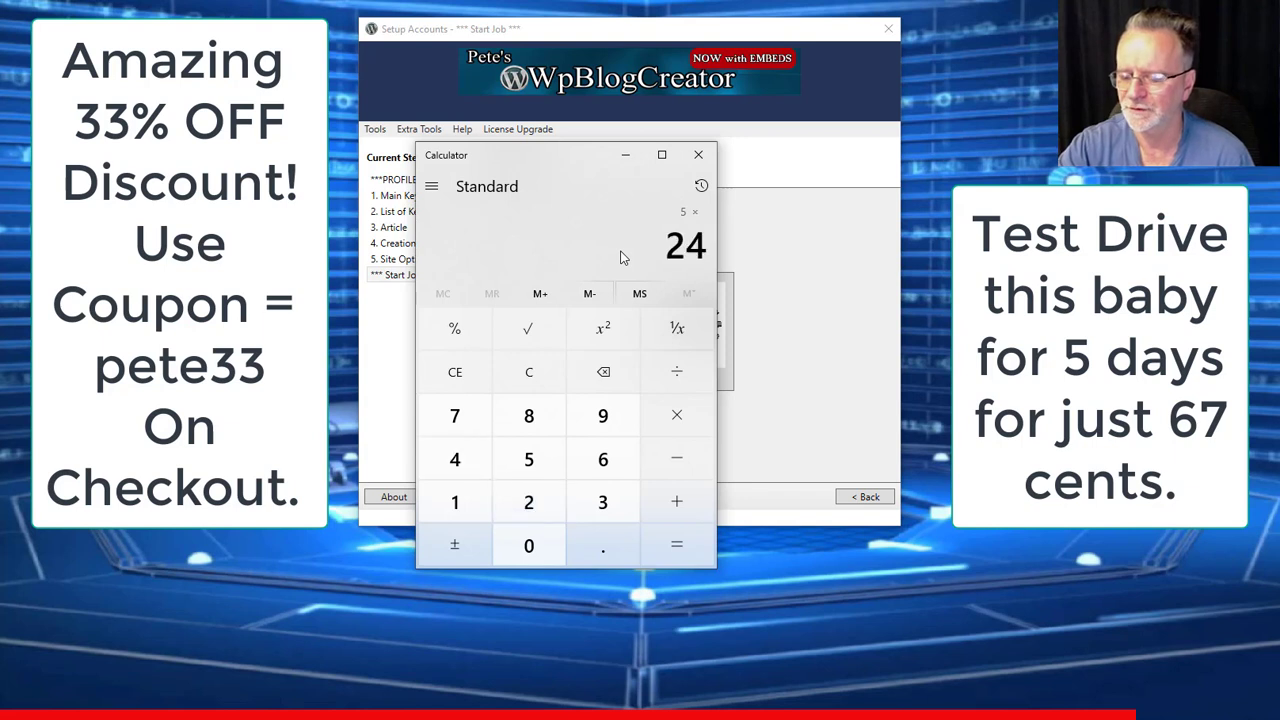
key(Return)
key(Return)
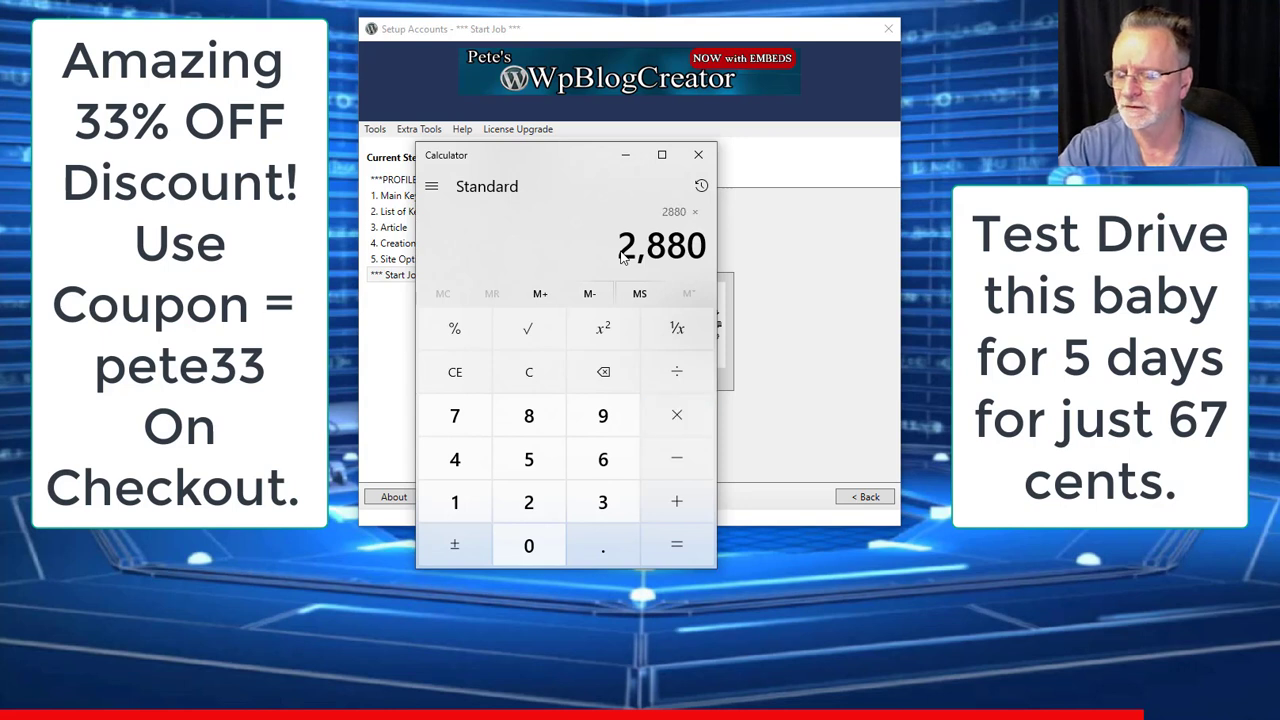
text(0)
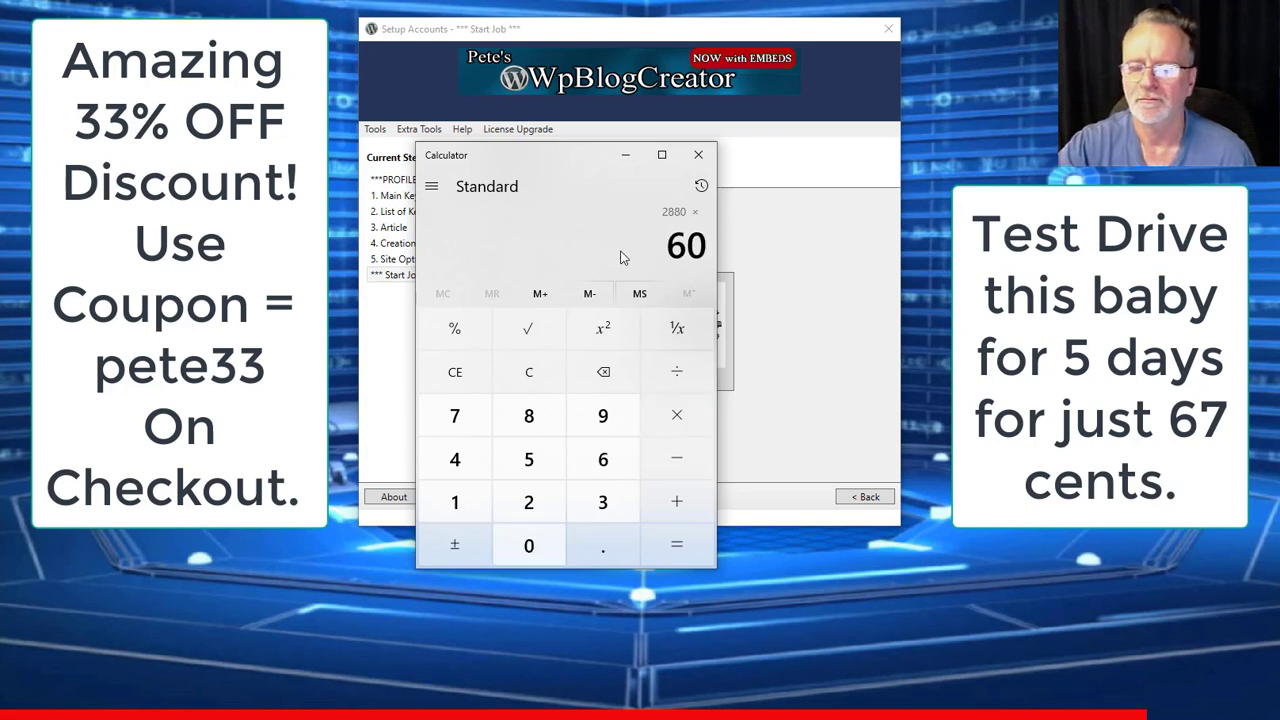
key(Return)
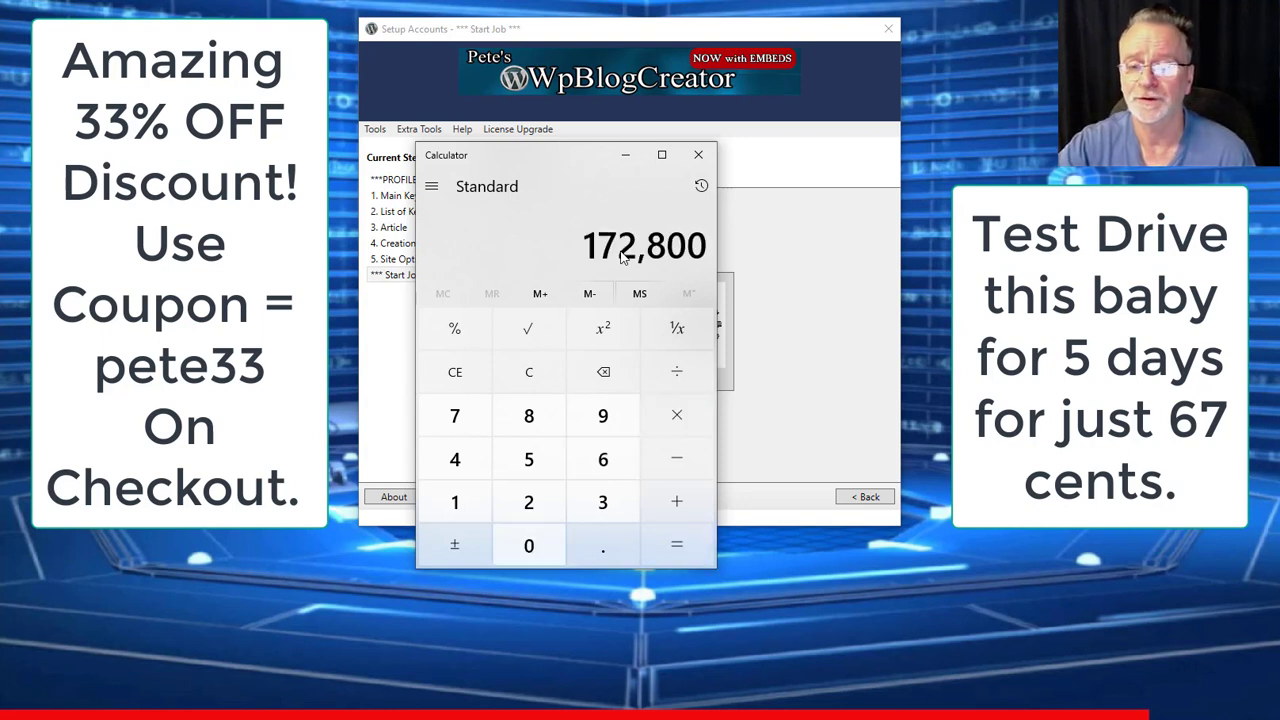